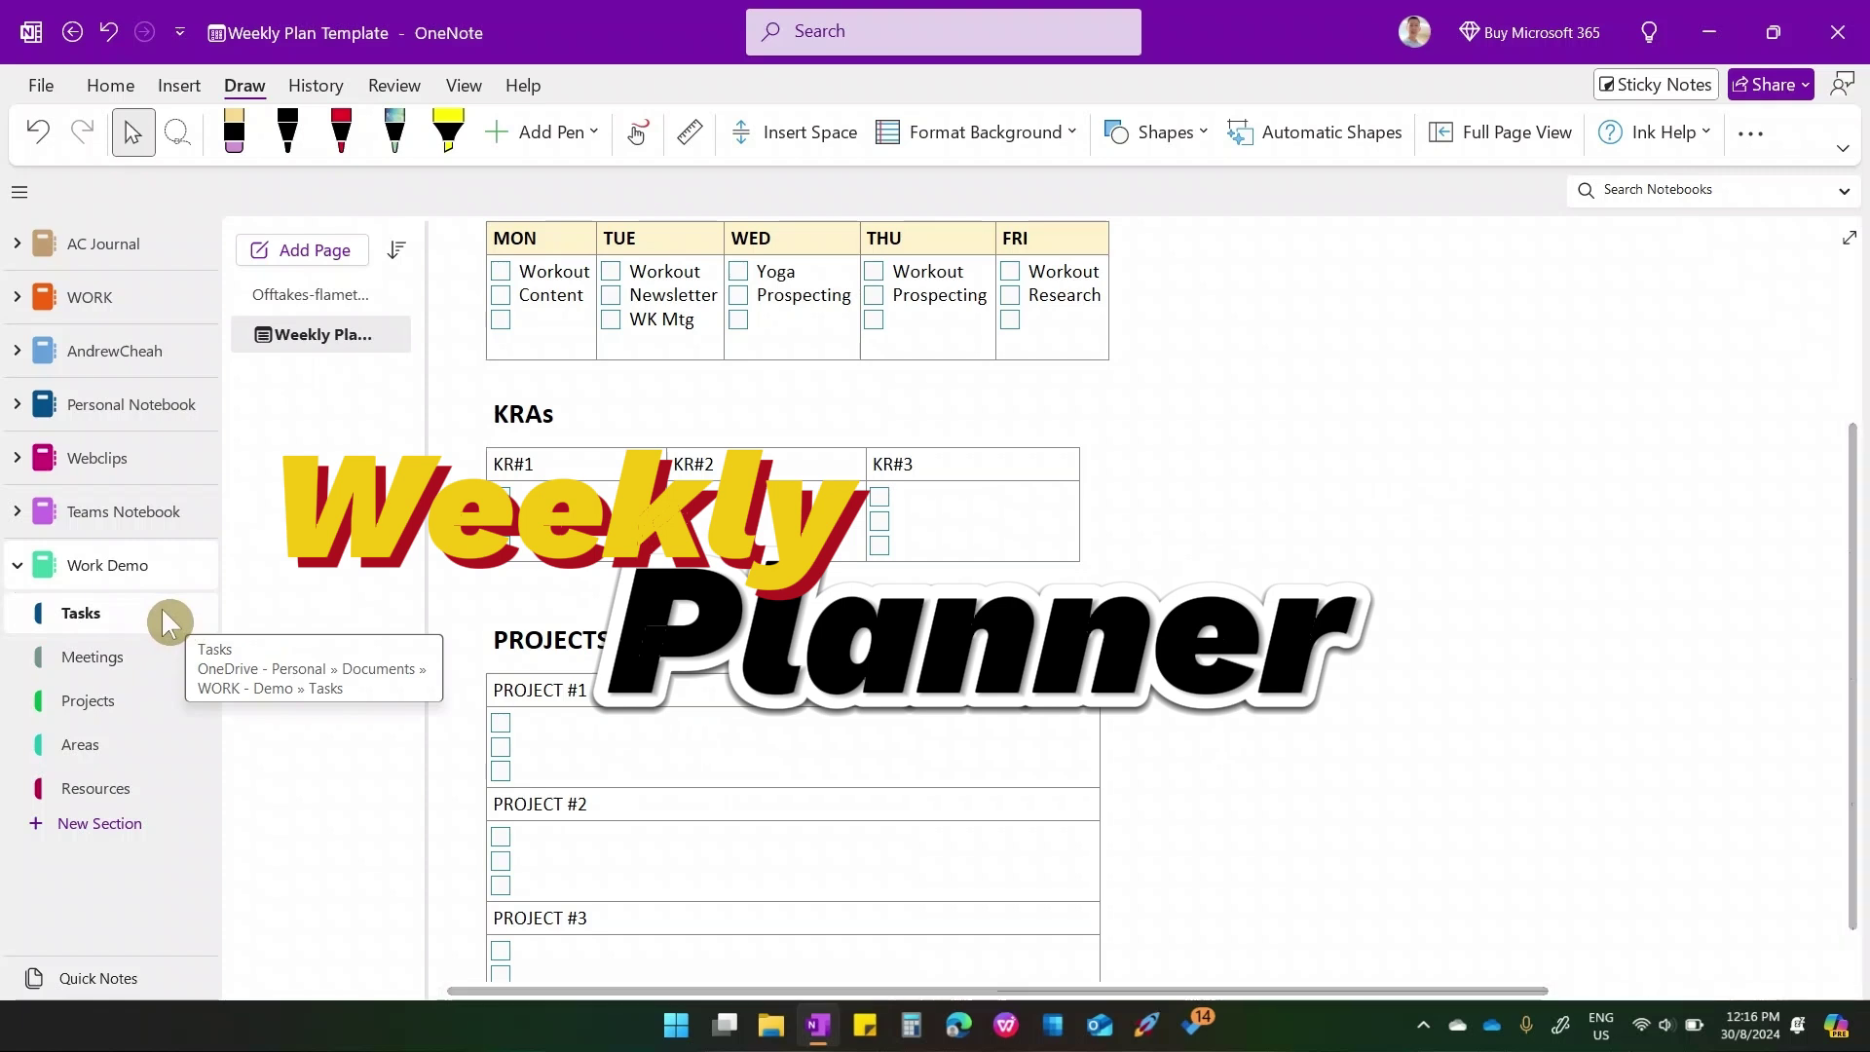
# - With the black pen, handwrite 'MS ToDo' beside the KRAs table
pyautogui.click(287, 131)
pyautogui.moveTo(1224, 529)
pyautogui.mouseDown()
pyautogui.moveTo(1224, 477)
pyautogui.moveTo(1284, 514)
pyautogui.mouseUp()
pyautogui.moveTo(1313, 466); pyautogui.dragTo(1276, 524)
pyautogui.moveTo(1352, 467); pyautogui.dragTo(1388, 463)
pyautogui.moveTo(1368, 468)
pyautogui.mouseDown()
pyautogui.moveTo(1364, 541)
pyautogui.moveTo(1427, 492)
pyautogui.moveTo(1461, 538)
pyautogui.mouseUp()
pyautogui.moveTo(1554, 478); pyautogui.dragTo(1555, 473)
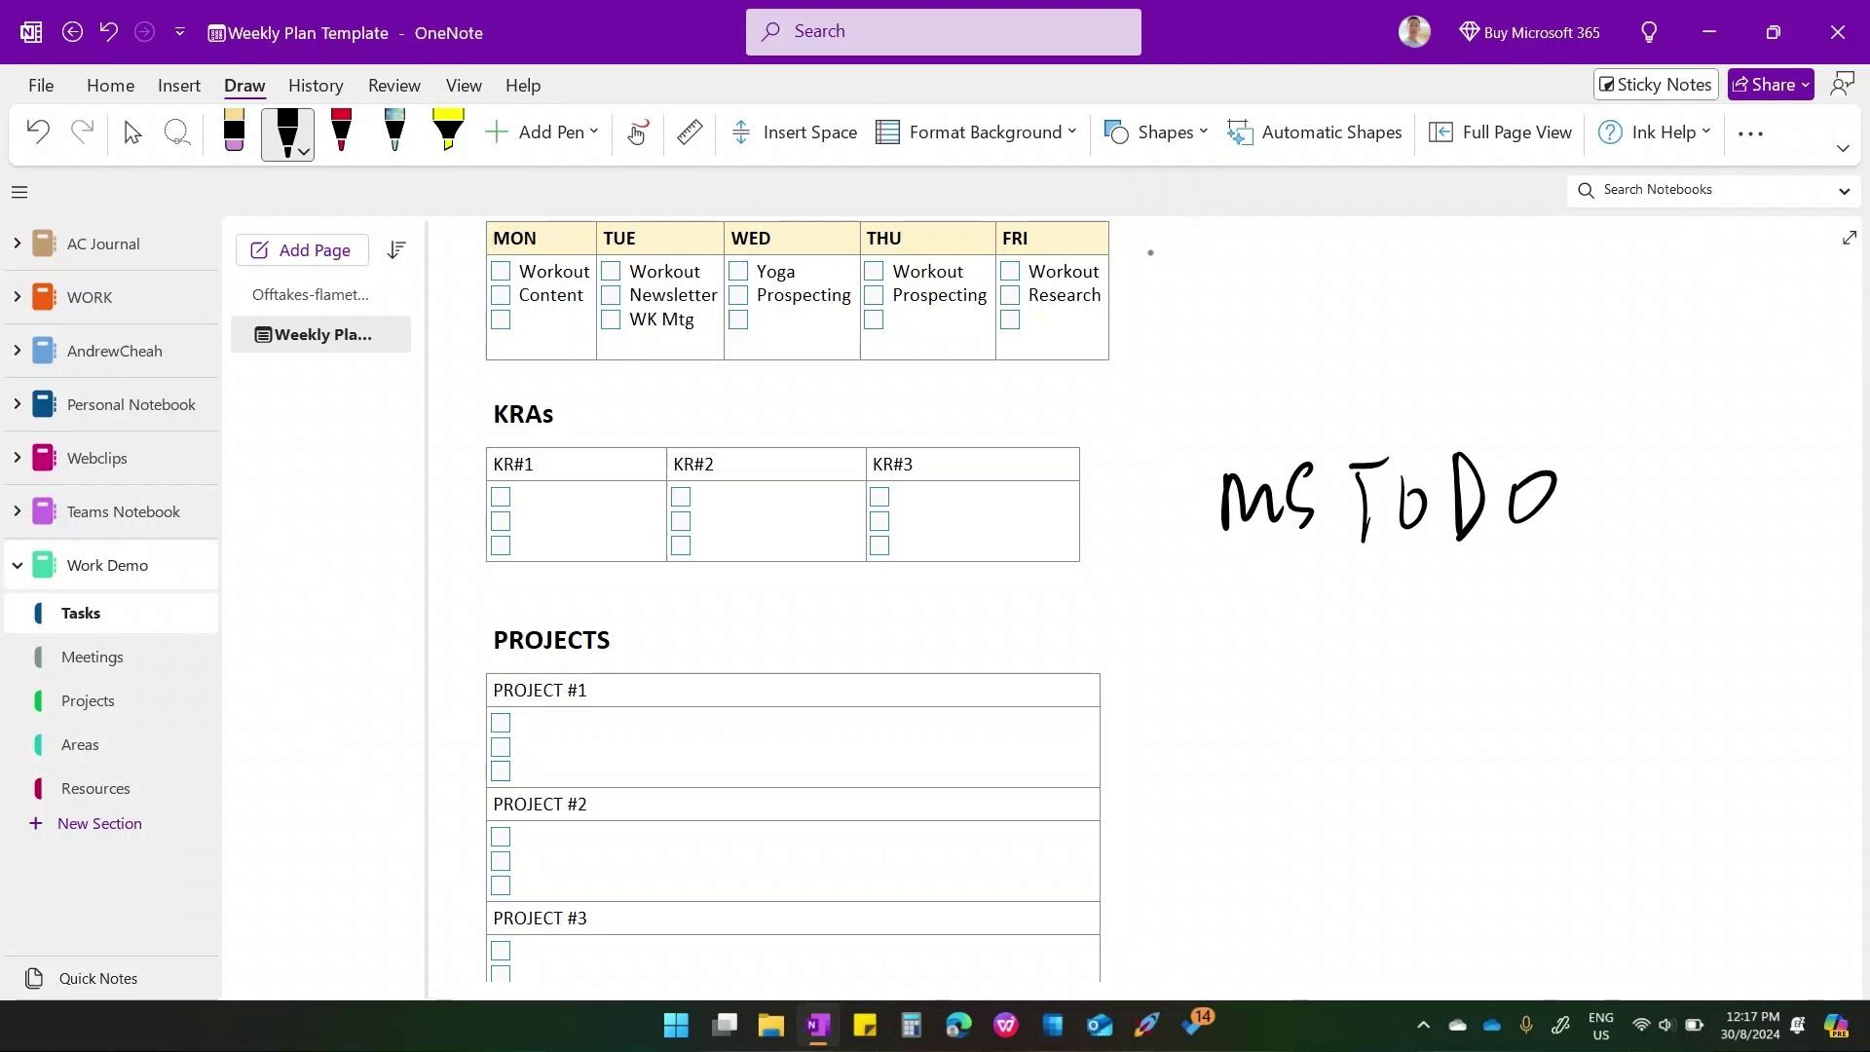
# - Ink an 'R', mark the KR#1 cell, and draw an arrow from KR#1 to MS ToDo
pyautogui.moveTo(1160, 265); pyautogui.dragTo(1162, 332)
pyautogui.moveTo(1159, 278); pyautogui.dragTo(1212, 317)
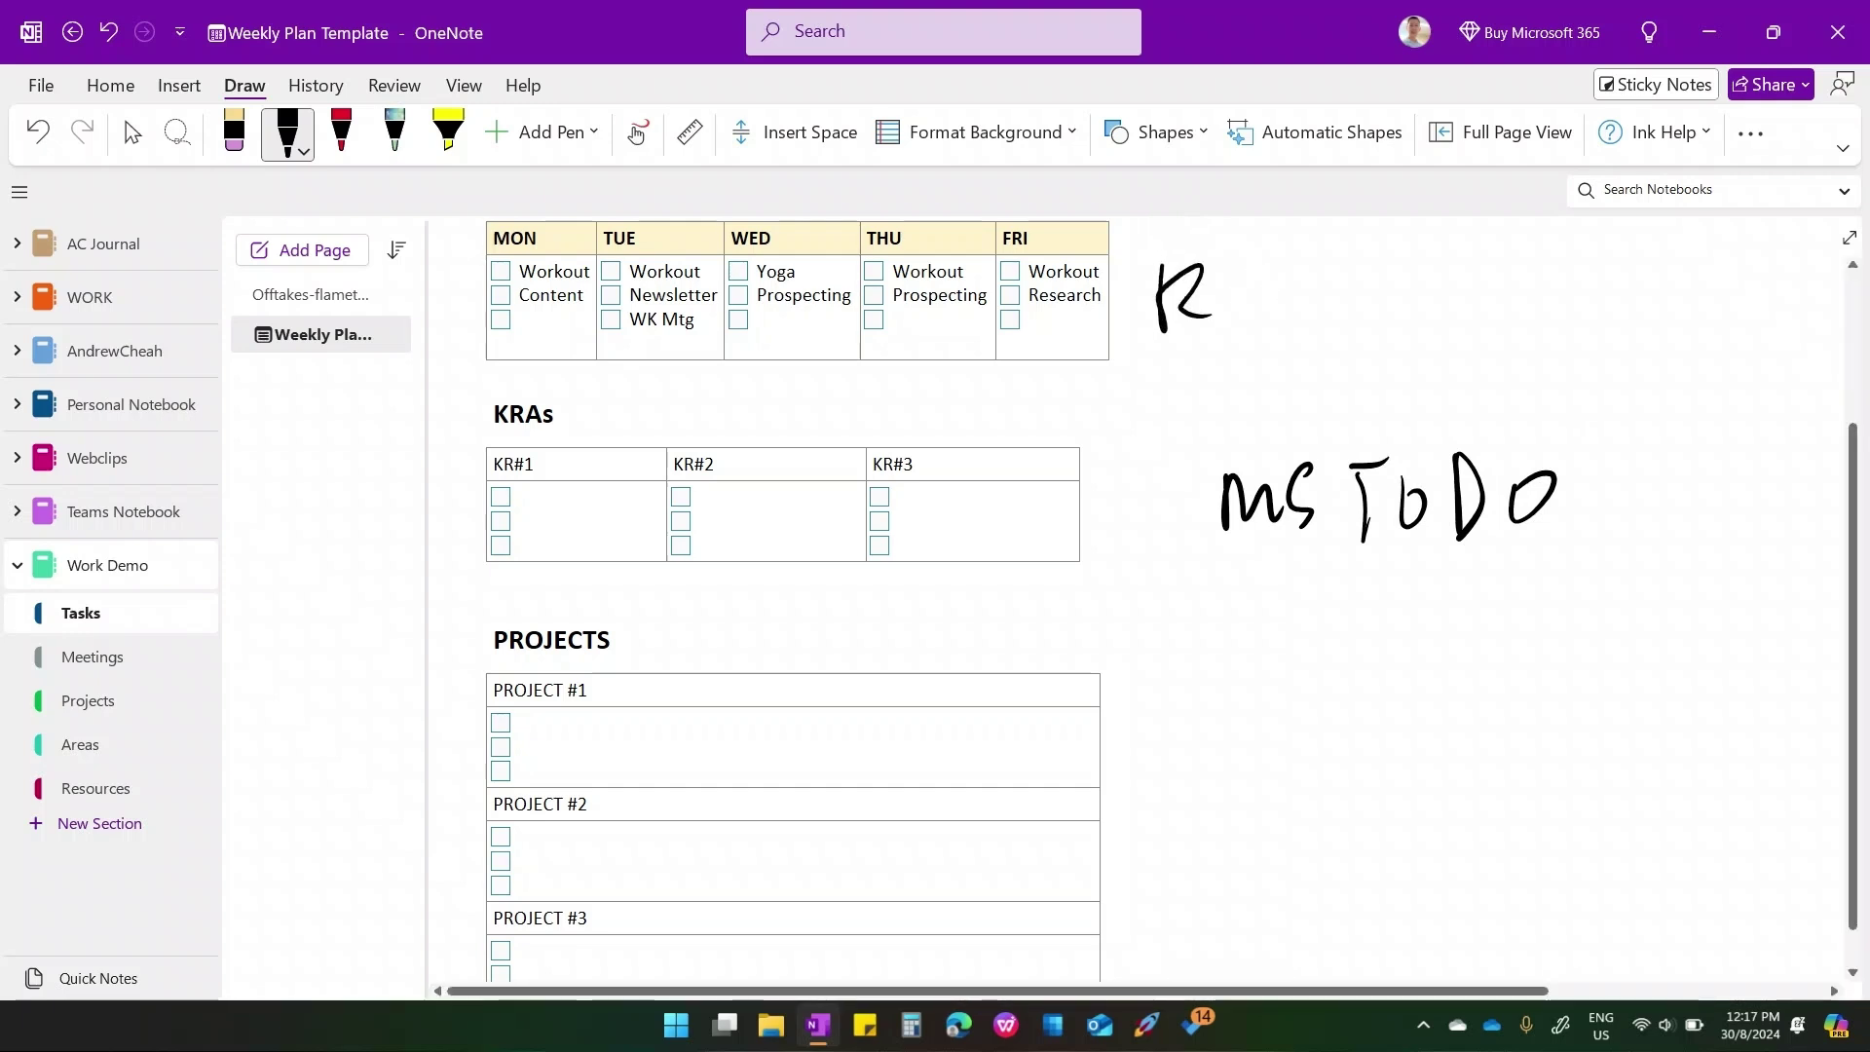
pyautogui.moveTo(542, 494)
pyautogui.mouseDown()
pyautogui.moveTo(593, 498)
pyautogui.moveTo(590, 523)
pyautogui.mouseUp()
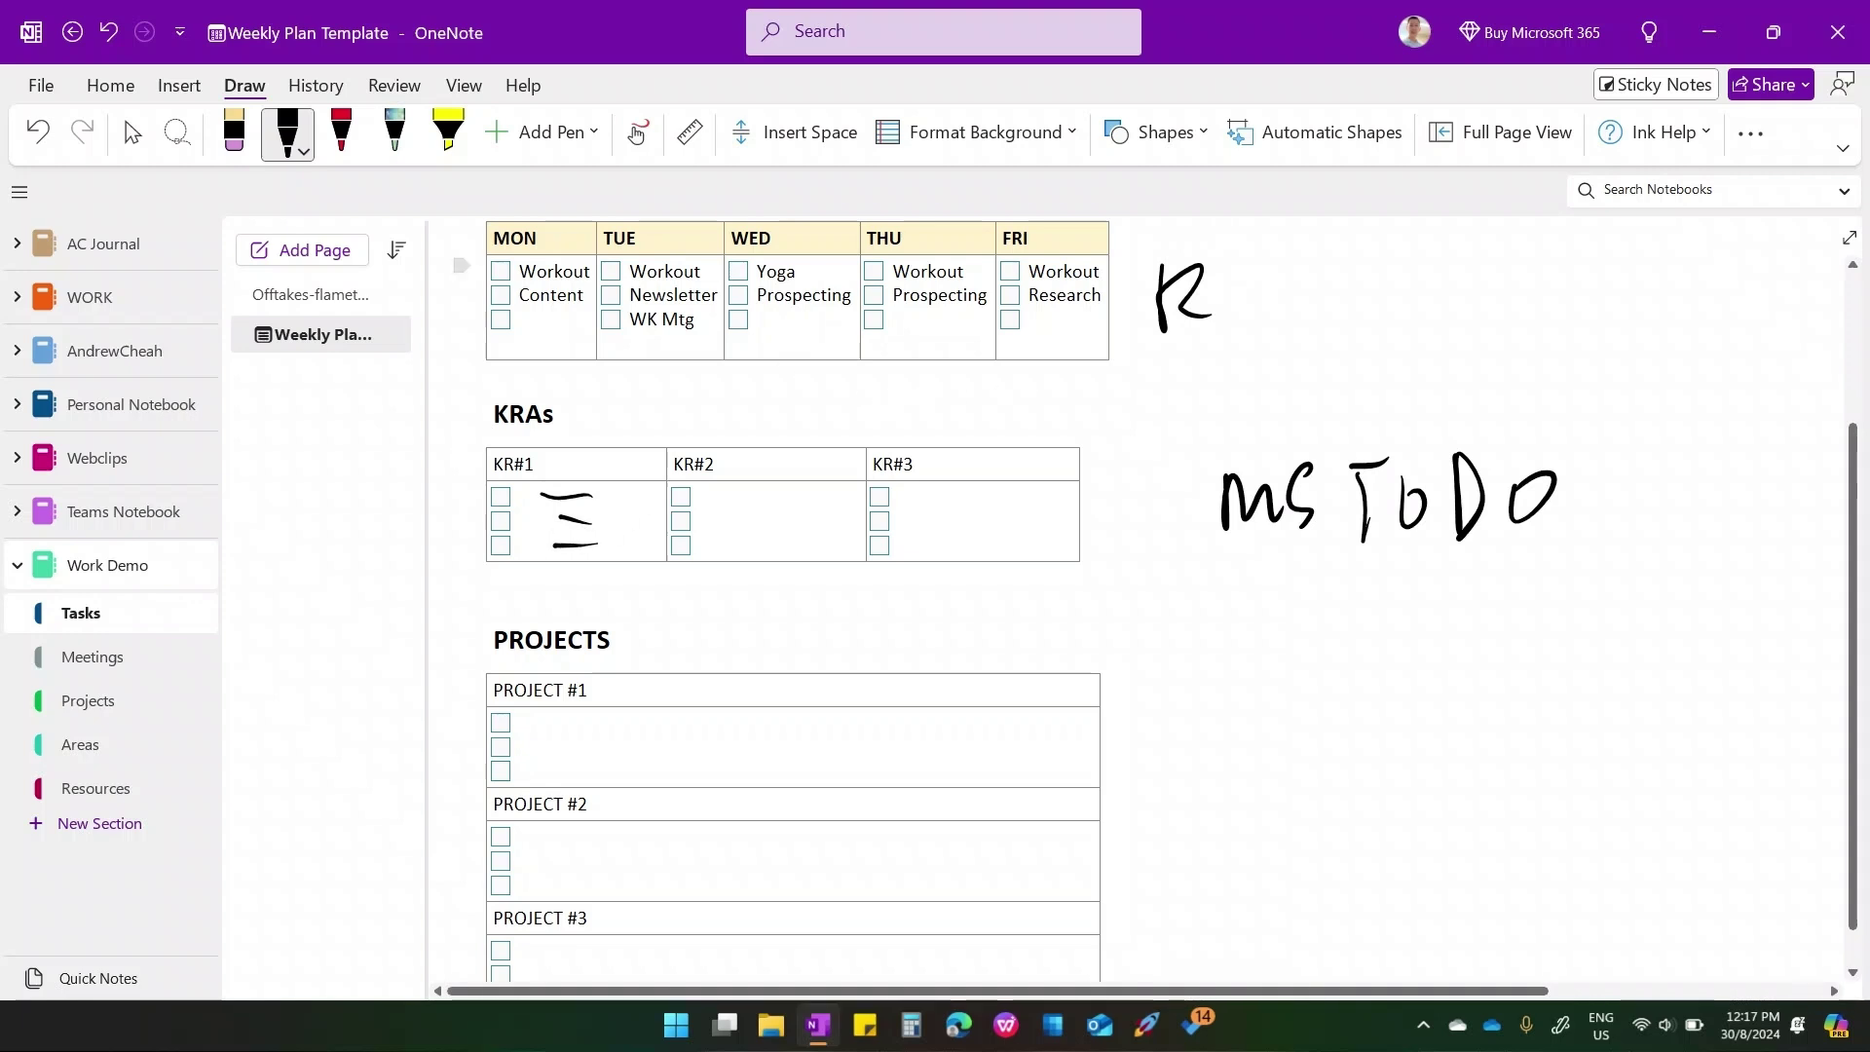
pyautogui.moveTo(591, 494); pyautogui.dragTo(1291, 445)
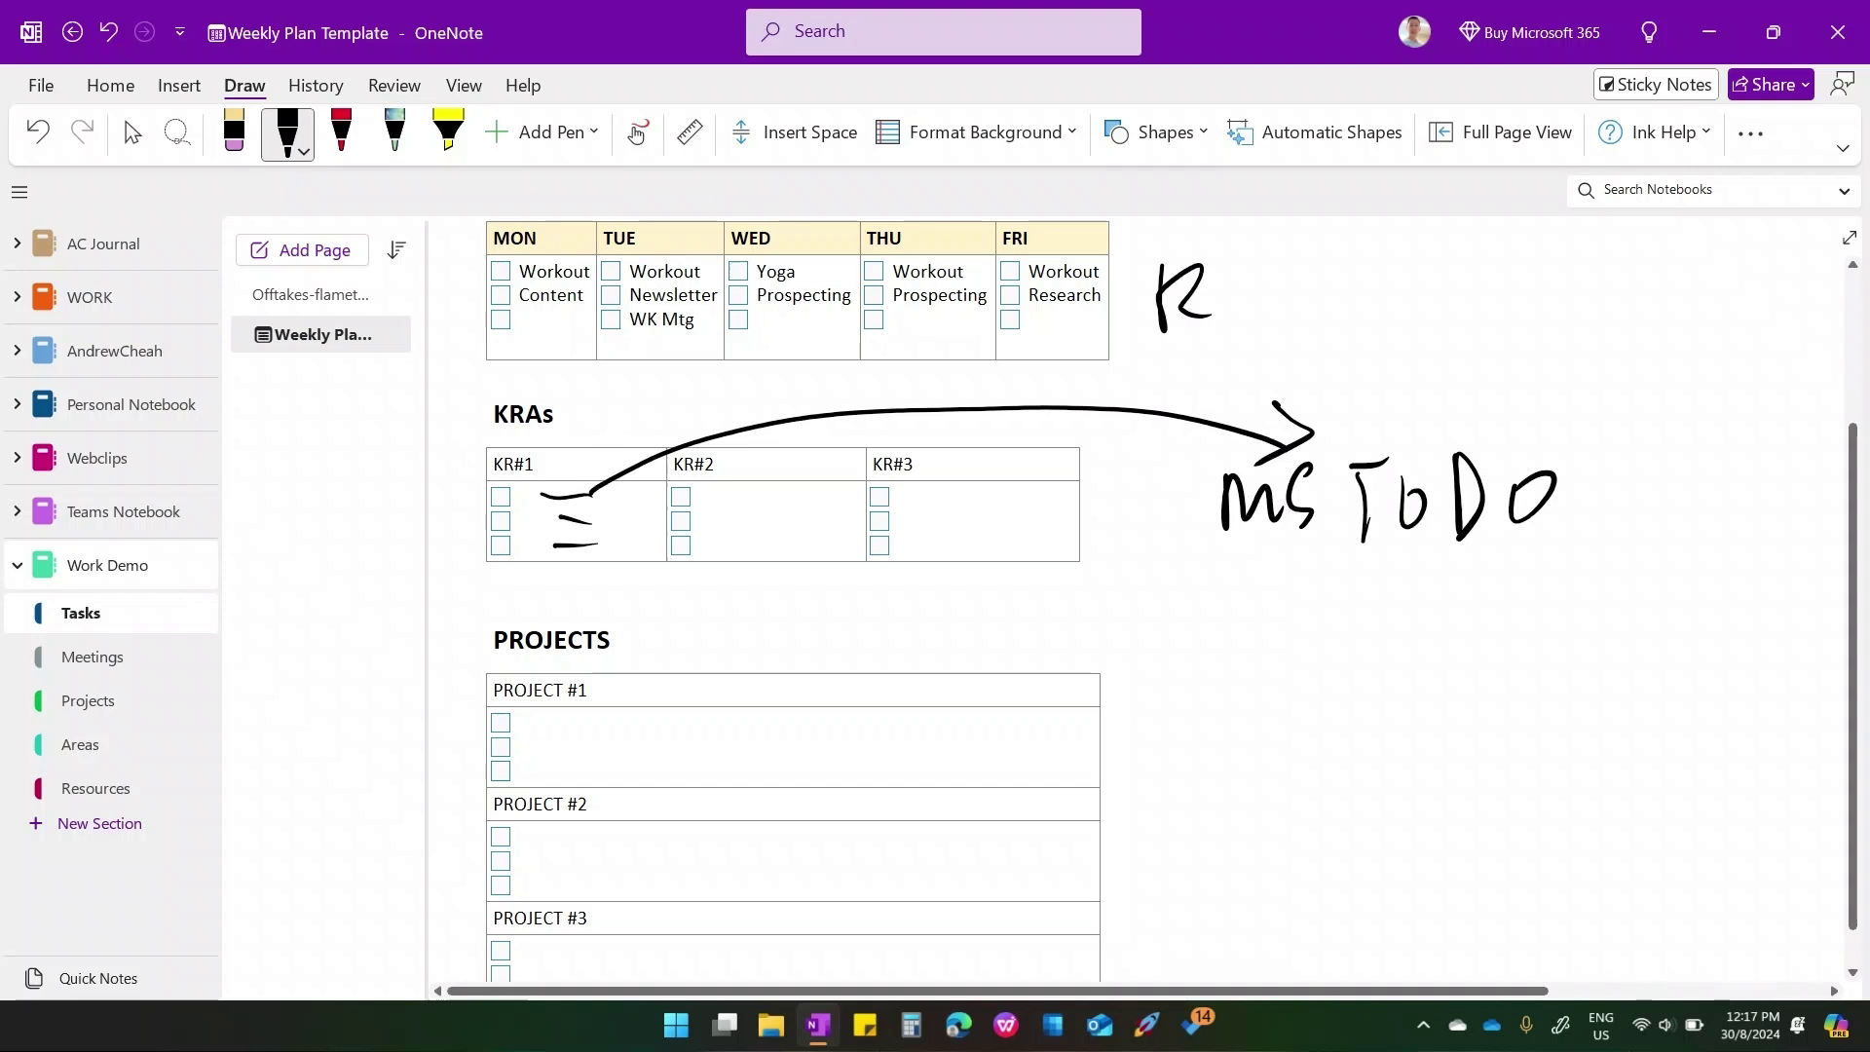
# - Switch back to the Select tool and open the Projects section's blank Untitled page
pyautogui.click(133, 133)
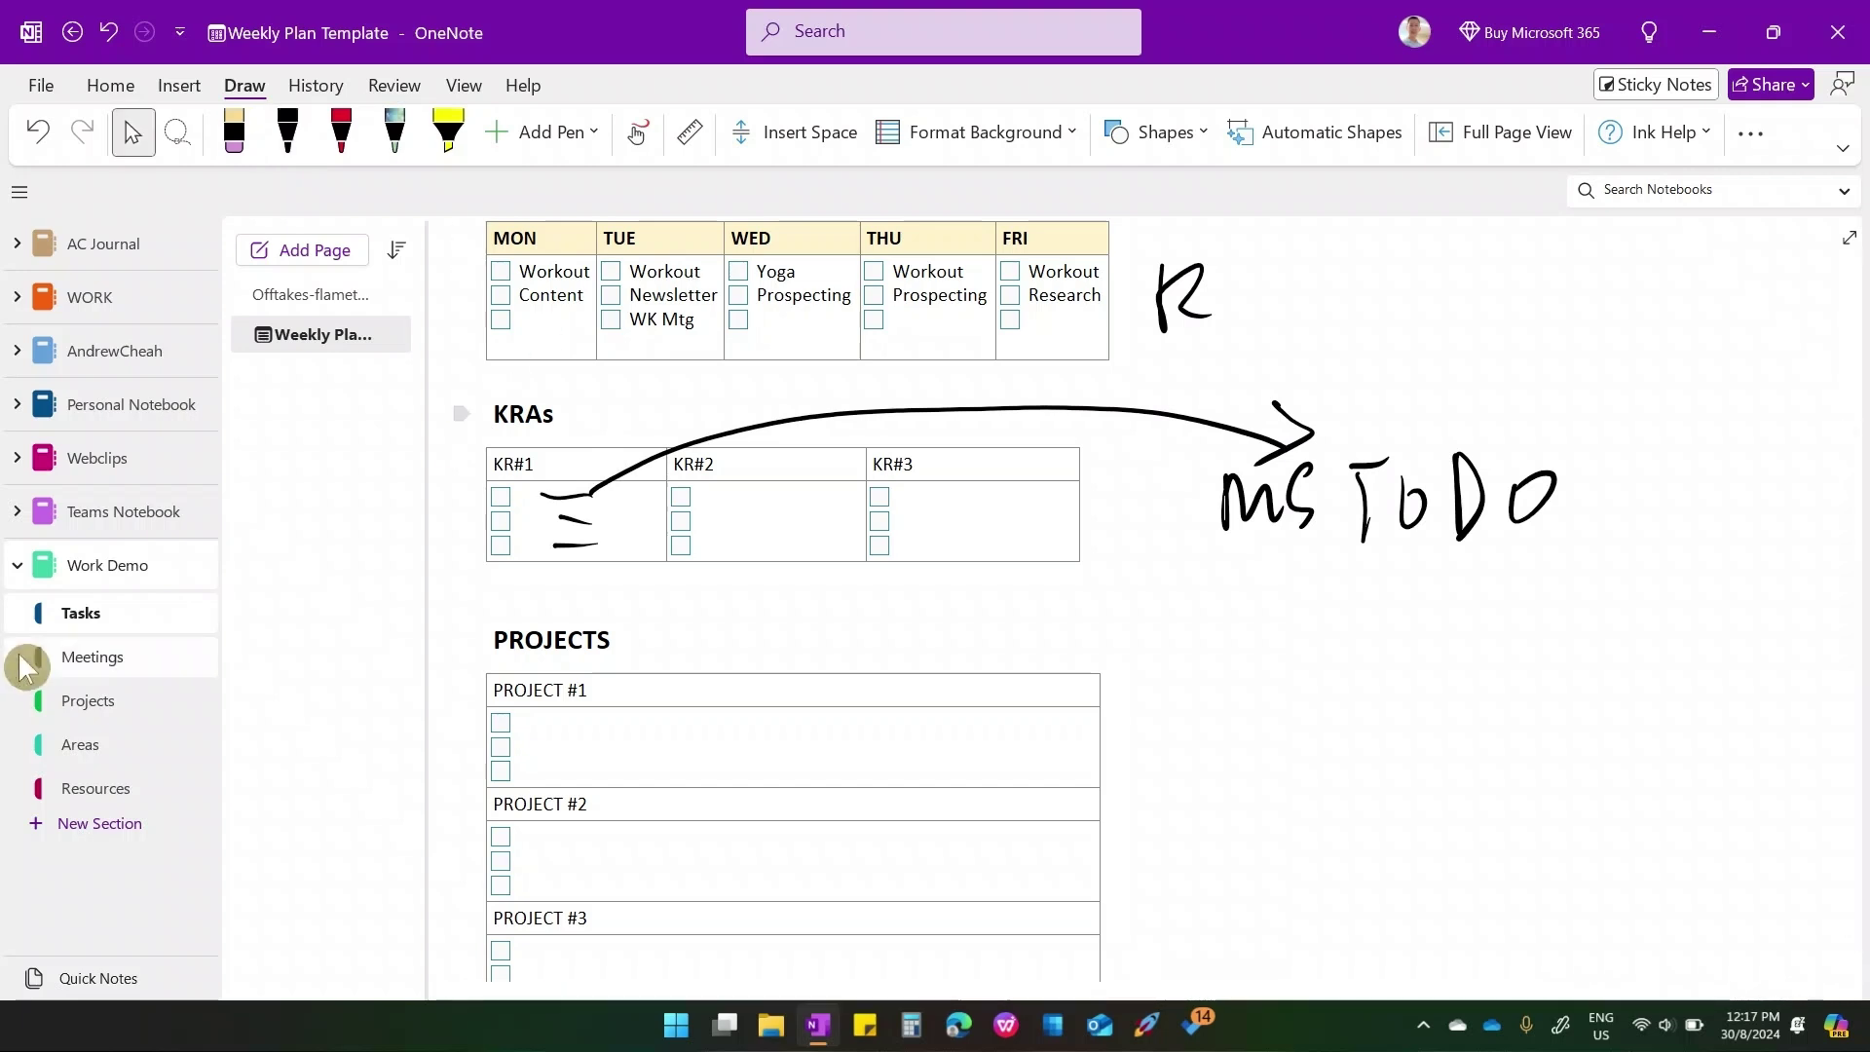
pyautogui.click(95, 703)
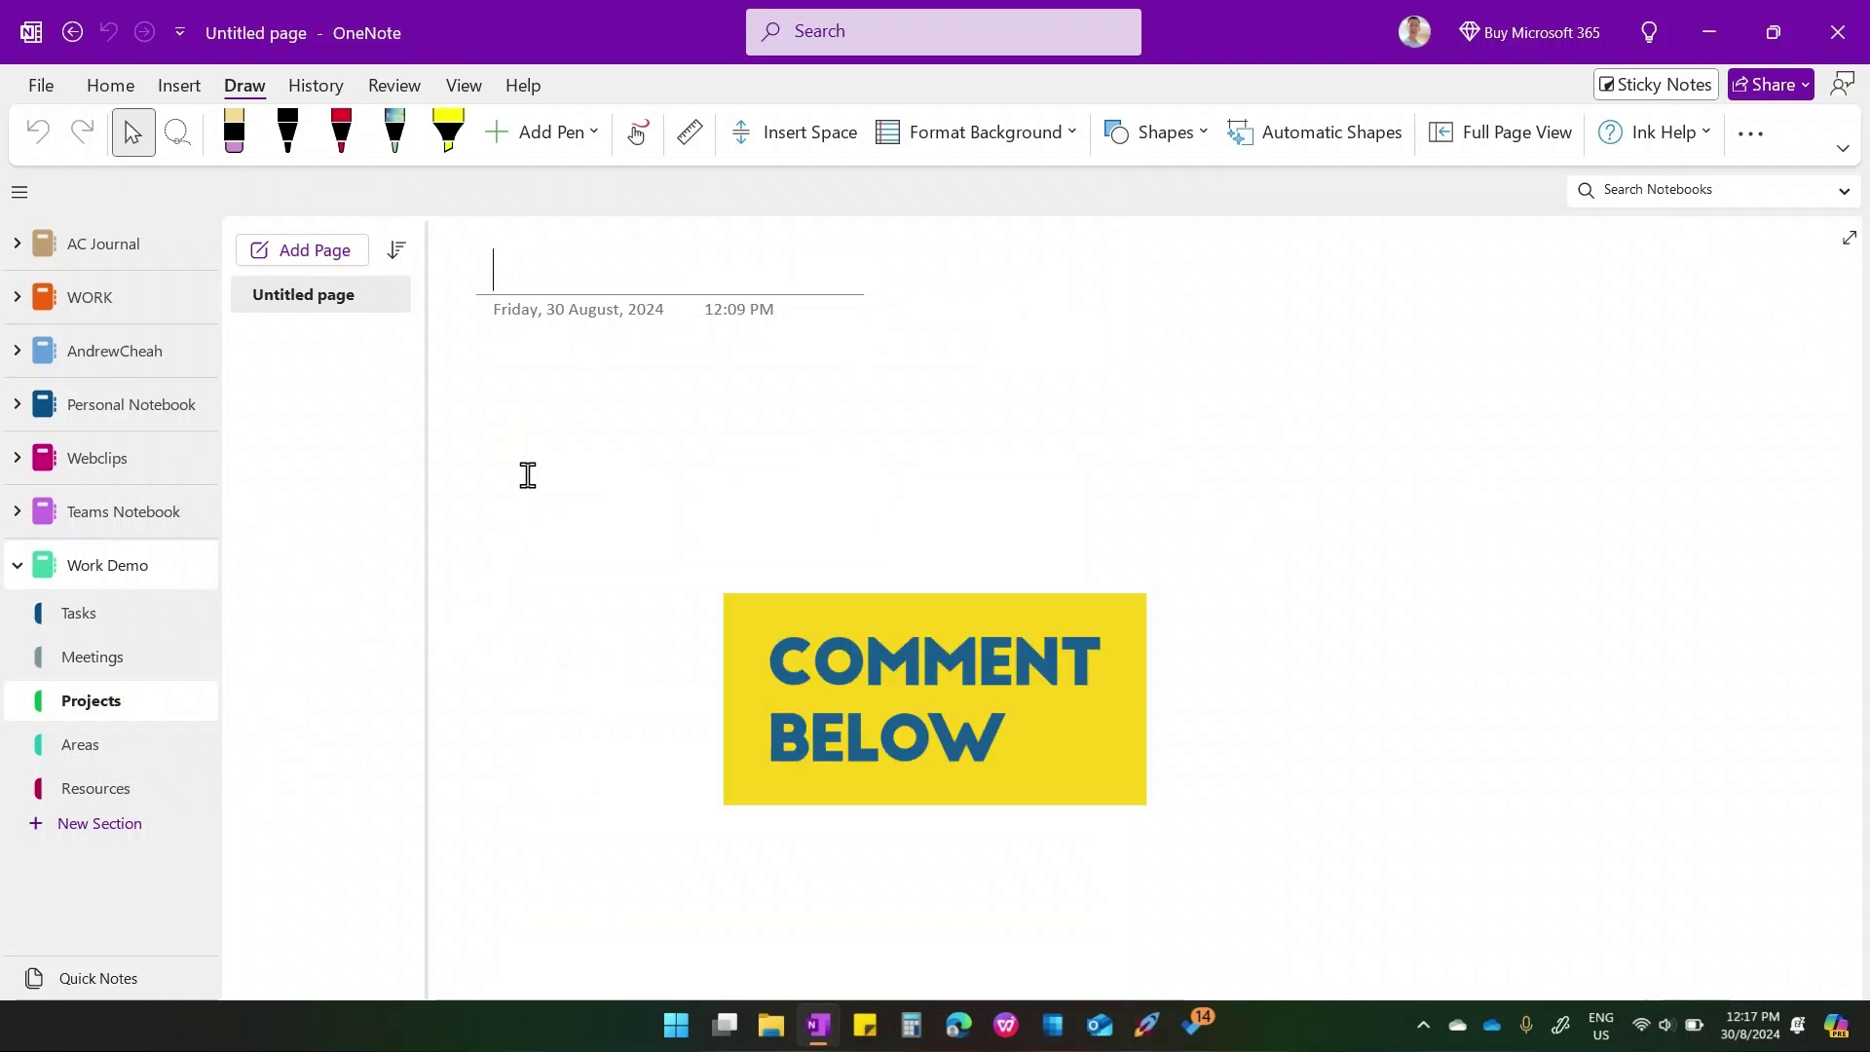
# - With the black pen, handwrite 'ProjXYZ' near the top of the page
pyautogui.click(287, 132)
pyautogui.moveTo(552, 392)
pyautogui.mouseDown()
pyautogui.moveTo(560, 477)
pyautogui.moveTo(596, 435)
pyautogui.mouseUp()
pyautogui.moveTo(620, 433)
pyautogui.mouseDown()
pyautogui.moveTo(625, 454)
pyautogui.moveTo(644, 426)
pyautogui.mouseUp()
pyautogui.moveTo(682, 421); pyautogui.dragTo(698, 499)
pyautogui.moveTo(693, 393); pyautogui.dragTo(811, 443)
pyautogui.moveTo(819, 379); pyautogui.dragTo(846, 457)
pyautogui.moveTo(864, 399); pyautogui.dragTo(889, 429)
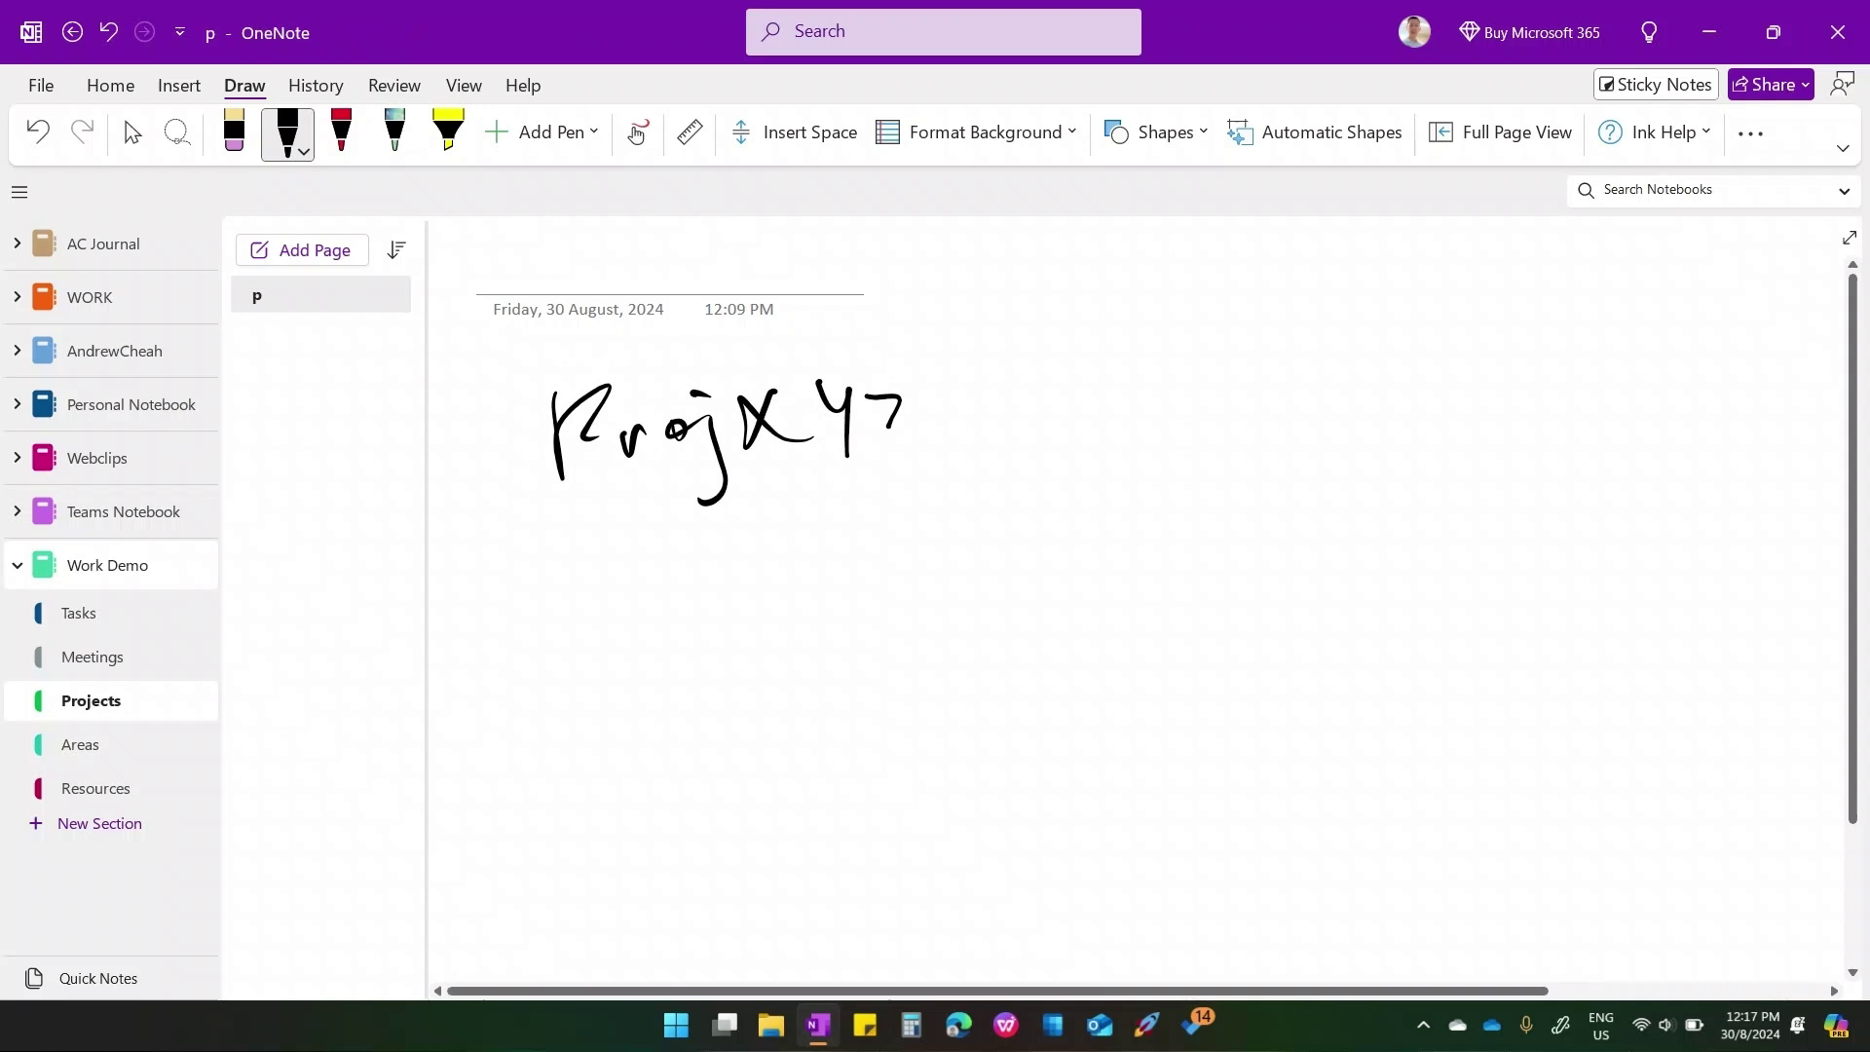
# - Title the page 'xyz'
pyautogui.press('Escape')
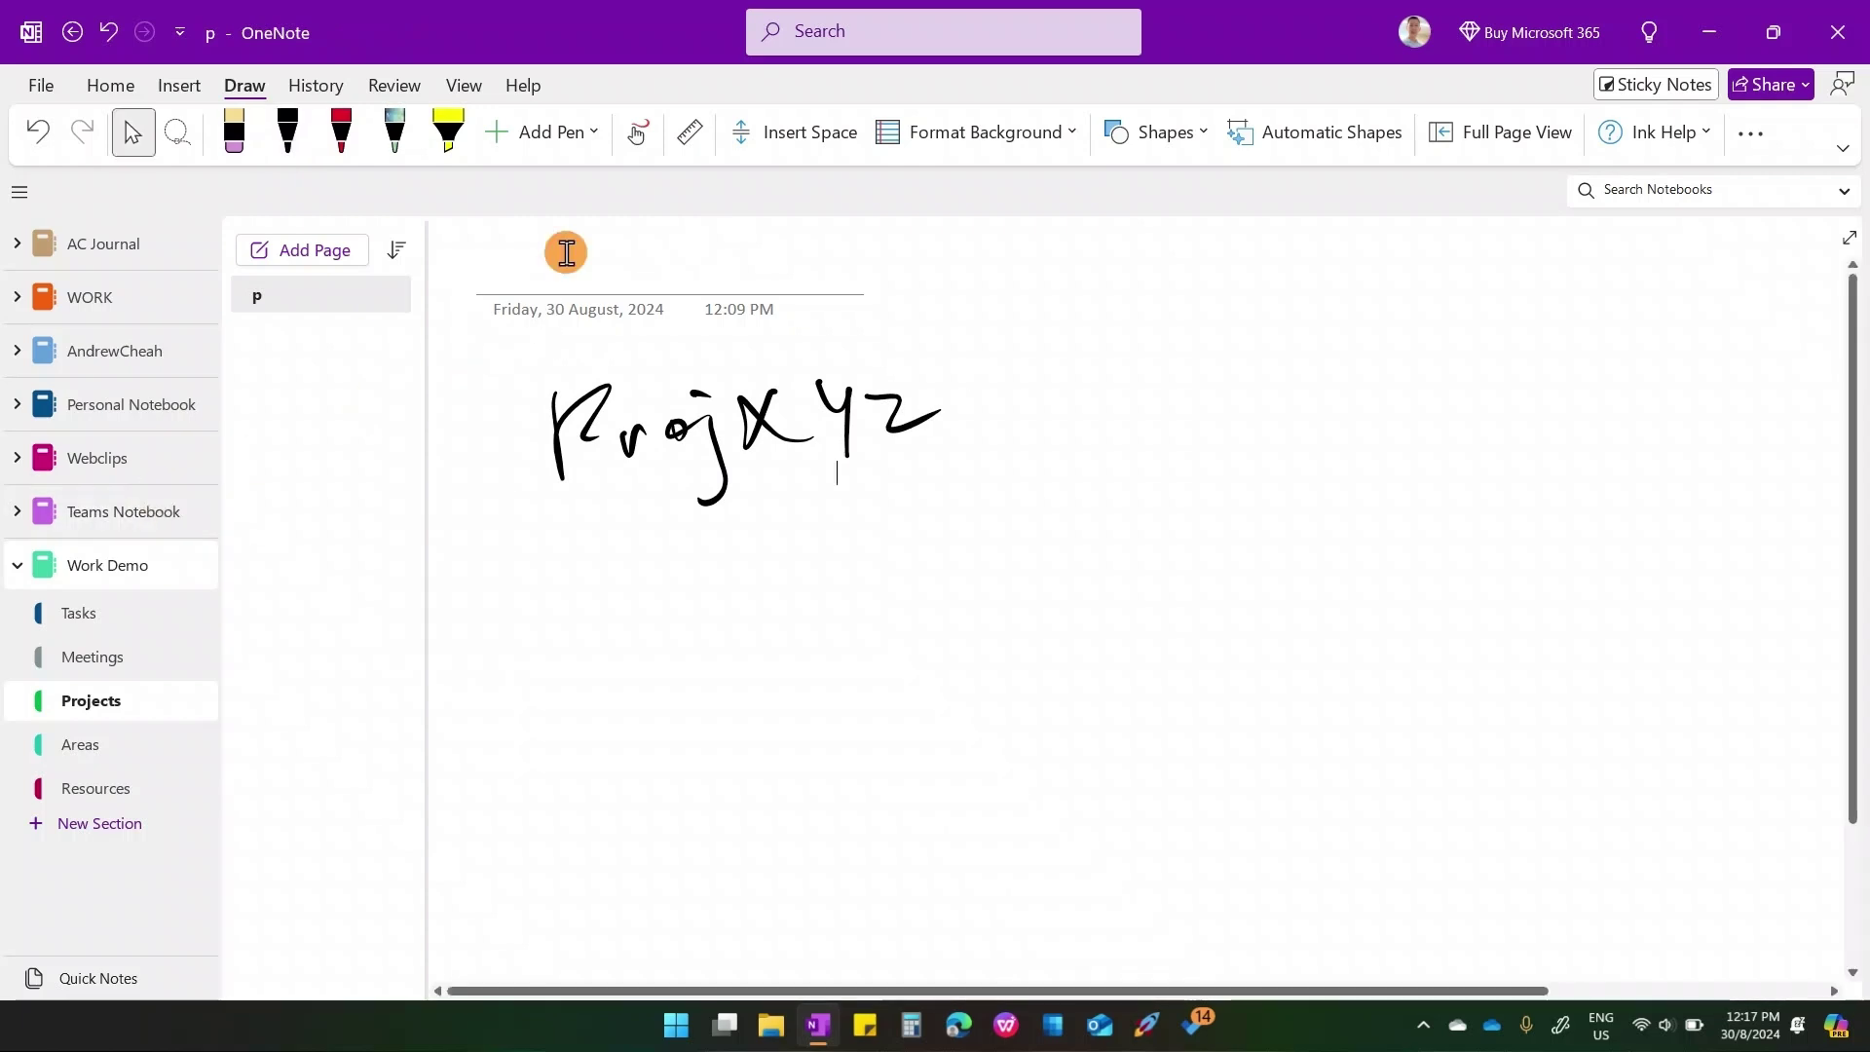
pyautogui.click(566, 254)
pyautogui.write('xyz')
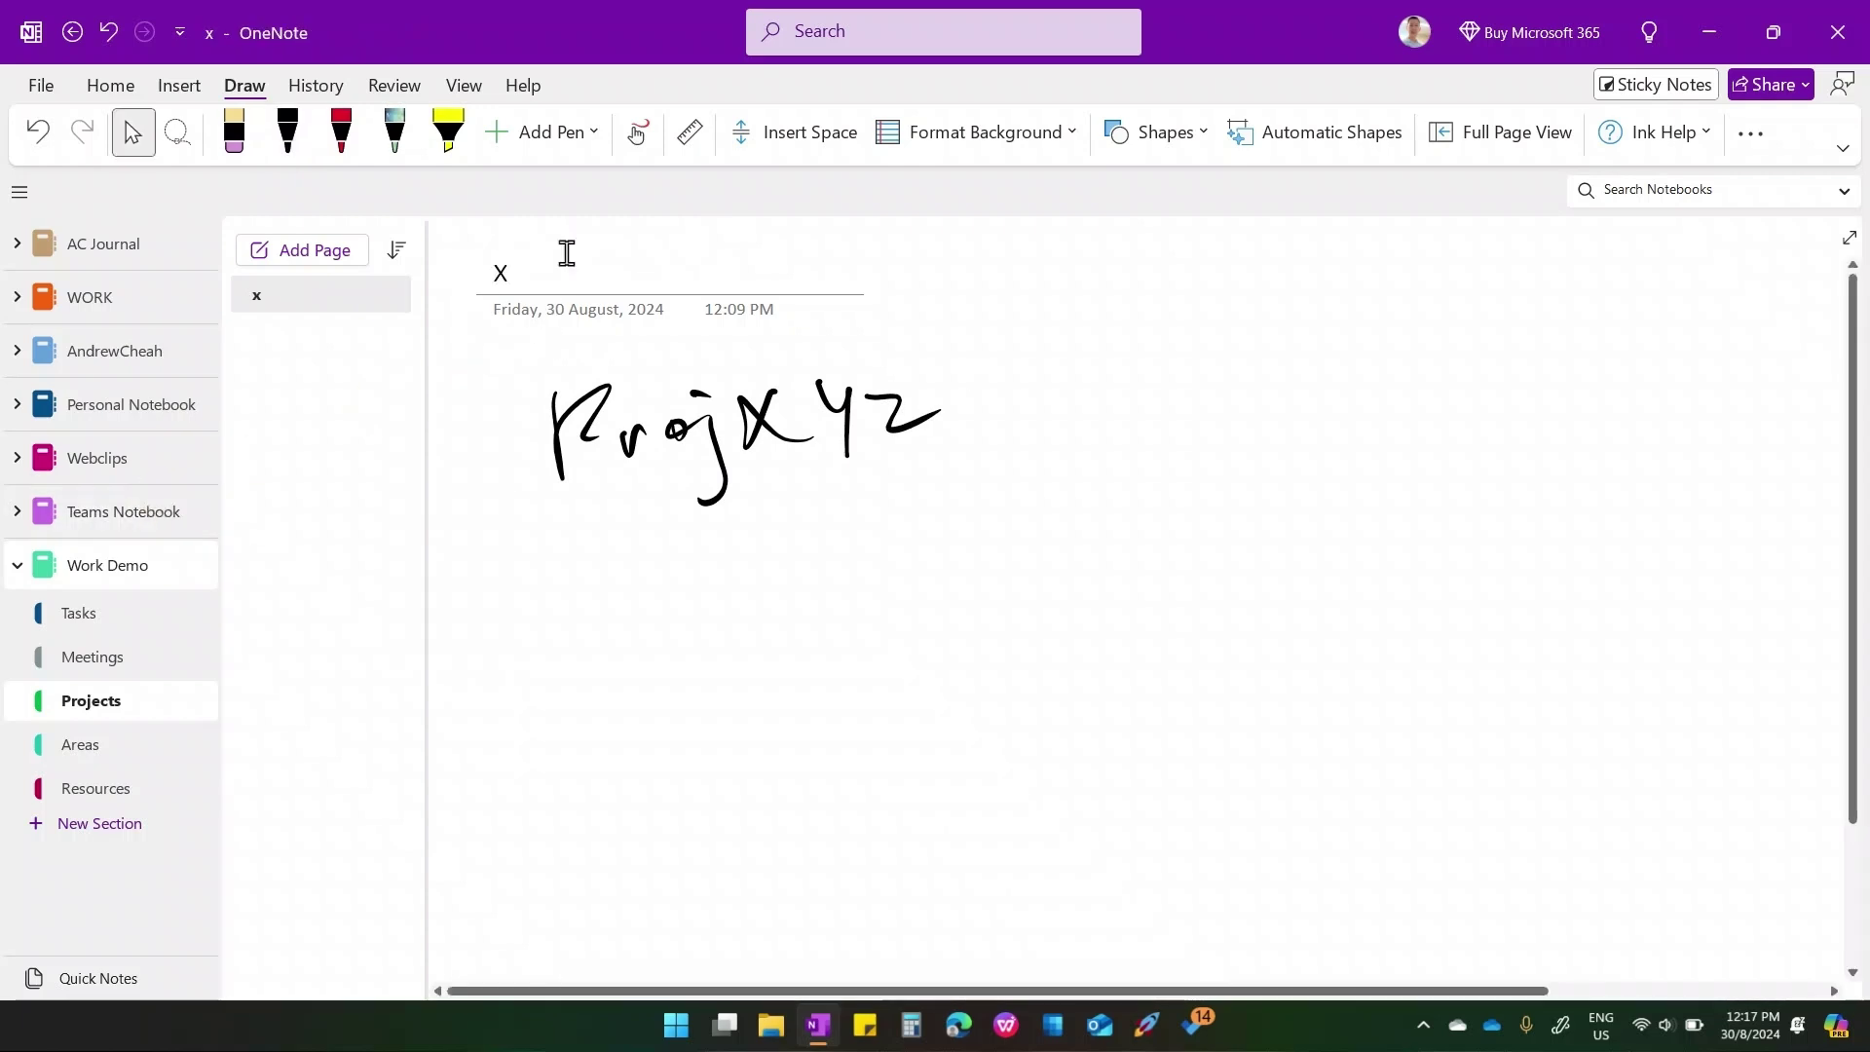
pyautogui.click(540, 531)
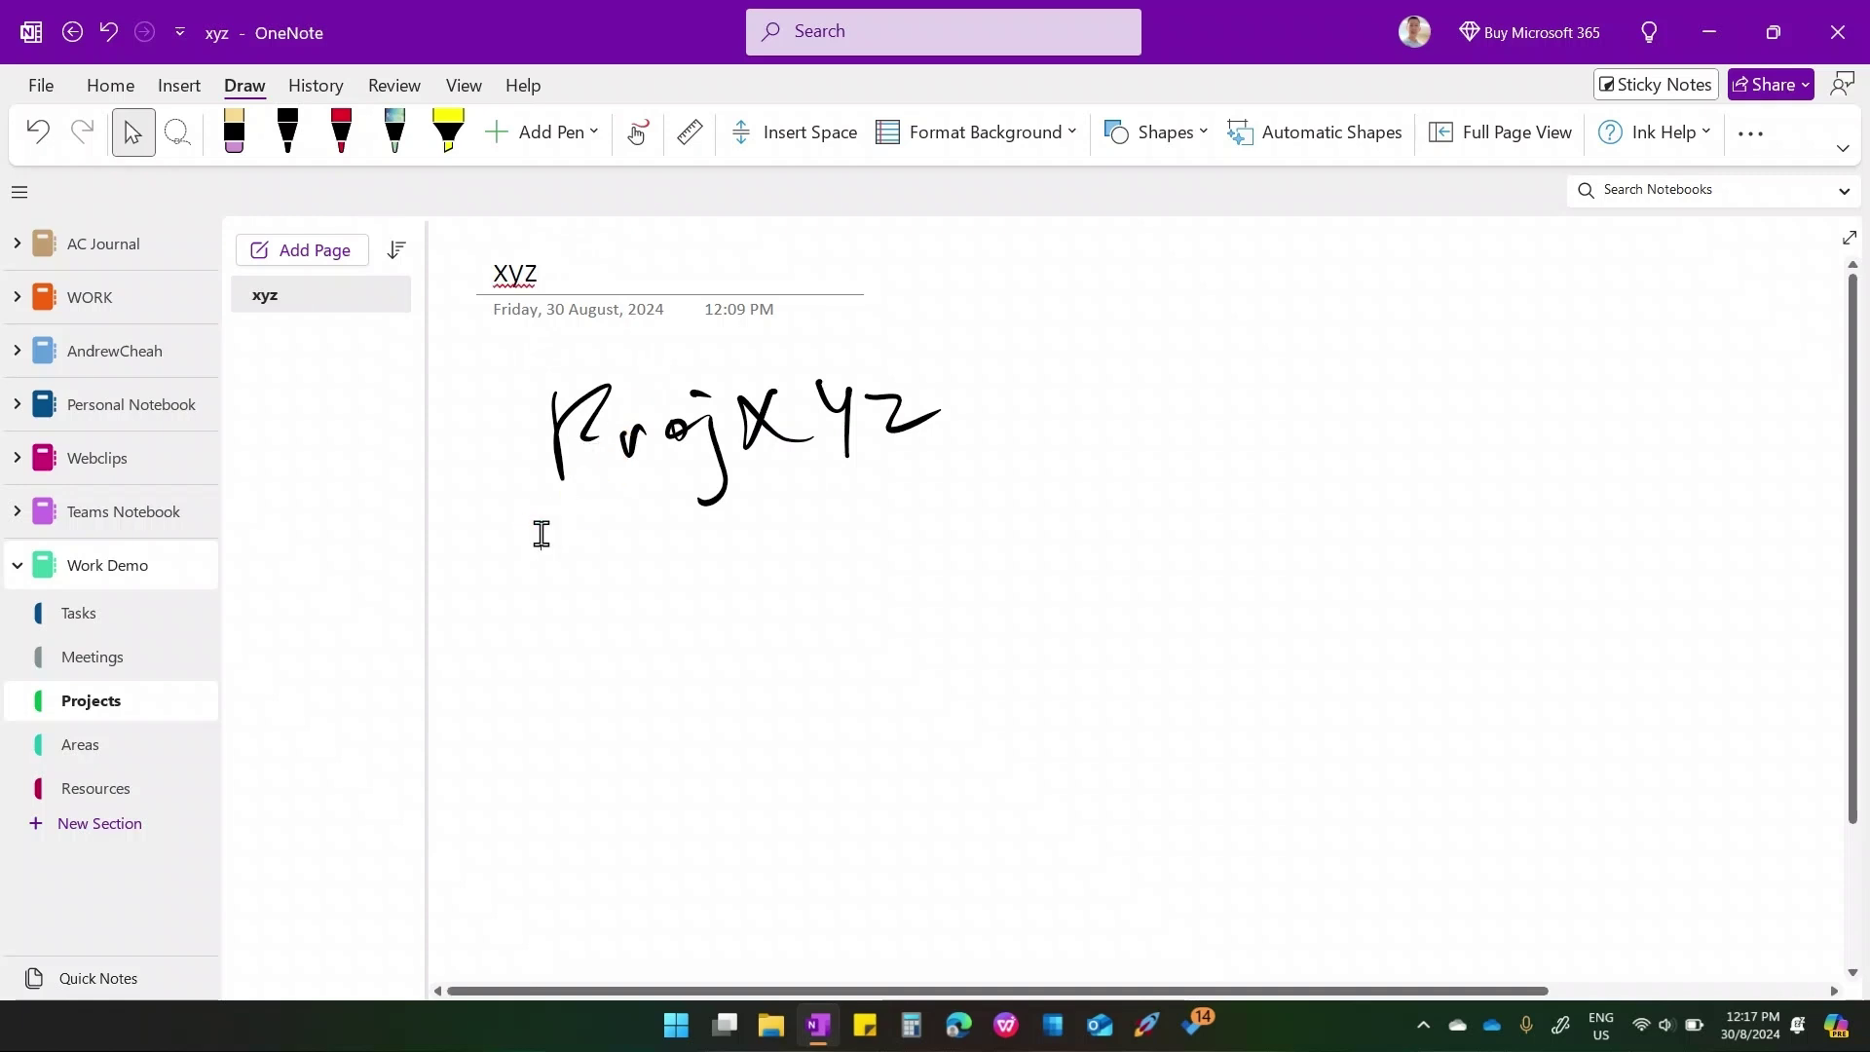
# - Handwrite underlined 'Obj:' and 'Charter:' lines, then 'Plan' below them
pyautogui.moveTo(984, 433)
pyautogui.mouseDown()
pyautogui.moveTo(1086, 406)
pyautogui.moveTo(1203, 429)
pyautogui.moveTo(1241, 472)
pyautogui.moveTo(1284, 411)
pyautogui.mouseUp()
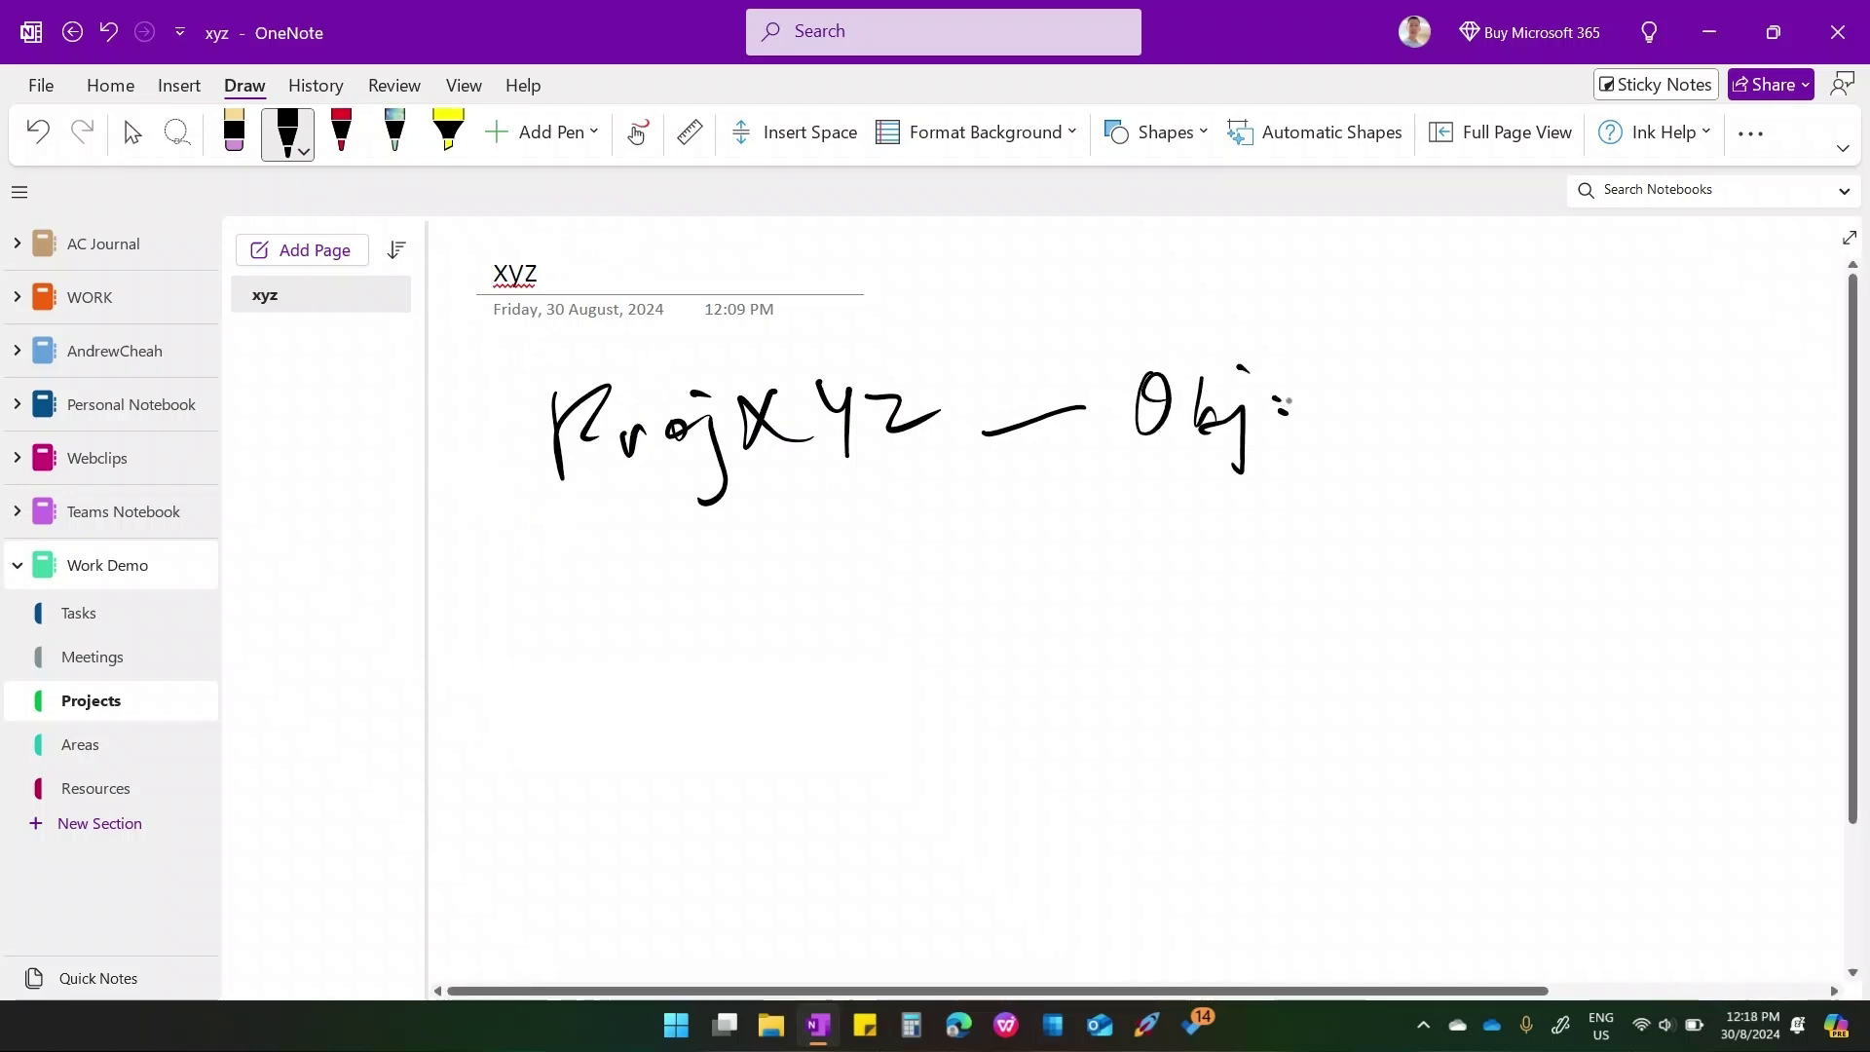
pyautogui.moveTo(1132, 461); pyautogui.dragTo(1623, 458)
pyautogui.moveTo(933, 519)
pyautogui.mouseDown()
pyautogui.moveTo(969, 550)
pyautogui.moveTo(1140, 530)
pyautogui.mouseUp()
pyautogui.click(1167, 546)
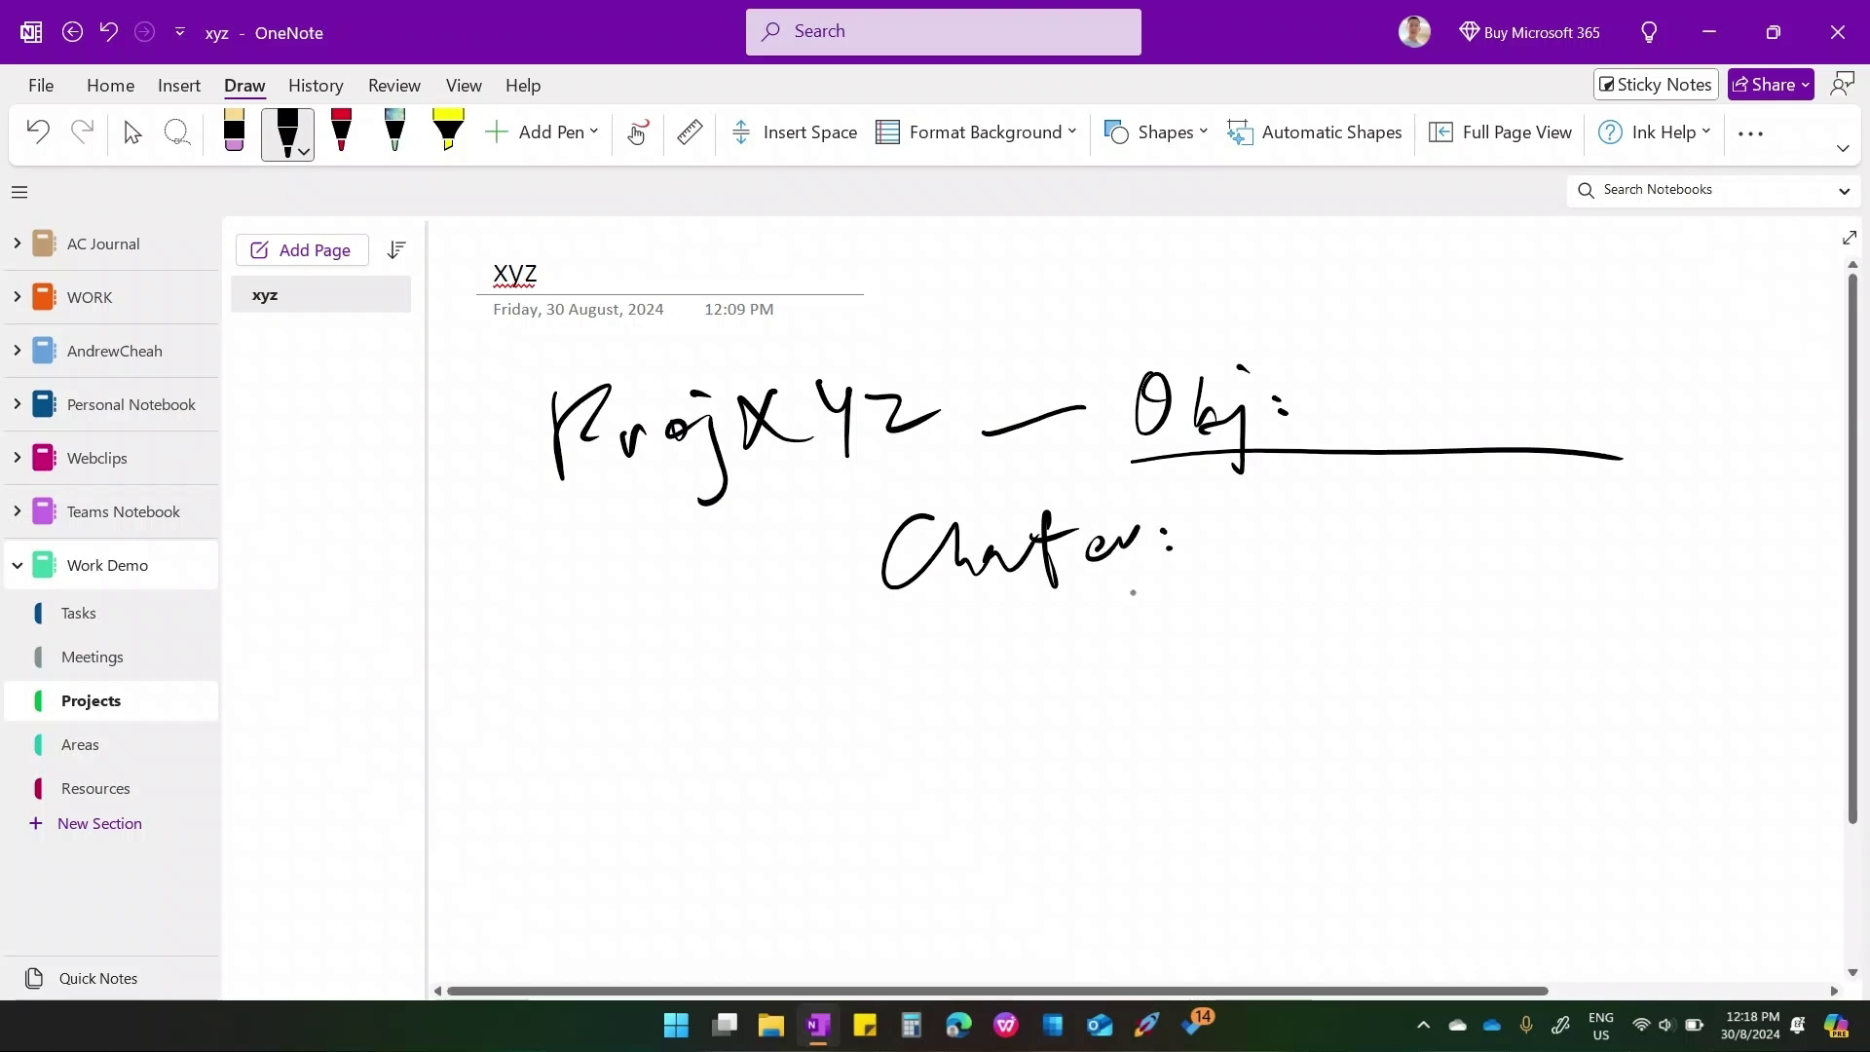
pyautogui.moveTo(995, 613); pyautogui.dragTo(1546, 592)
pyautogui.moveTo(565, 782)
pyautogui.mouseDown()
pyautogui.moveTo(598, 717)
pyautogui.moveTo(625, 765)
pyautogui.moveTo(777, 733)
pyautogui.moveTo(794, 749)
pyautogui.mouseUp()
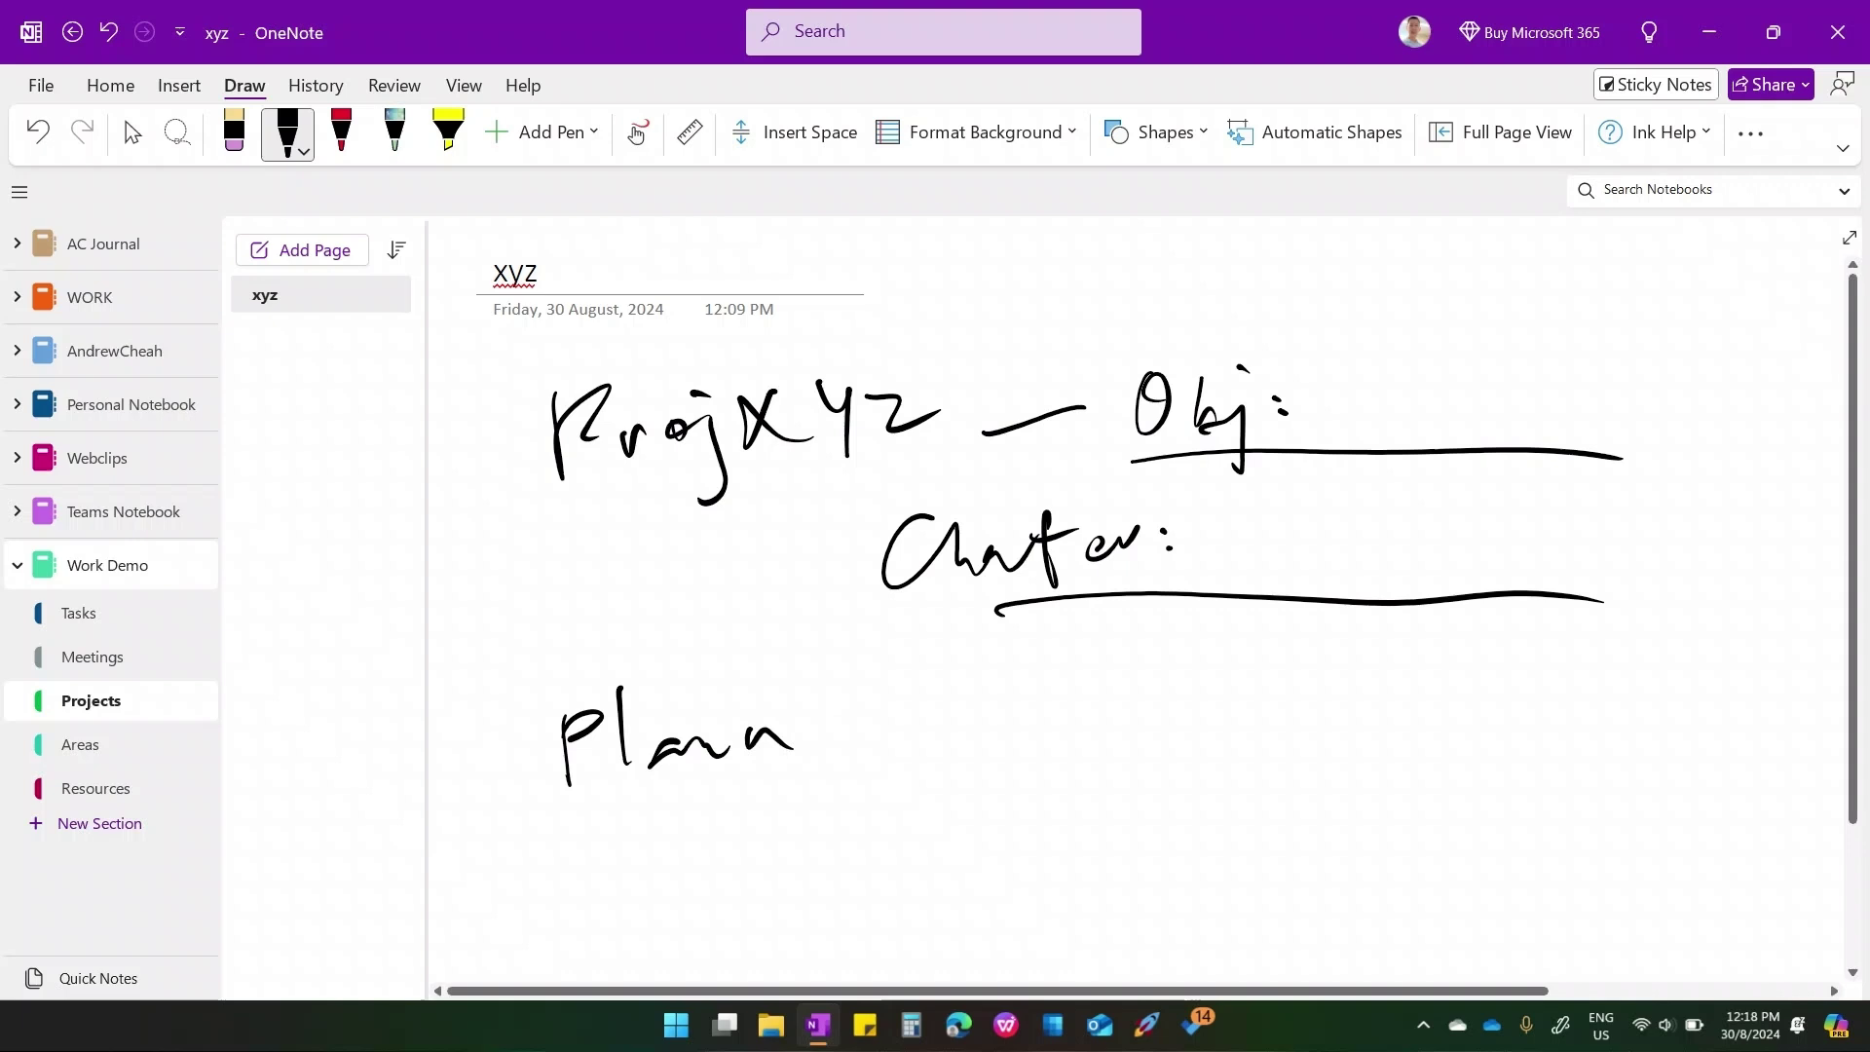
pyautogui.press('Escape')
# - Sketch a box under Plan with three vertical dividers and a header row line, then deselect
pyautogui.scroll(-3, 874, 541)
pyautogui.moveTo(613, 479)
pyautogui.mouseDown()
pyautogui.moveTo(712, 477)
pyautogui.moveTo(608, 726)
pyautogui.mouseUp()
pyautogui.moveTo(776, 470)
pyautogui.mouseDown()
pyautogui.moveTo(1119, 462)
pyautogui.moveTo(1531, 640)
pyautogui.moveTo(1552, 775)
pyautogui.mouseUp()
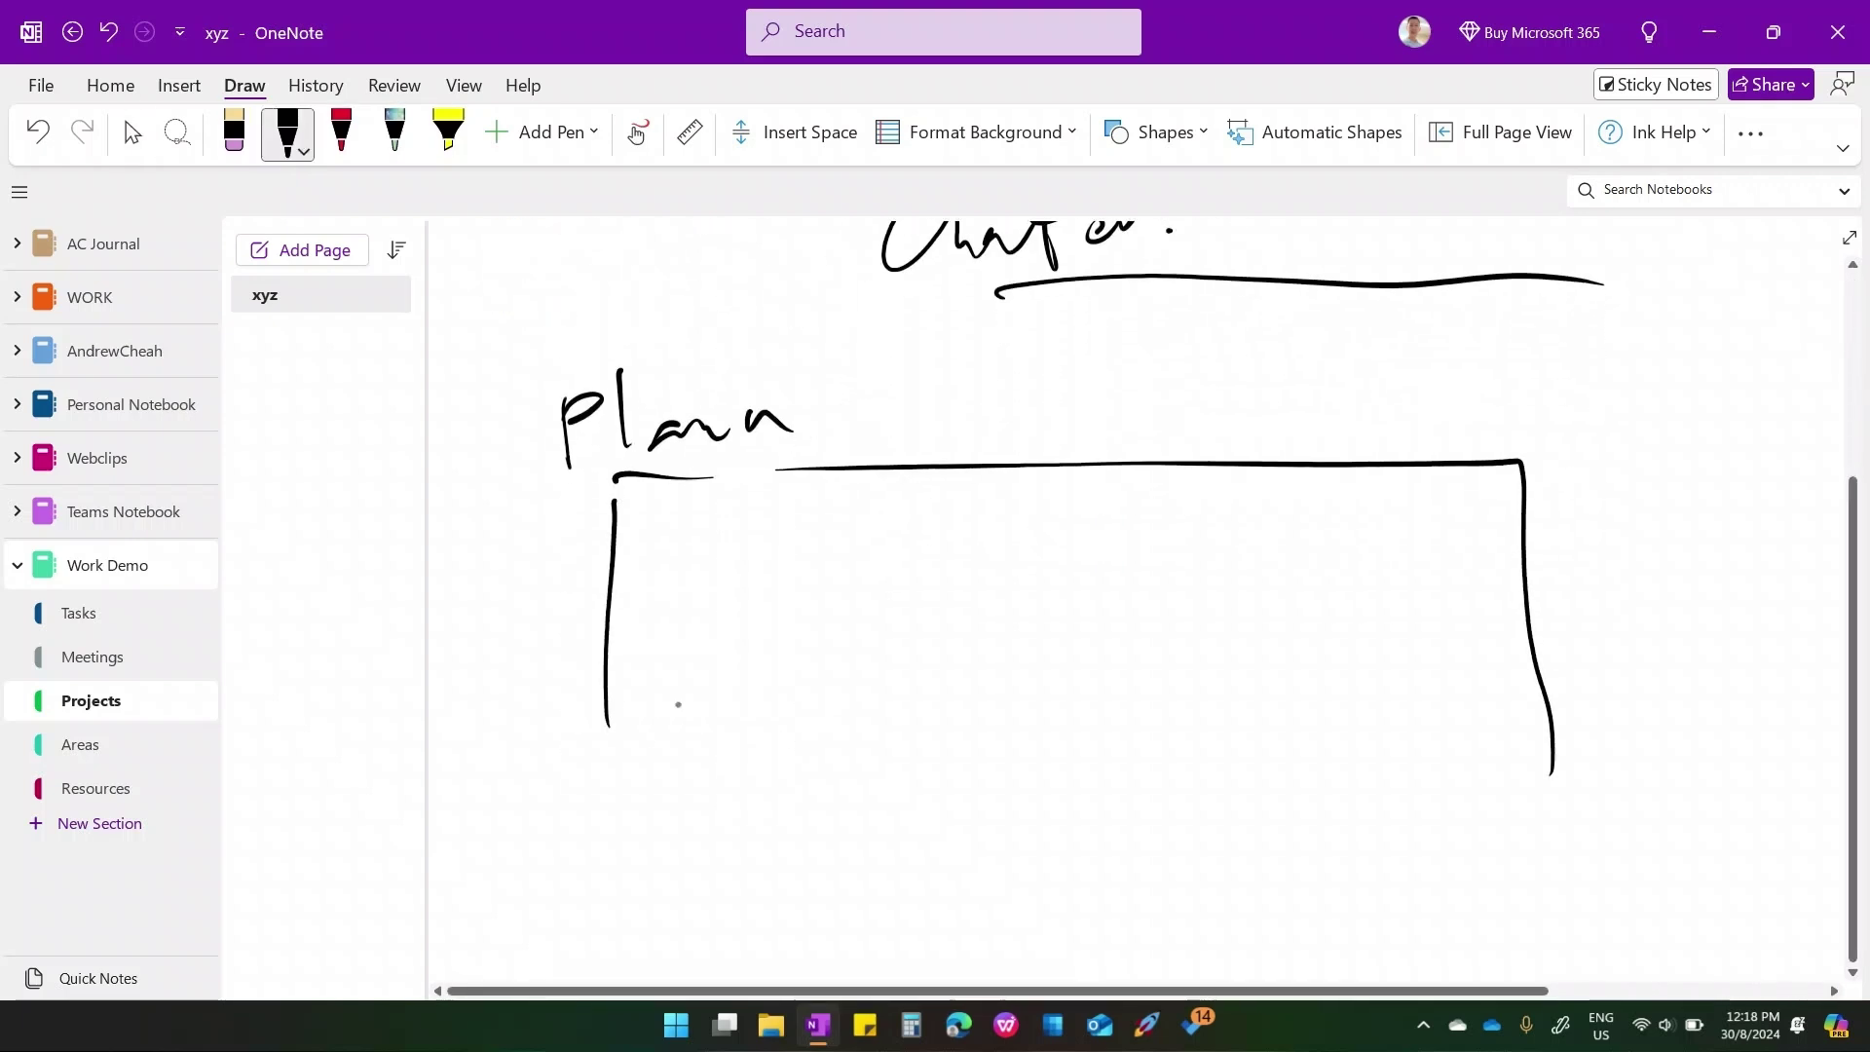
pyautogui.moveTo(612, 703); pyautogui.dragTo(1505, 776)
pyautogui.moveTo(831, 484); pyautogui.dragTo(863, 695)
pyautogui.moveTo(1067, 465); pyautogui.dragTo(1054, 679)
pyautogui.moveTo(1266, 470); pyautogui.dragTo(1279, 740)
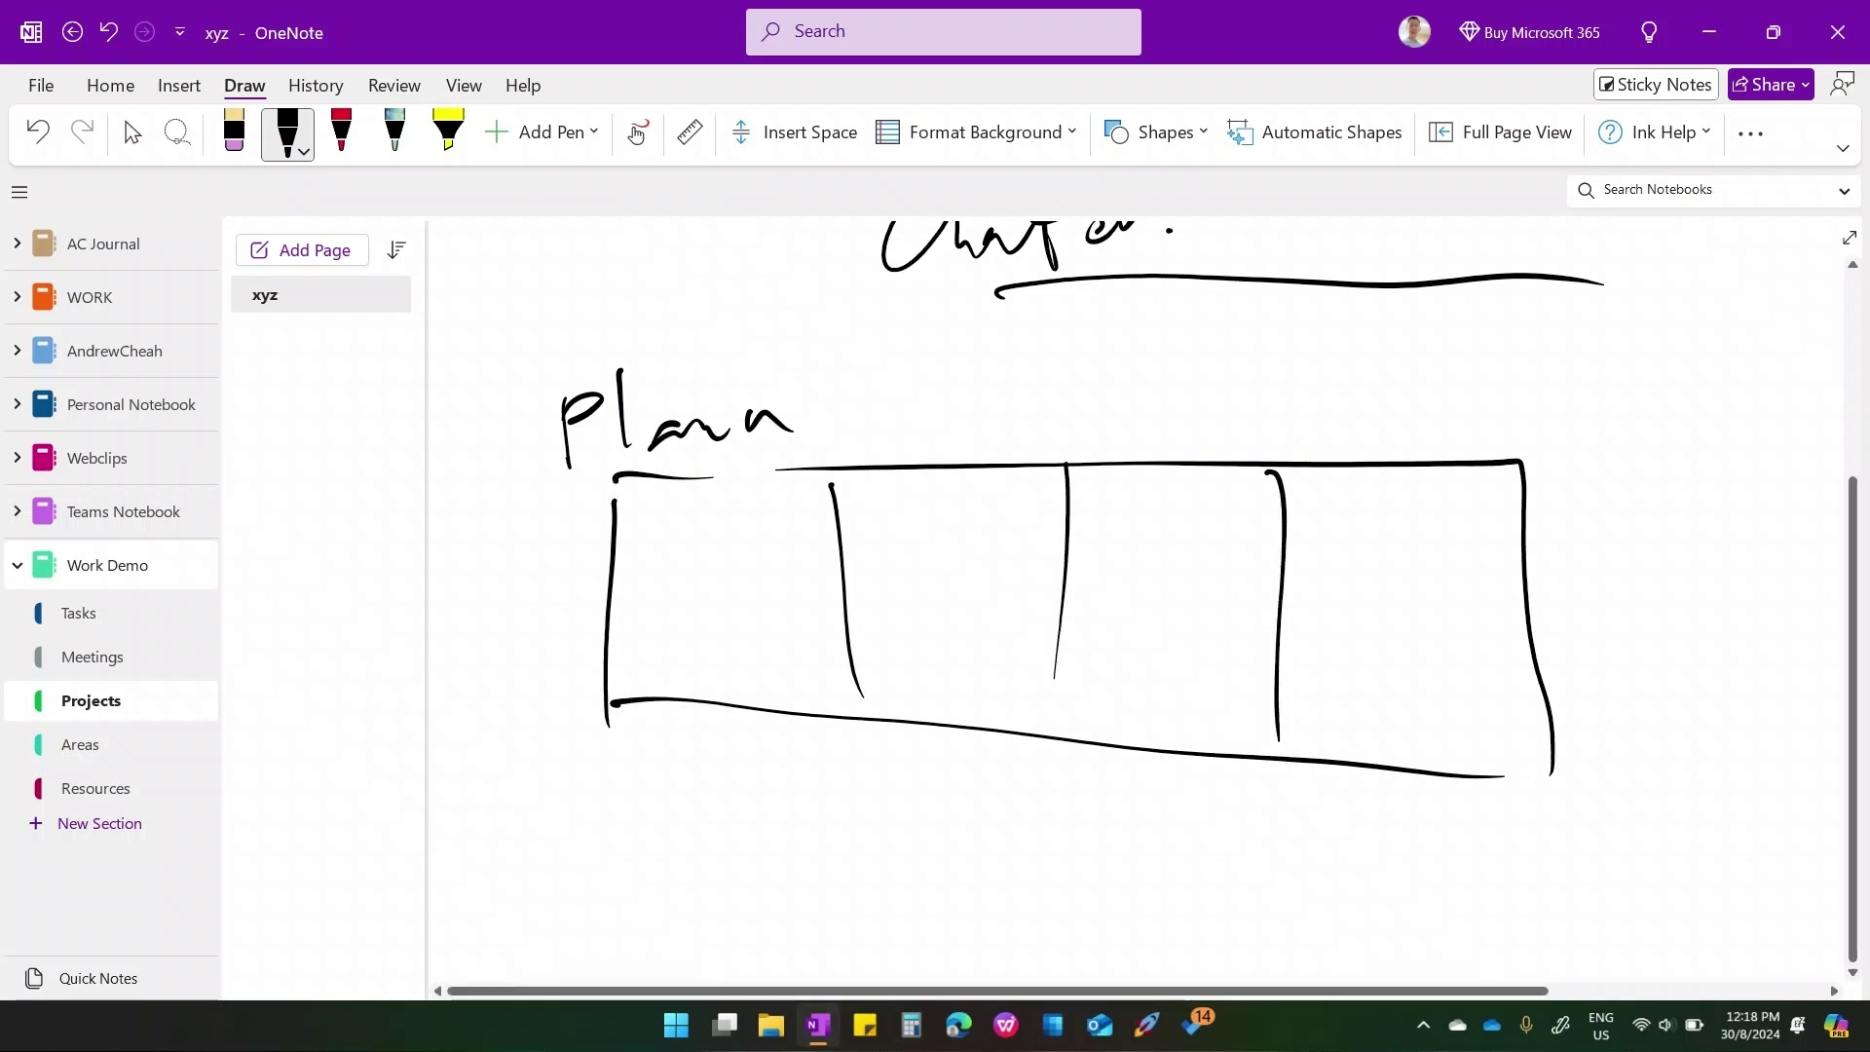
pyautogui.moveTo(670, 527); pyautogui.dragTo(1476, 567)
pyautogui.press('Escape')
pyautogui.moveTo(578, 668); pyautogui.dragTo(587, 768)
pyautogui.click(577, 825)
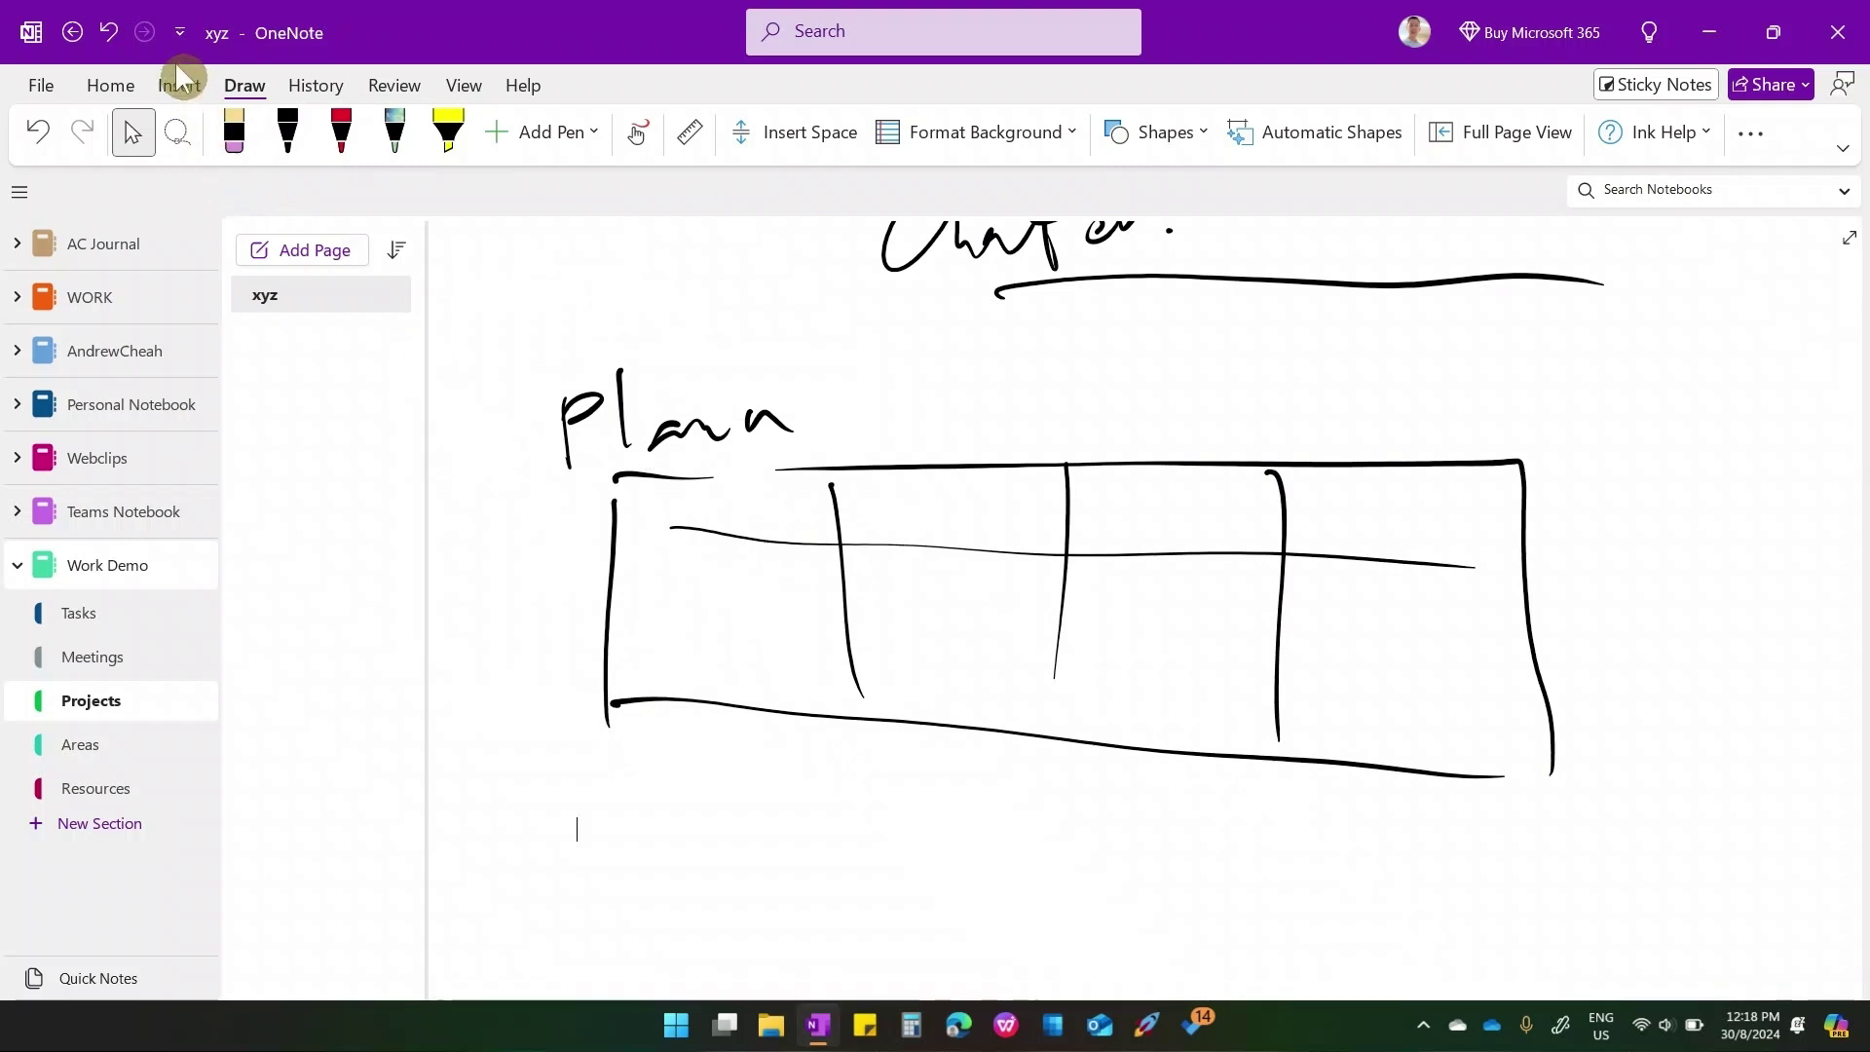
# - Insert a 3x3 table below the sketch and widen its third column
pyautogui.click(178, 87)
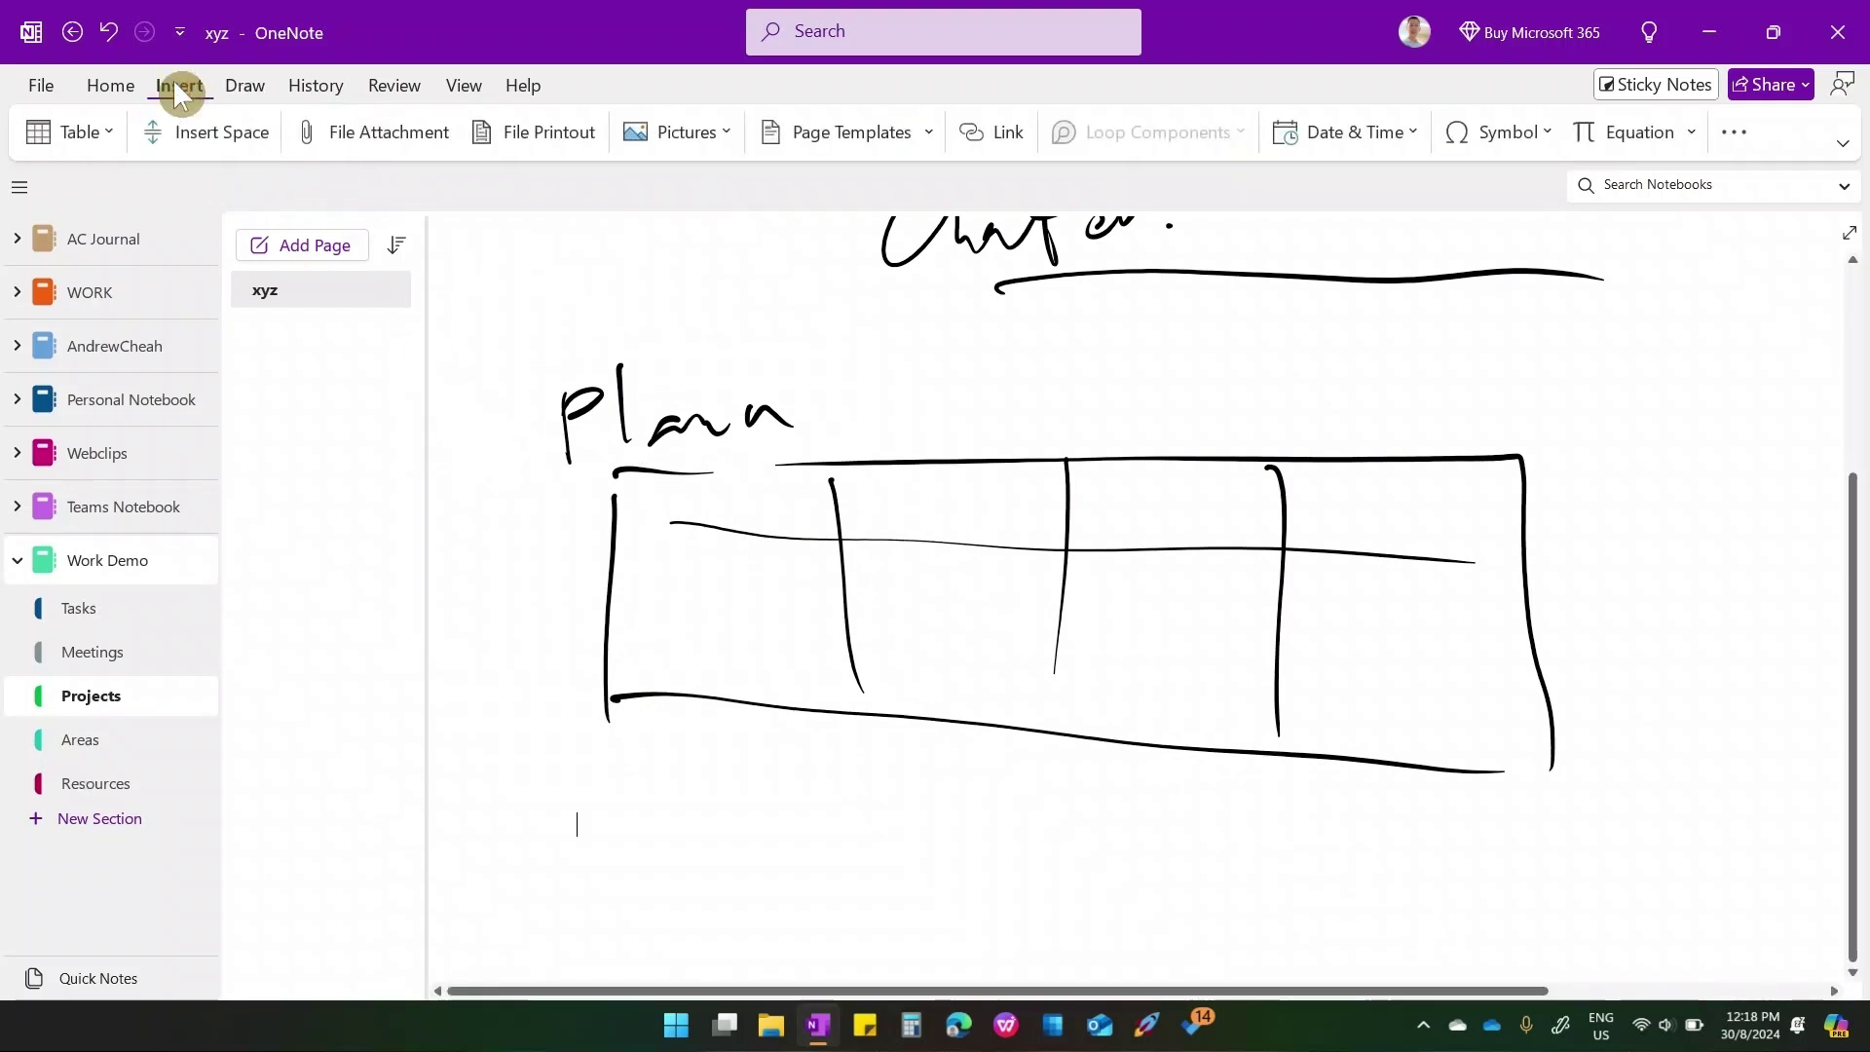
pyautogui.click(107, 139)
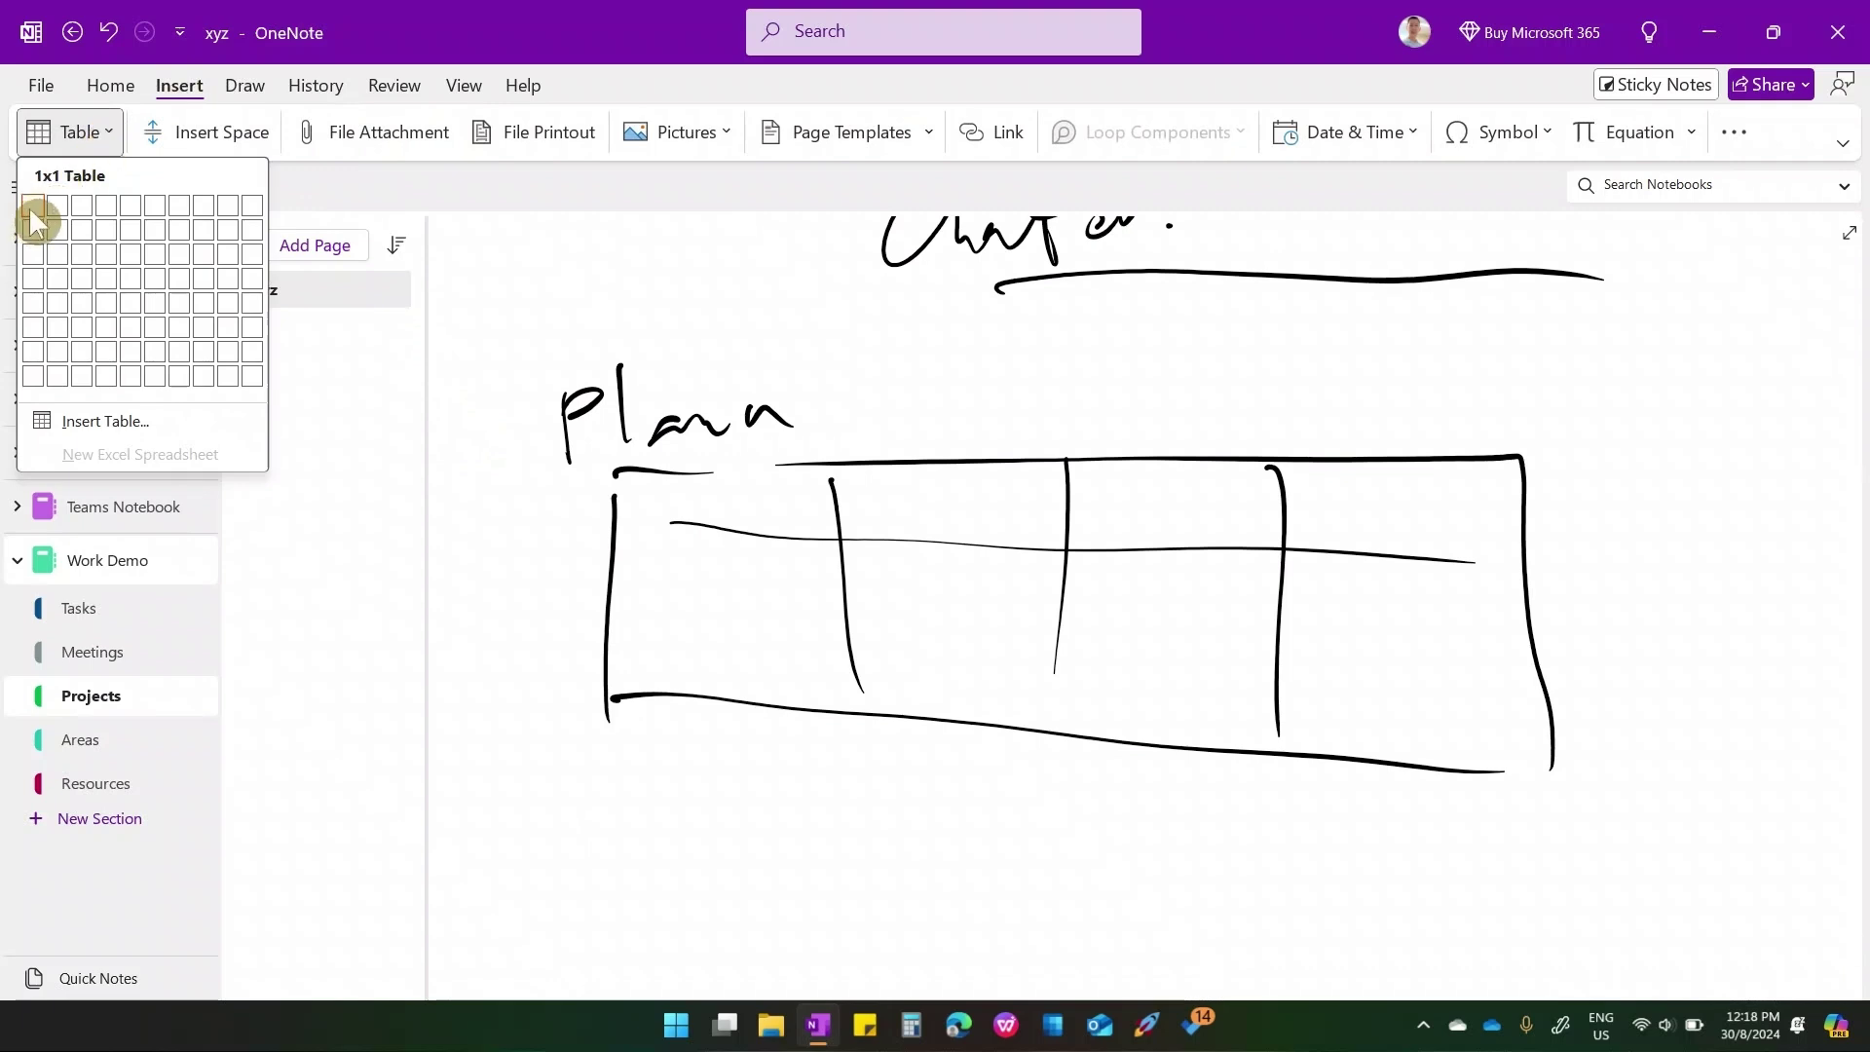
pyautogui.click(81, 253)
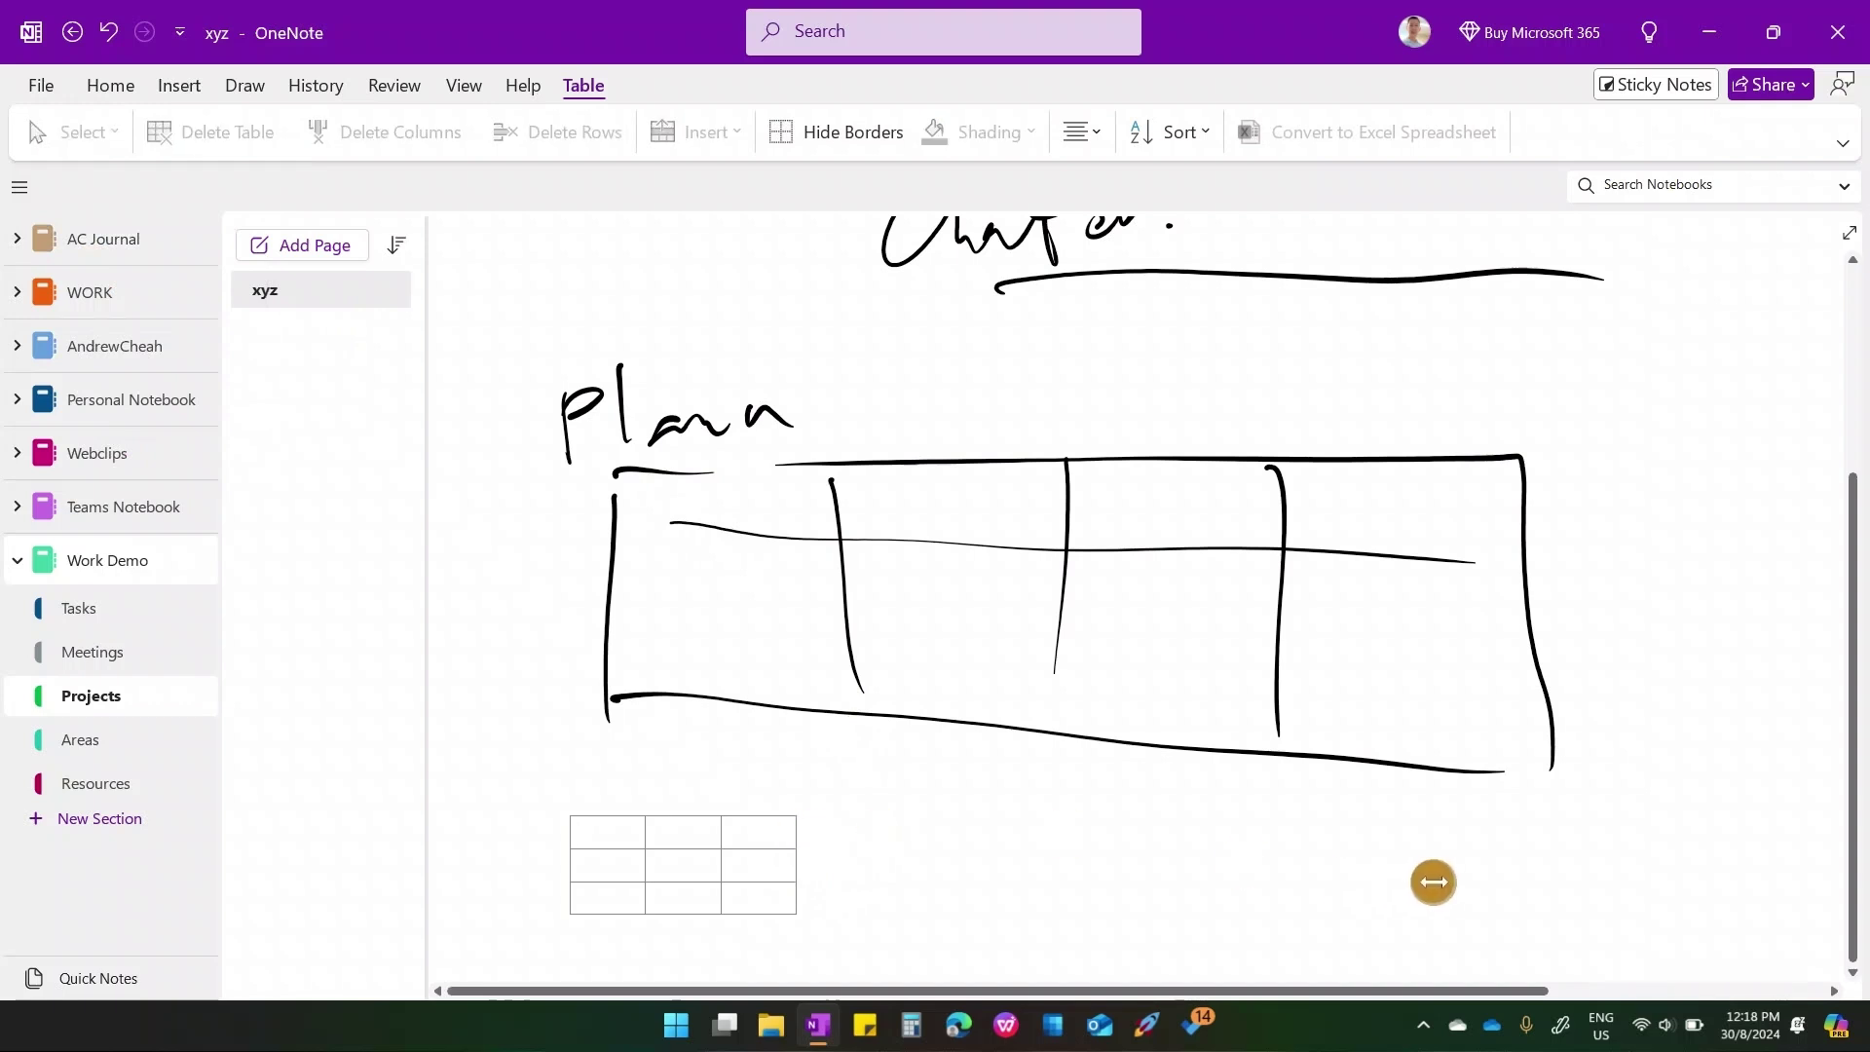
pyautogui.moveTo(803, 833); pyautogui.dragTo(1160, 831)
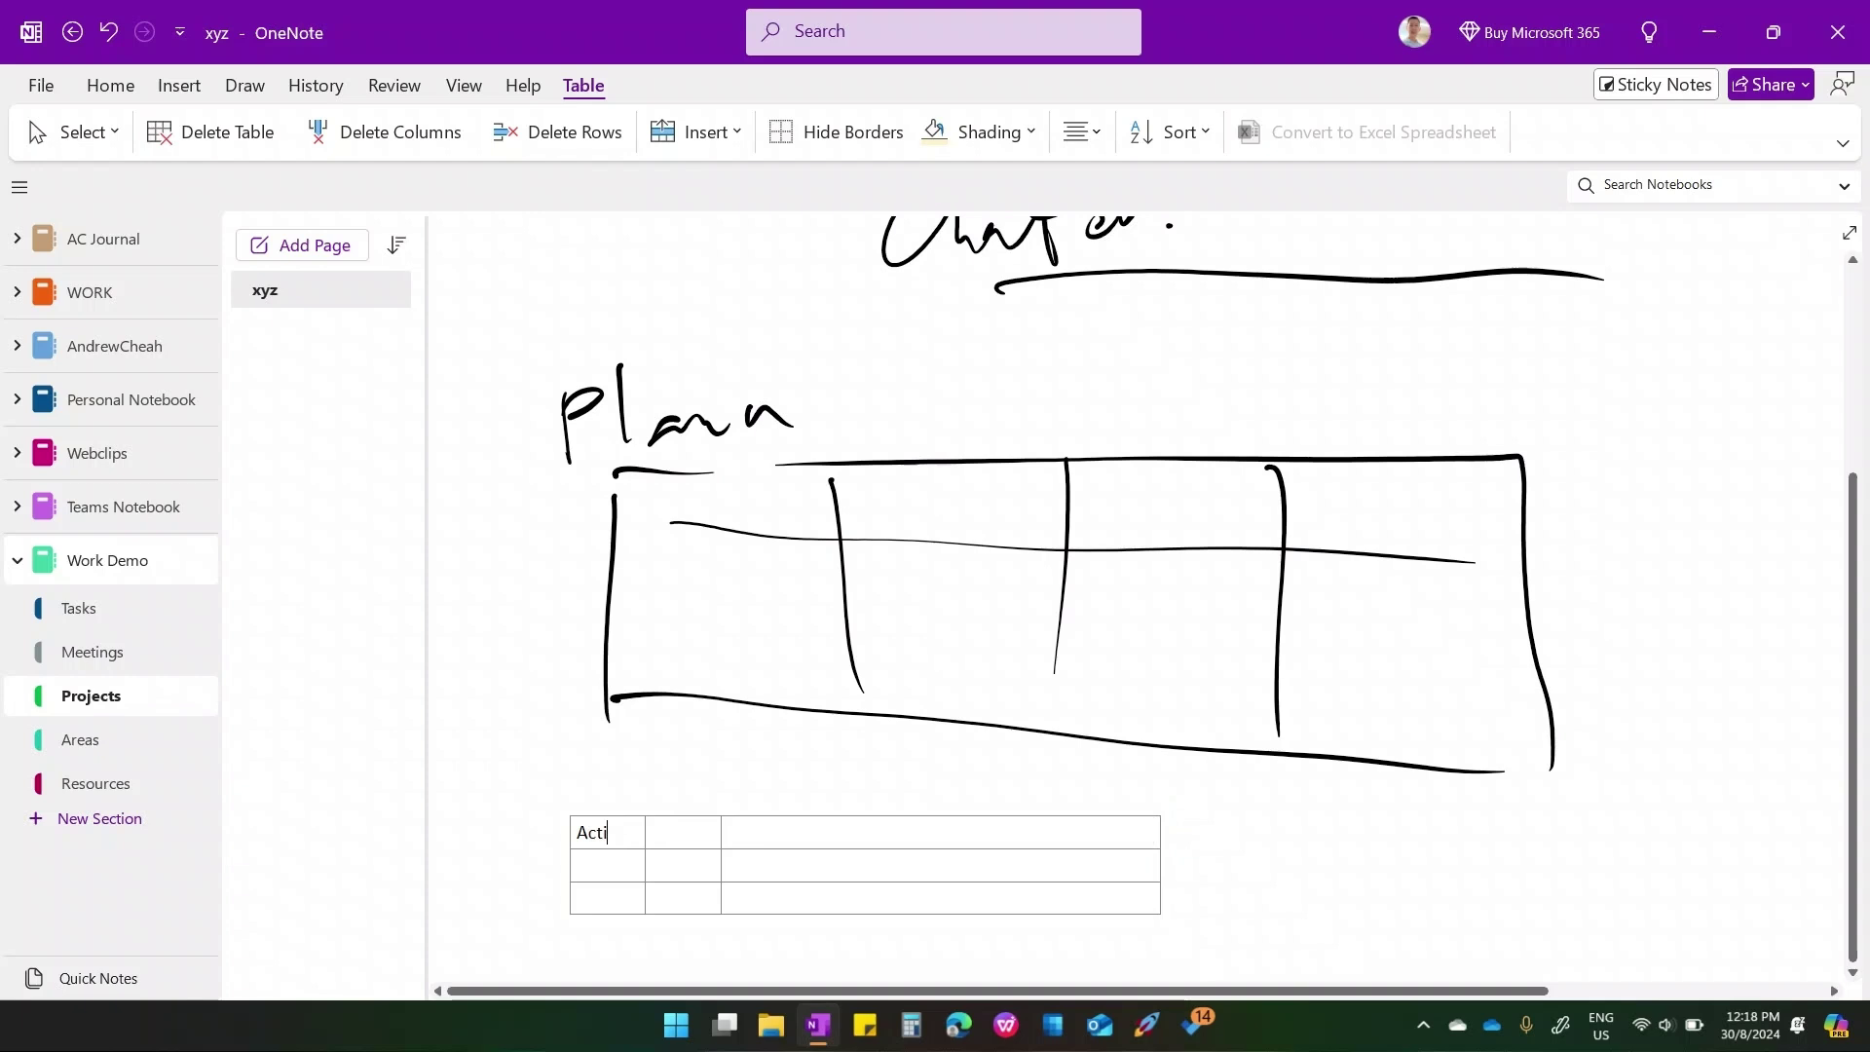
# - Fill the header cells with Activity, PIC and Deadline
pyautogui.write('ity')
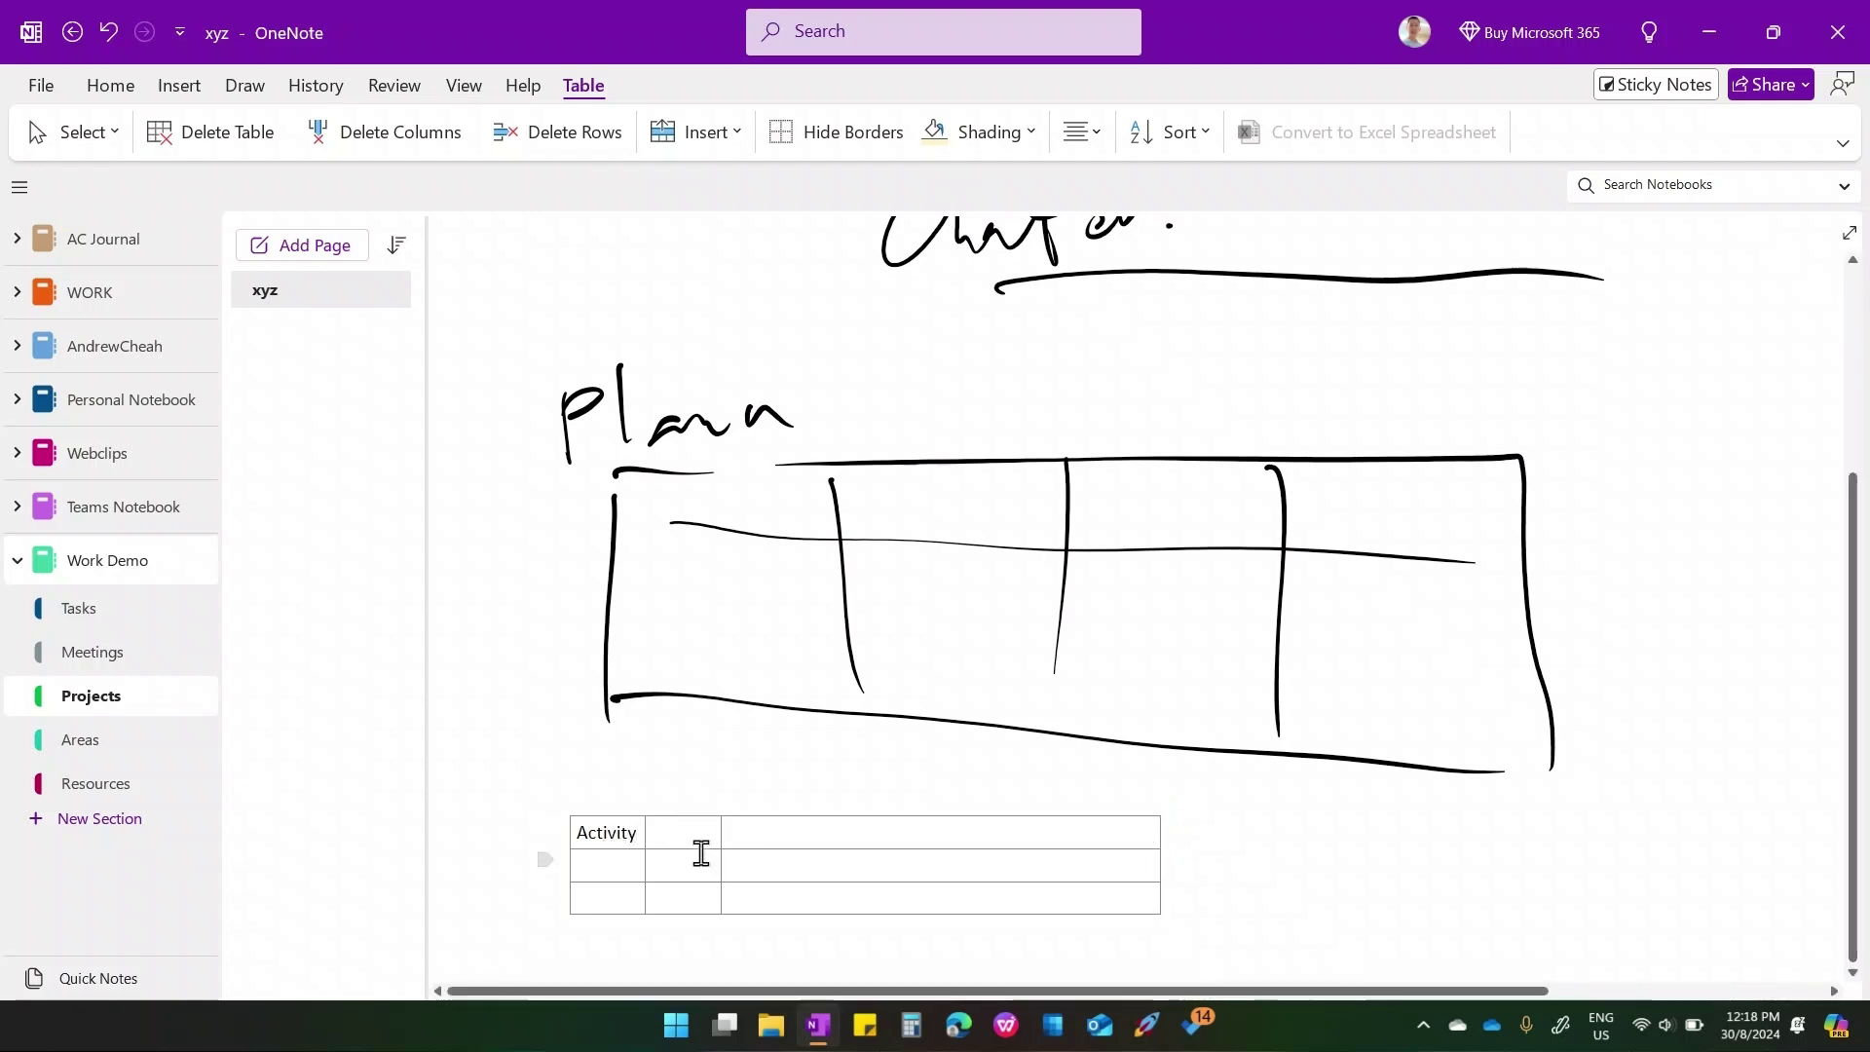
pyautogui.click(699, 836)
pyautogui.write('PlC')
pyautogui.click(755, 829)
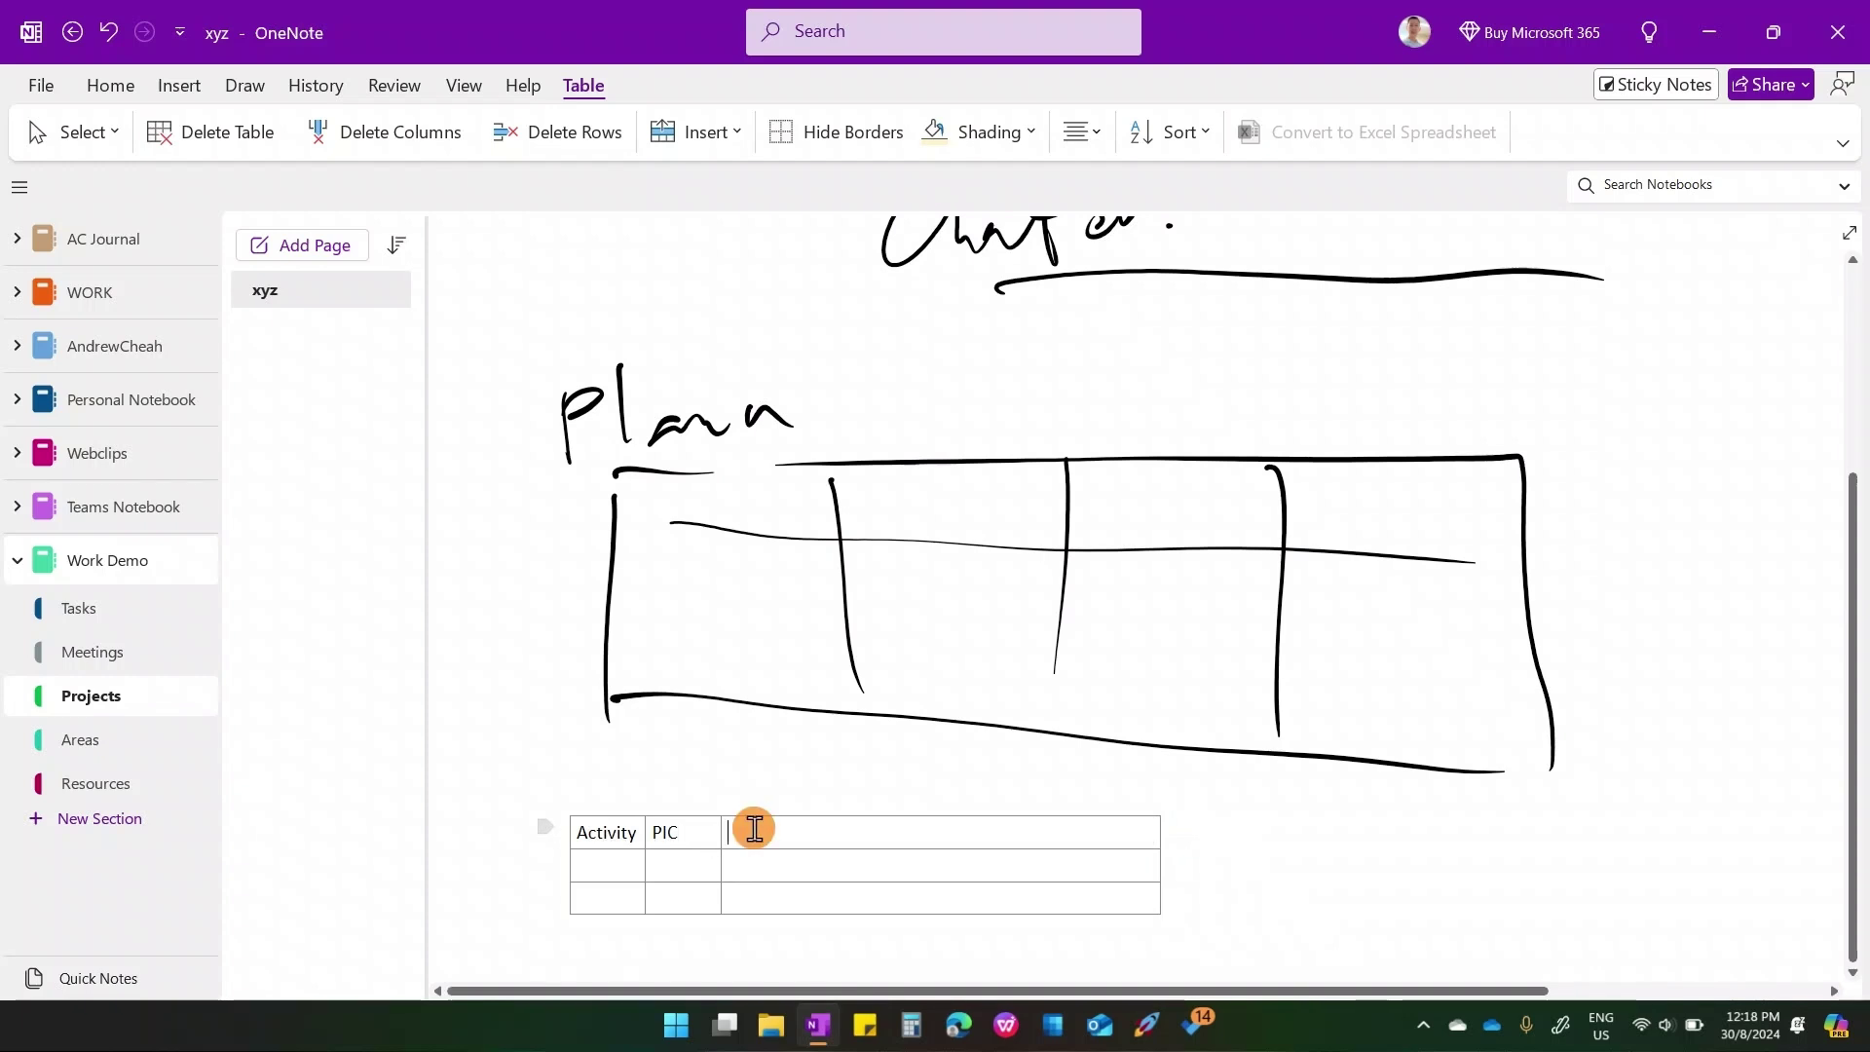
pyautogui.write('Deadline')
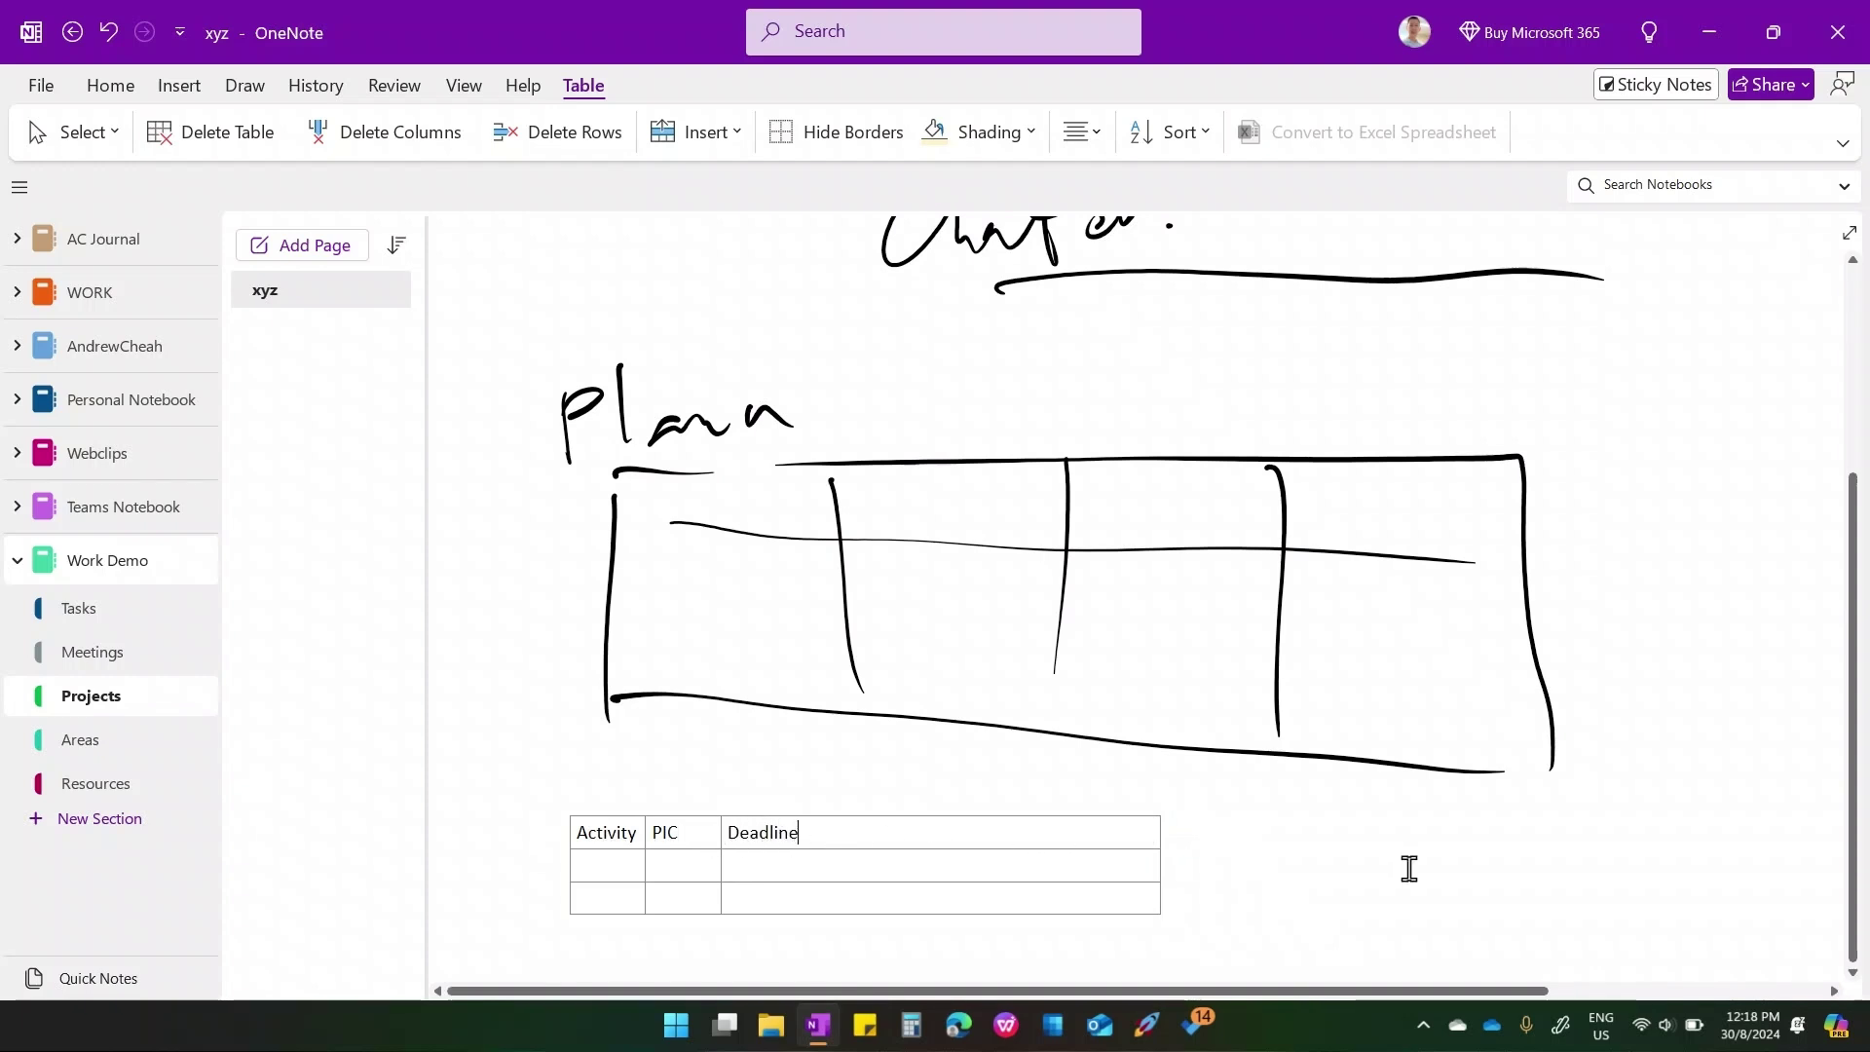
pyautogui.click(1405, 870)
# - Open the Areas section and append ' - SCM' to its name
pyautogui.click(90, 737)
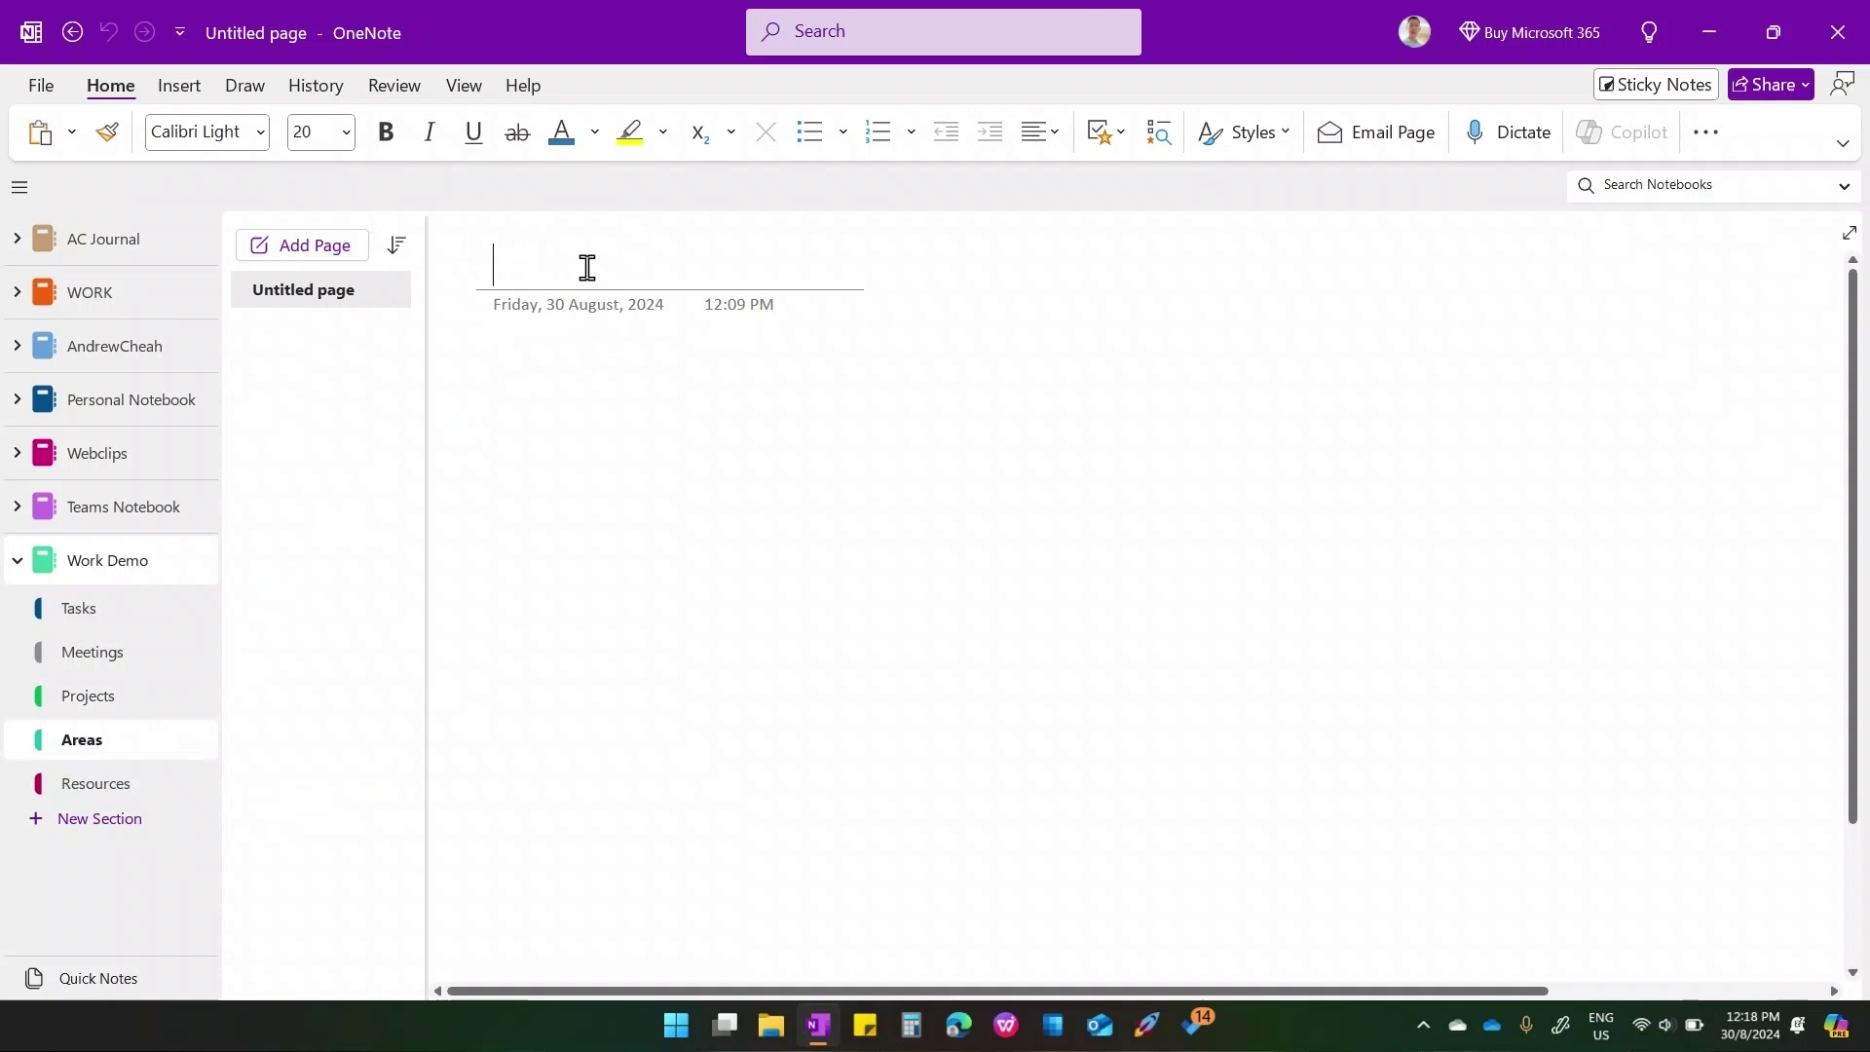
pyautogui.rightClick(115, 739)
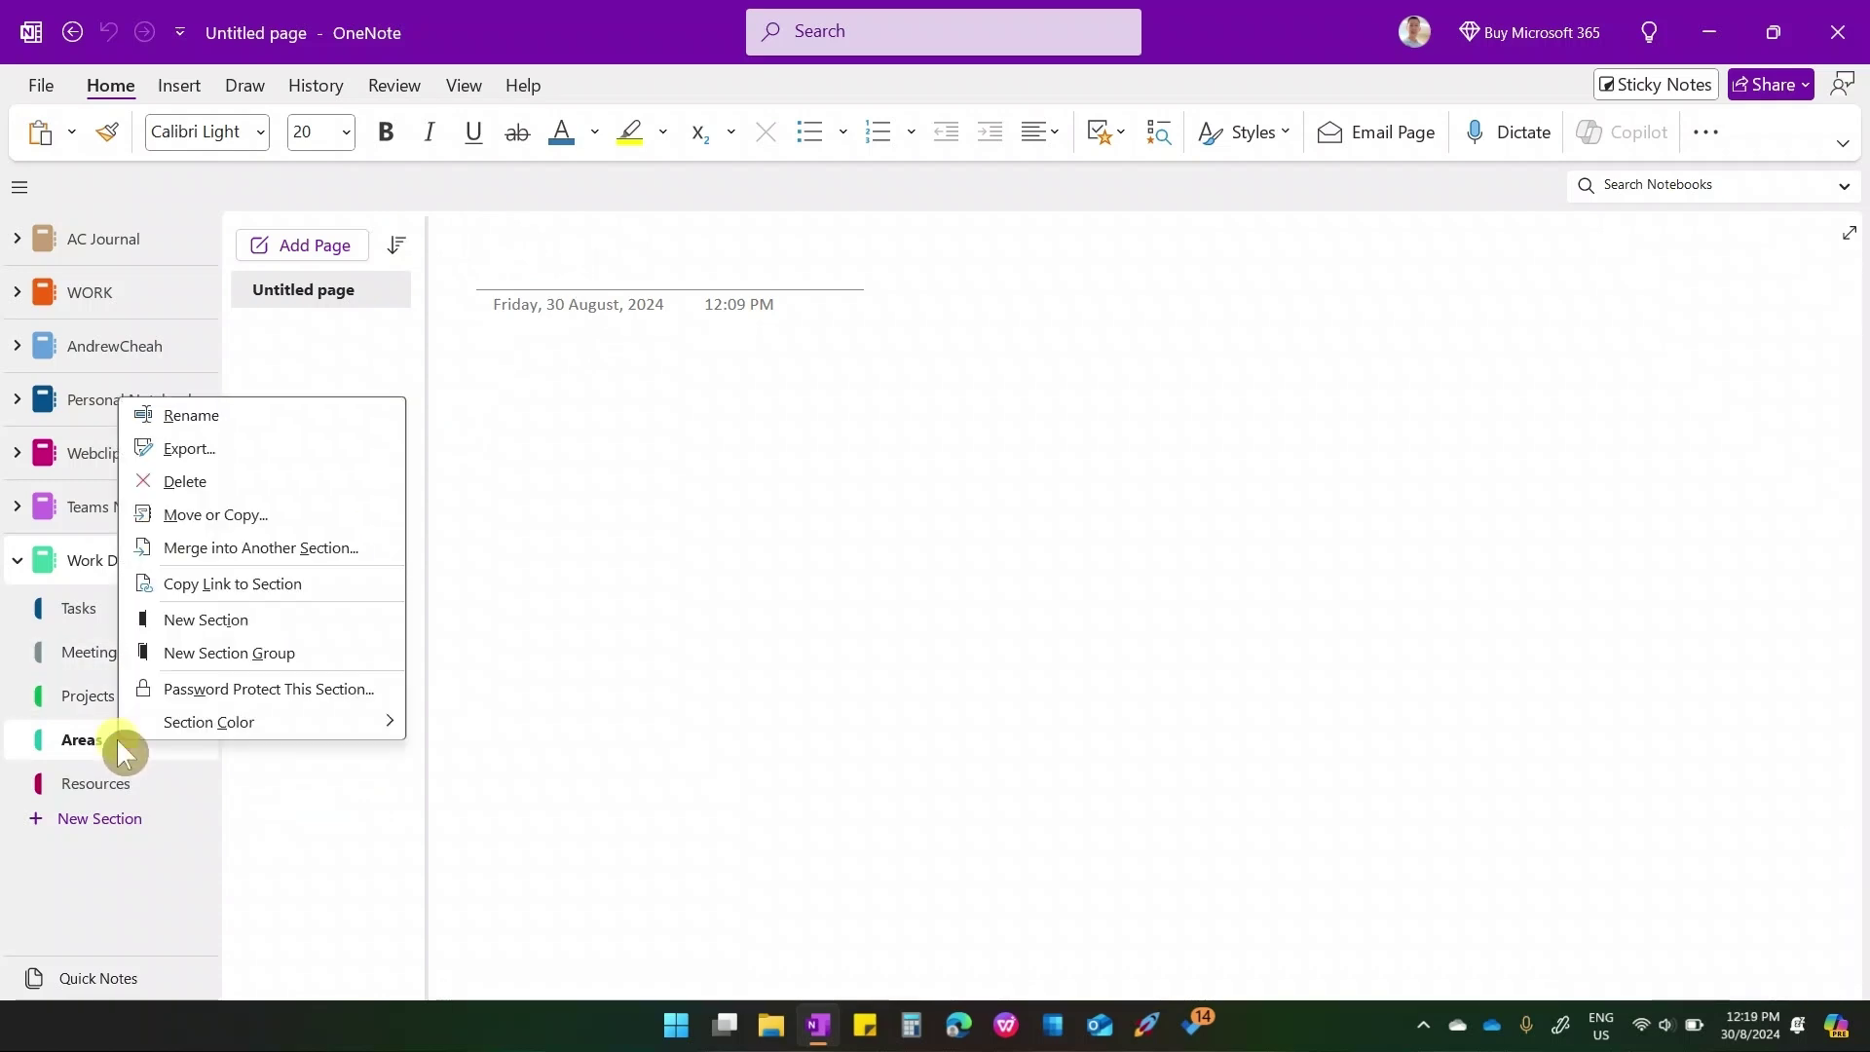
pyautogui.click(212, 411)
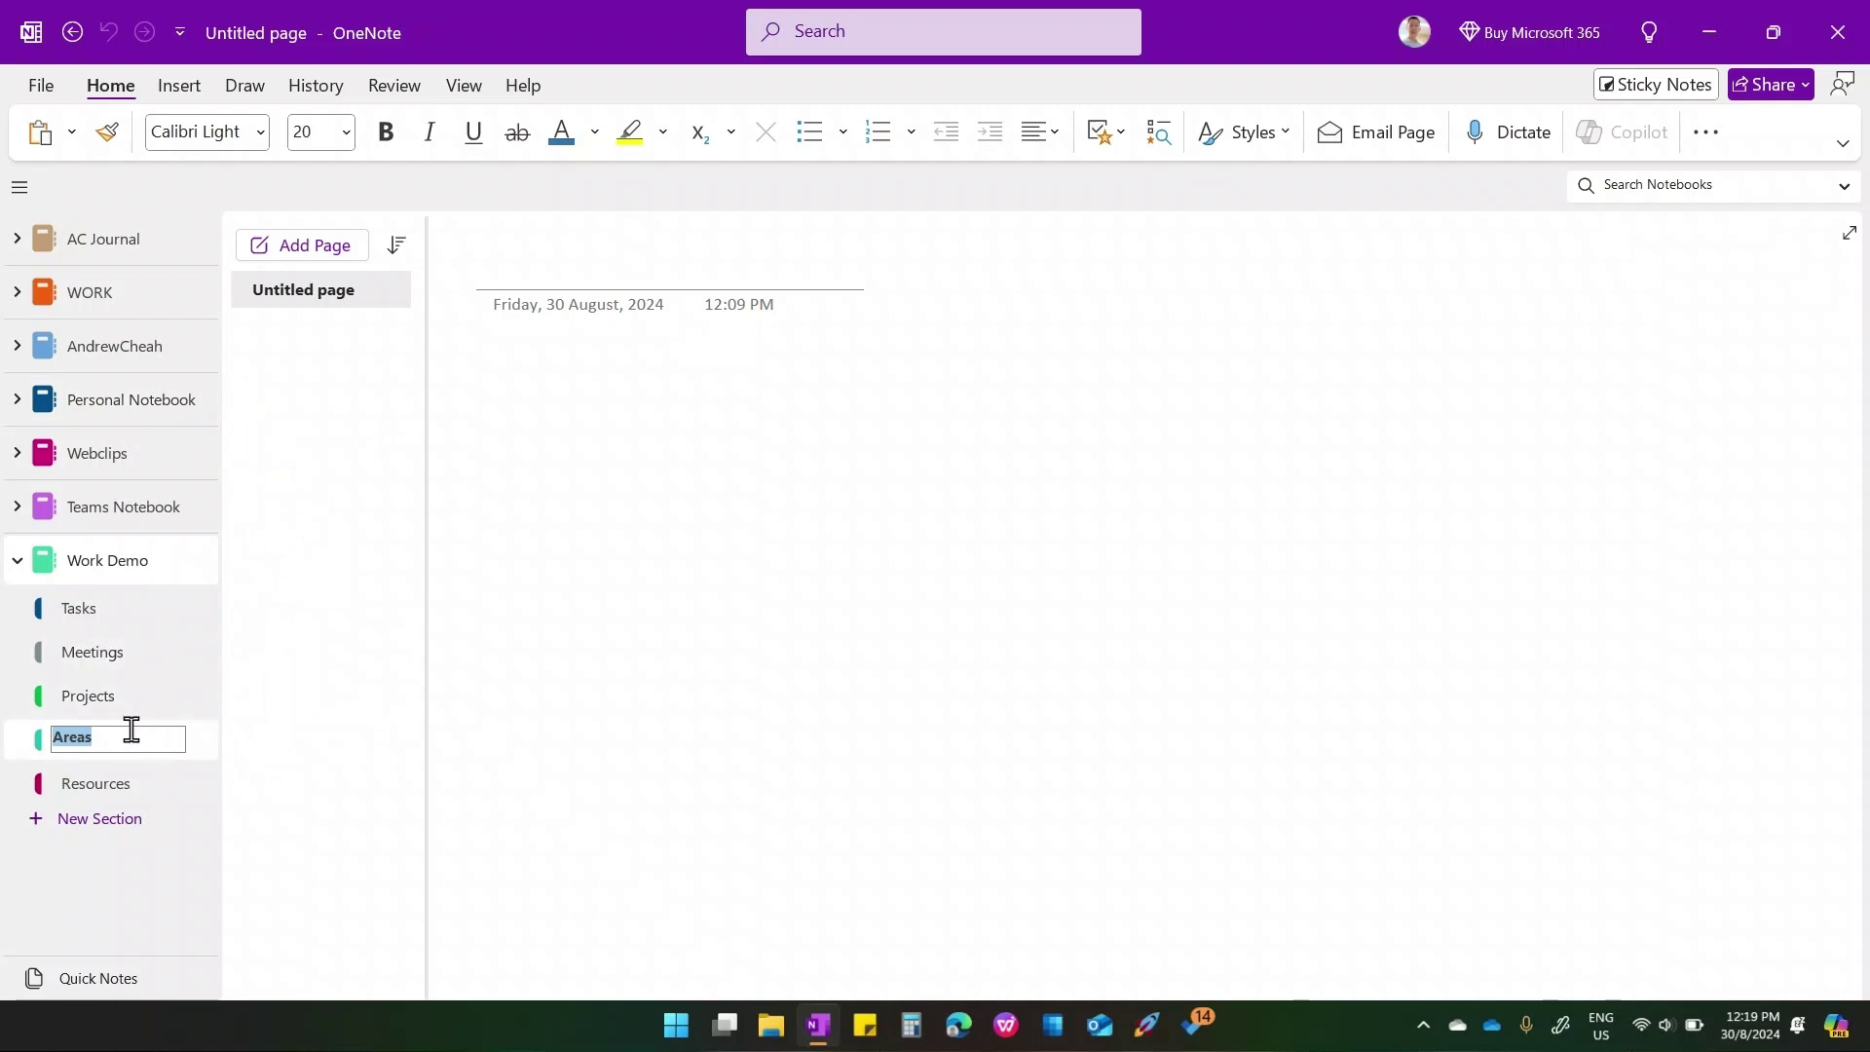
pyautogui.click(130, 737)
pyautogui.write('- SCM')
pyautogui.press('Return')
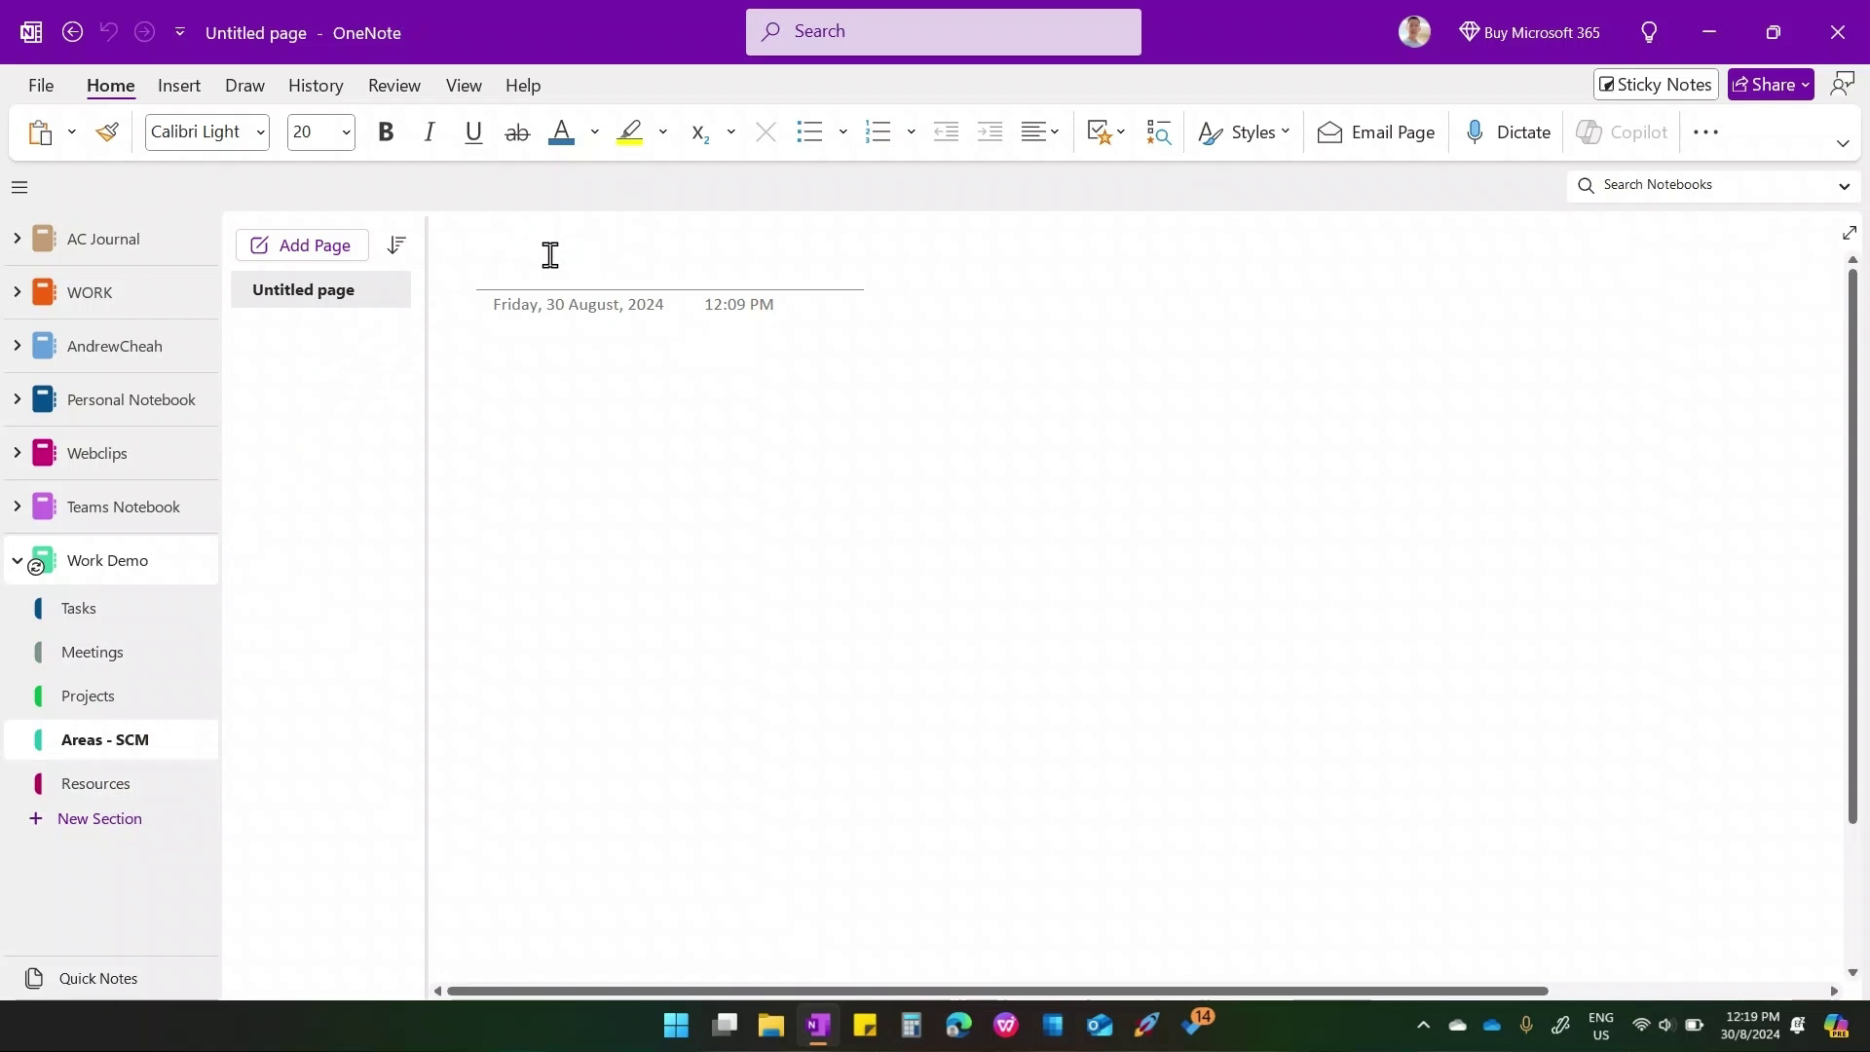
# - Title the Areas - SCM page 'Warehouse Expansion', leaving the section menu unused
pyautogui.write('Warehouse')
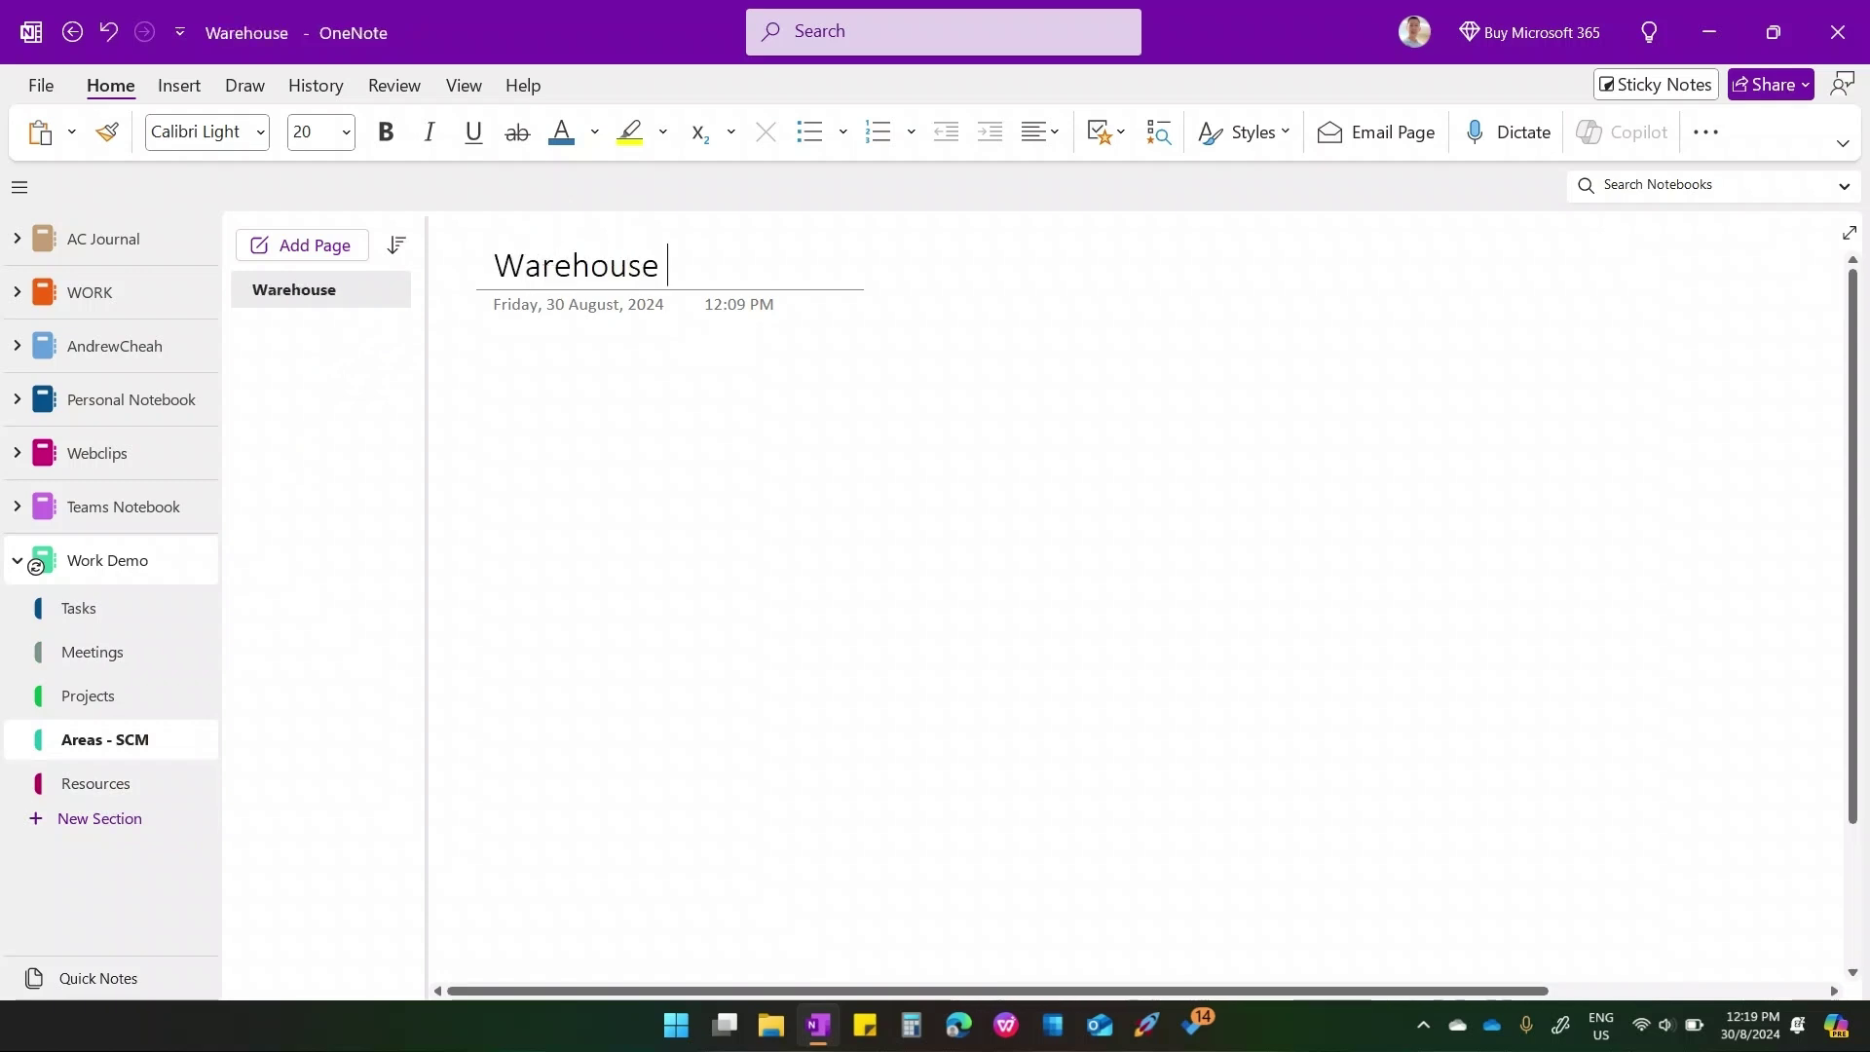
pyautogui.write(' Expan')
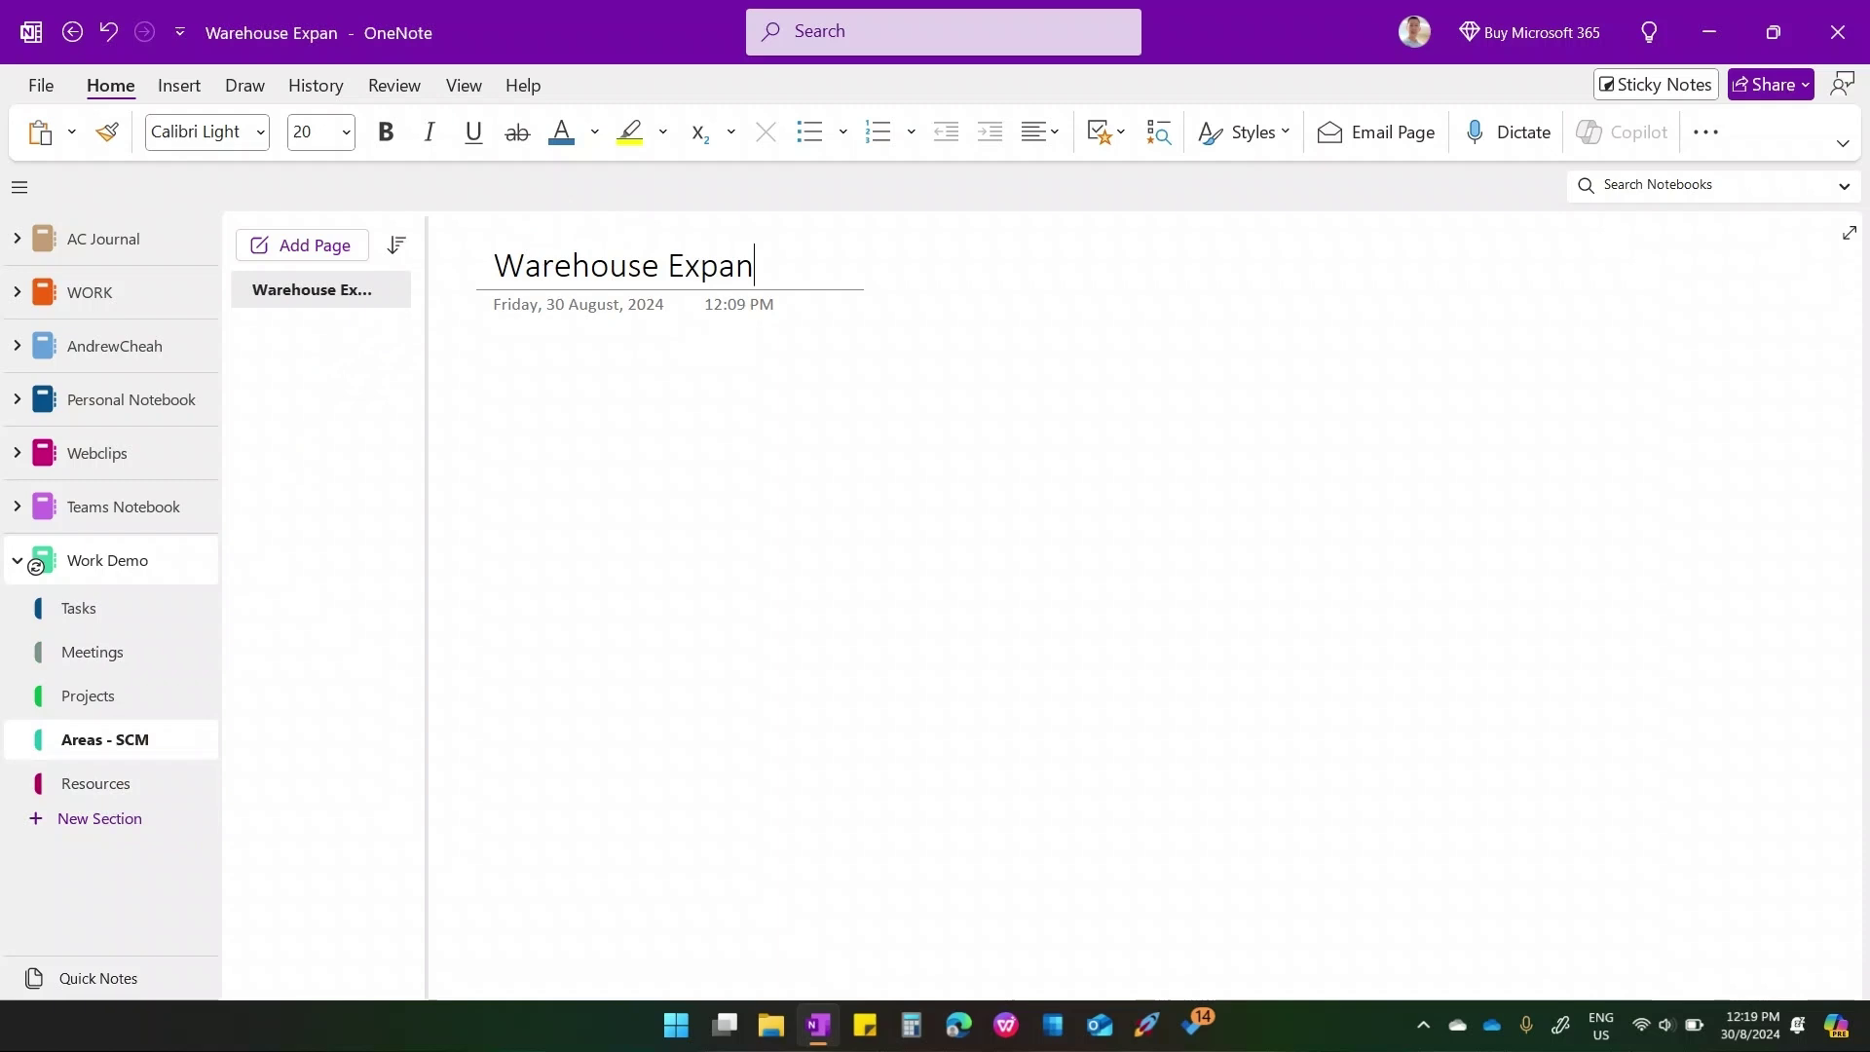
pyautogui.write('sion')
pyautogui.press('Return')
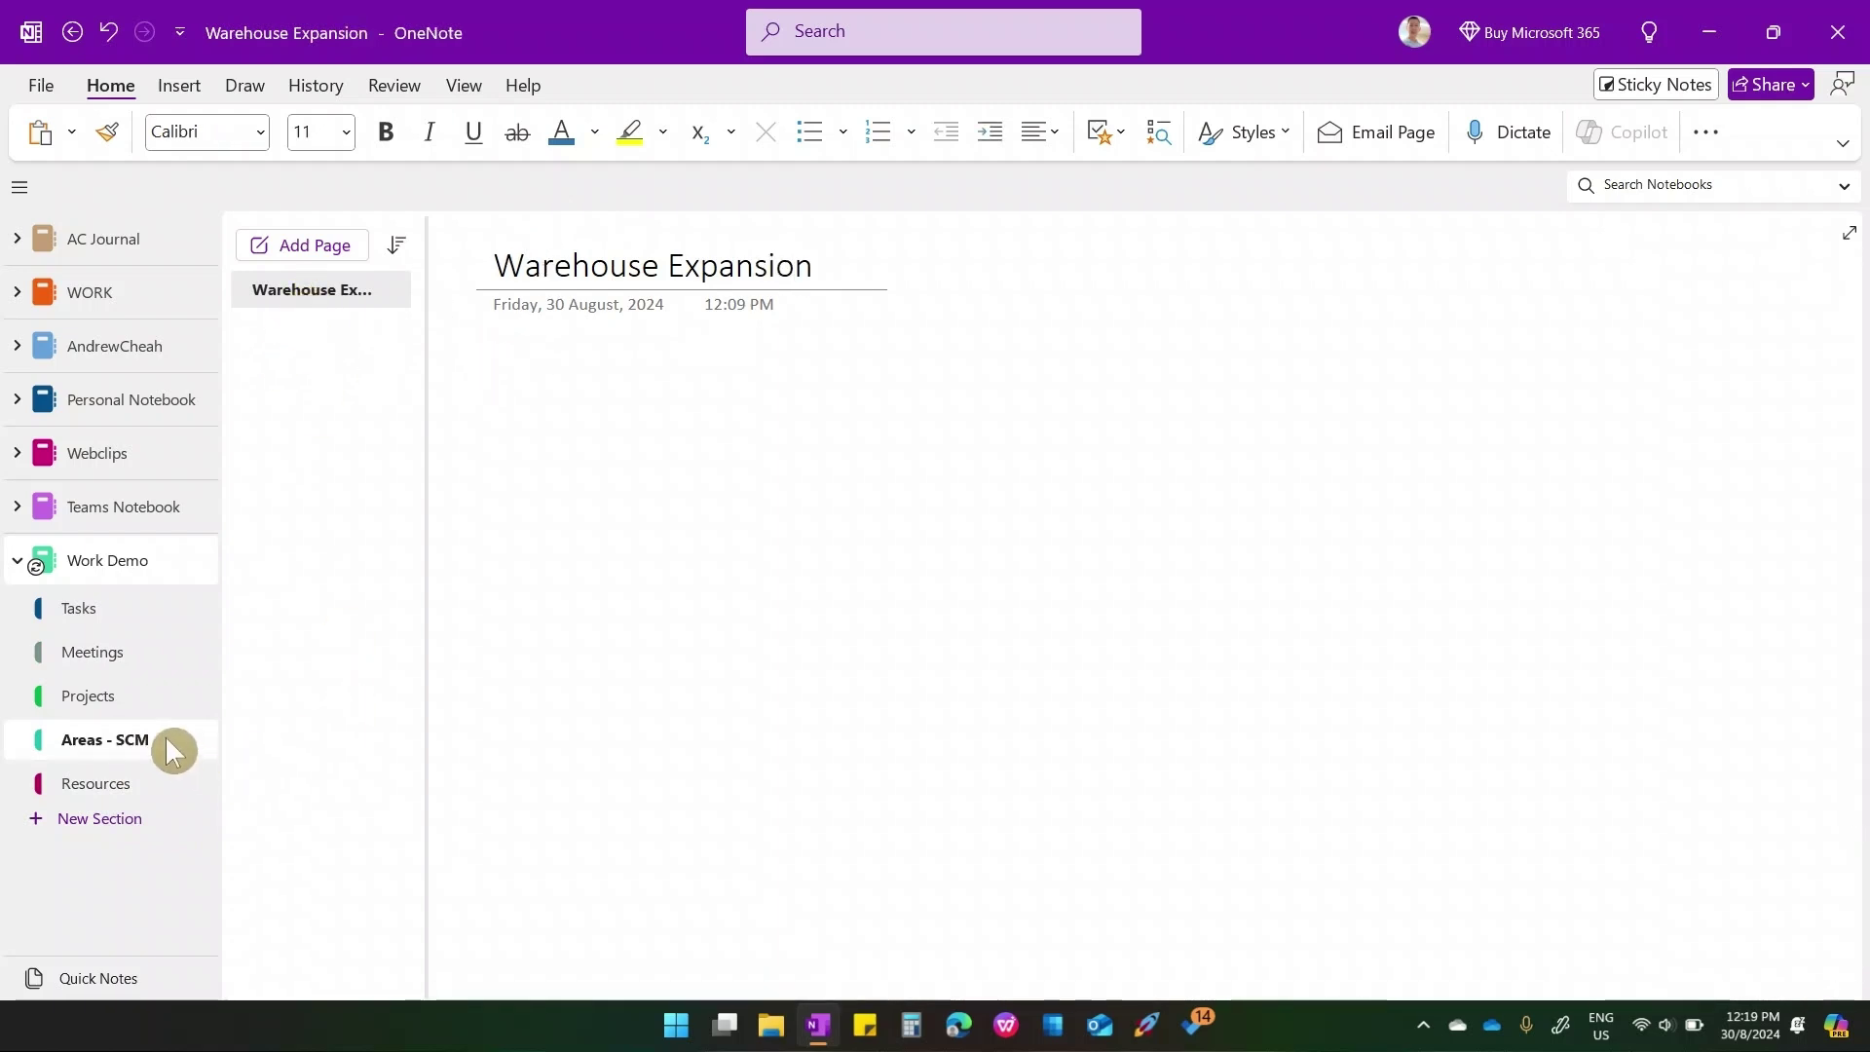
pyautogui.rightClick(133, 743)
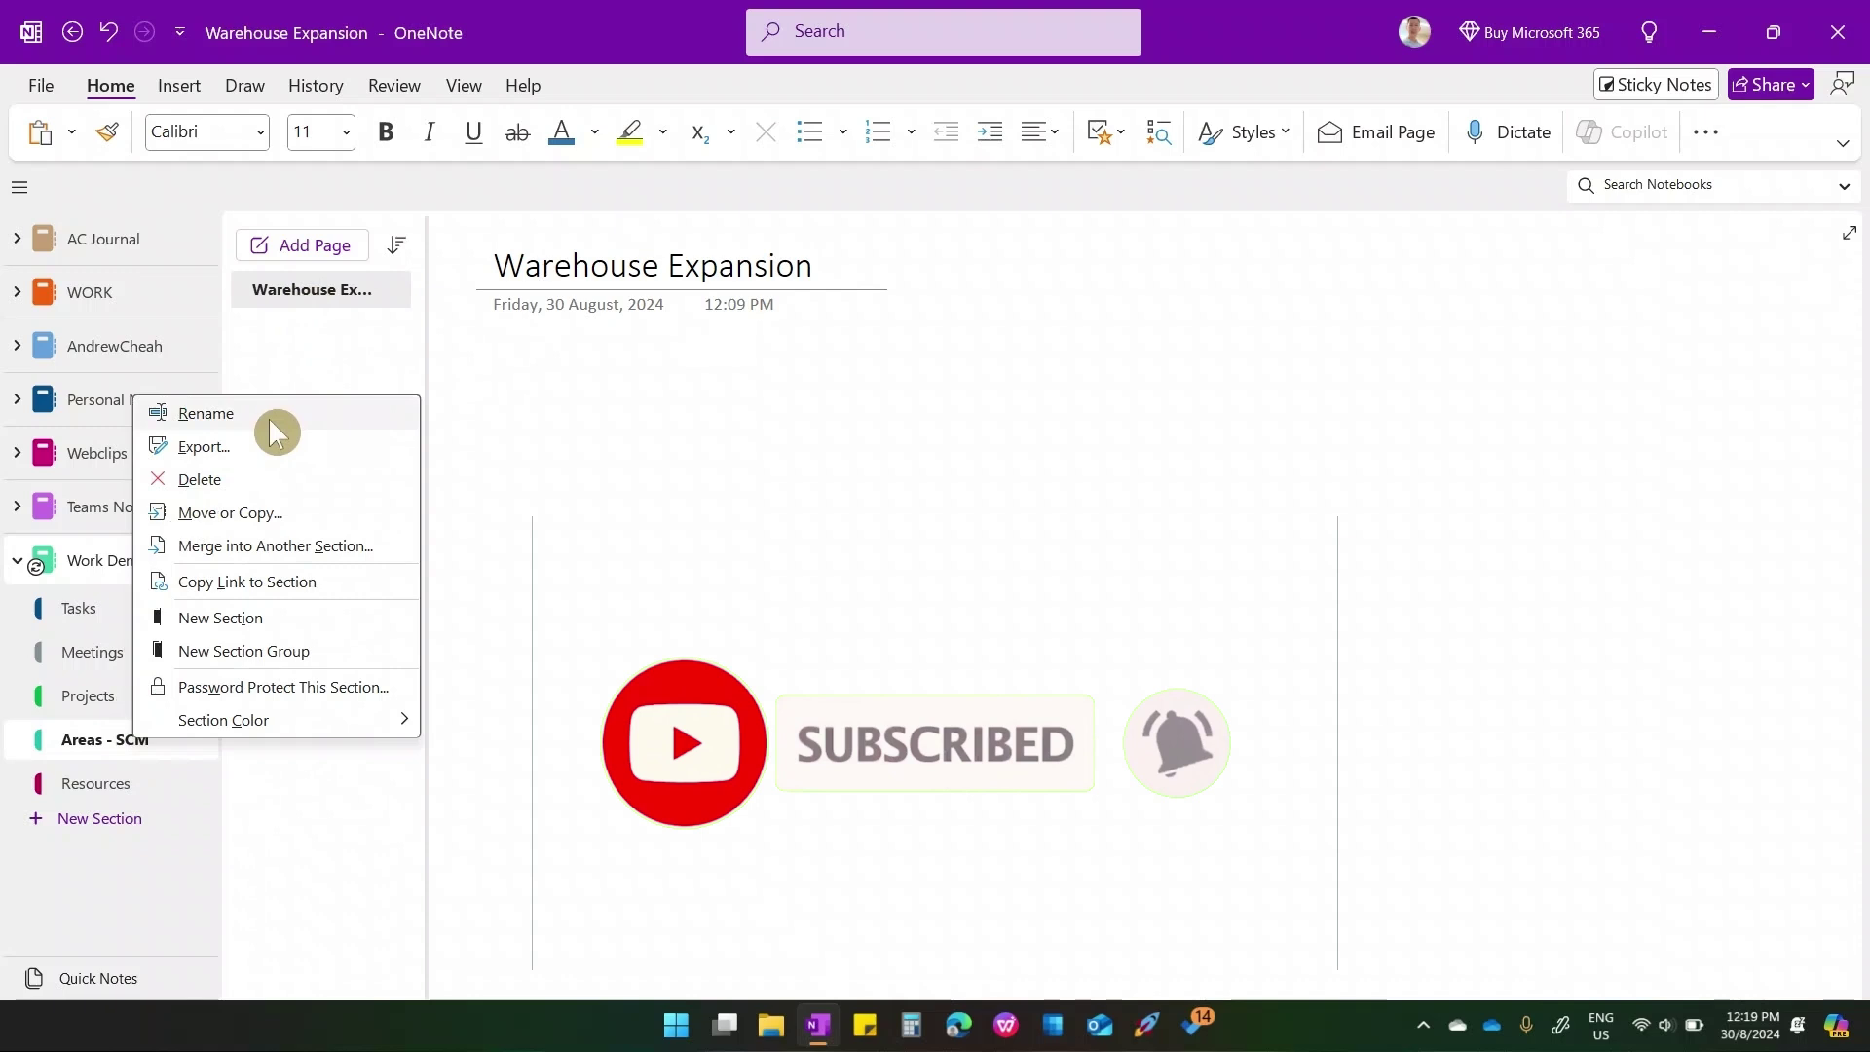
pyautogui.click(521, 659)
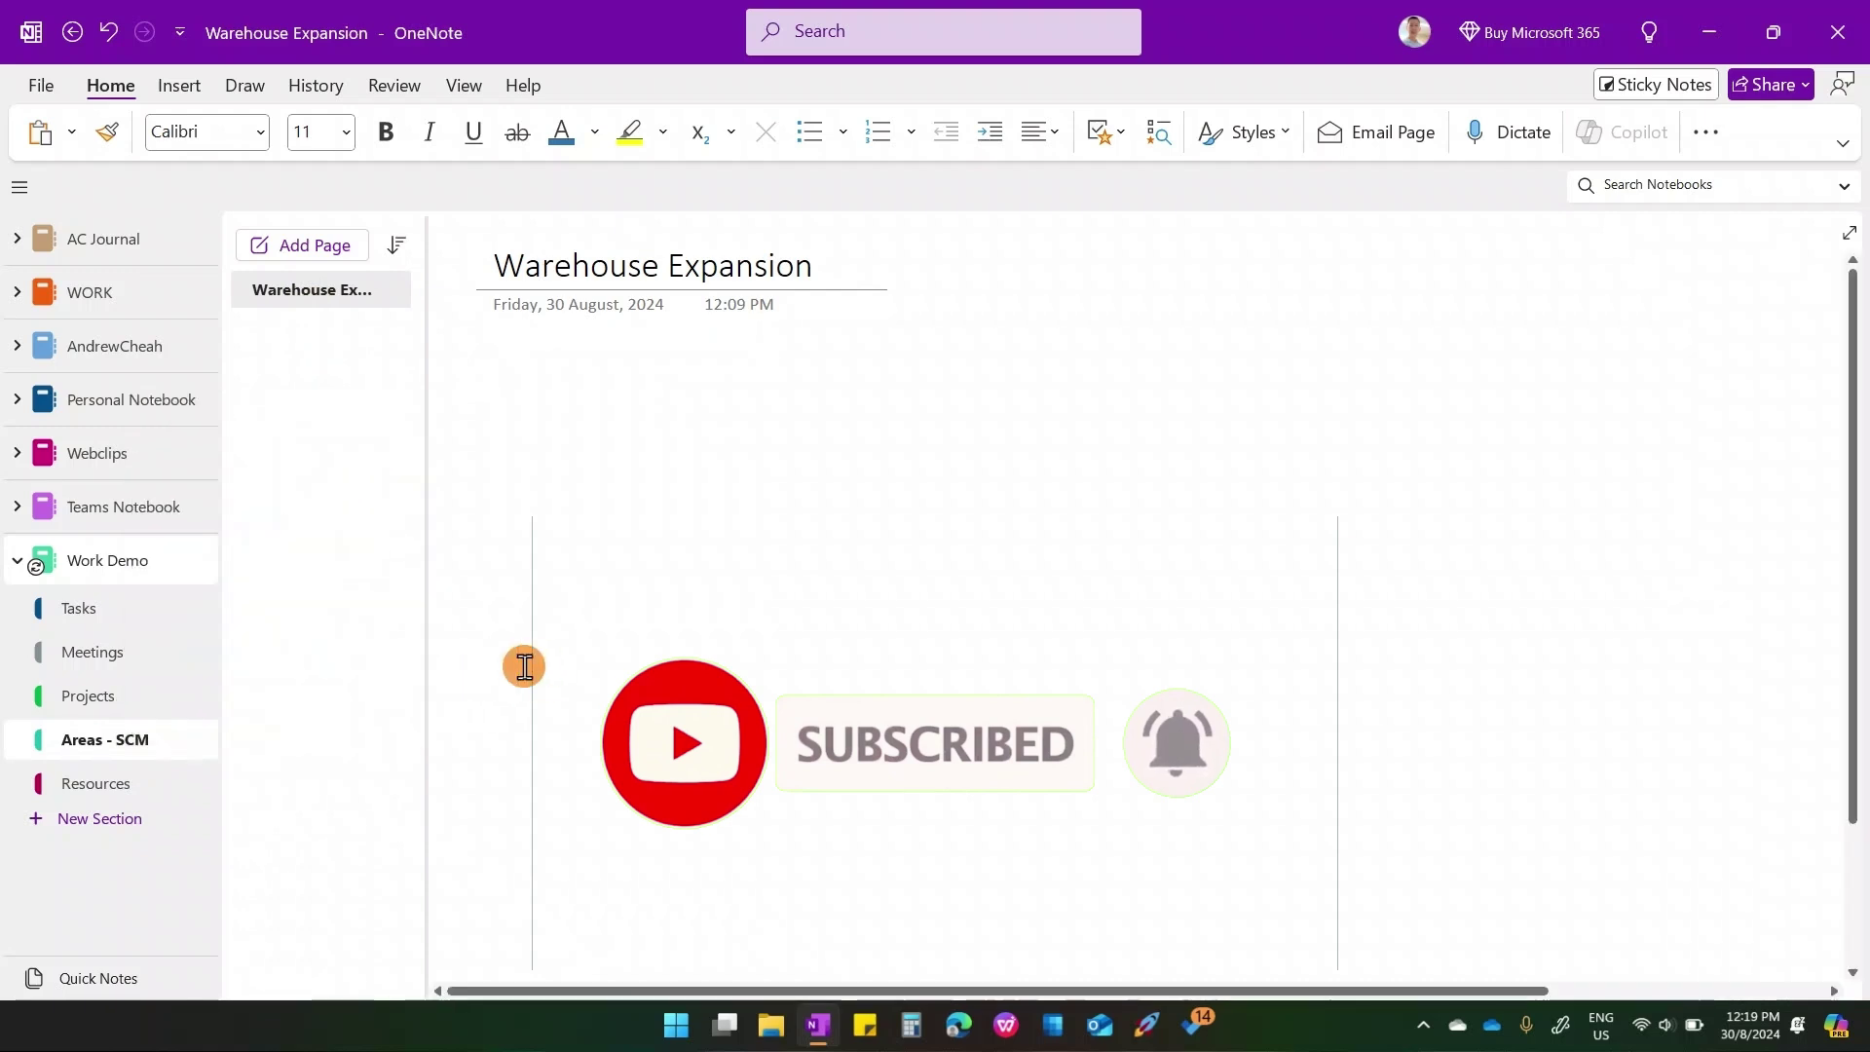
# - Add New Section 1, rename it 'Warehouse', and go back to Areas - SCM
pyautogui.click(93, 820)
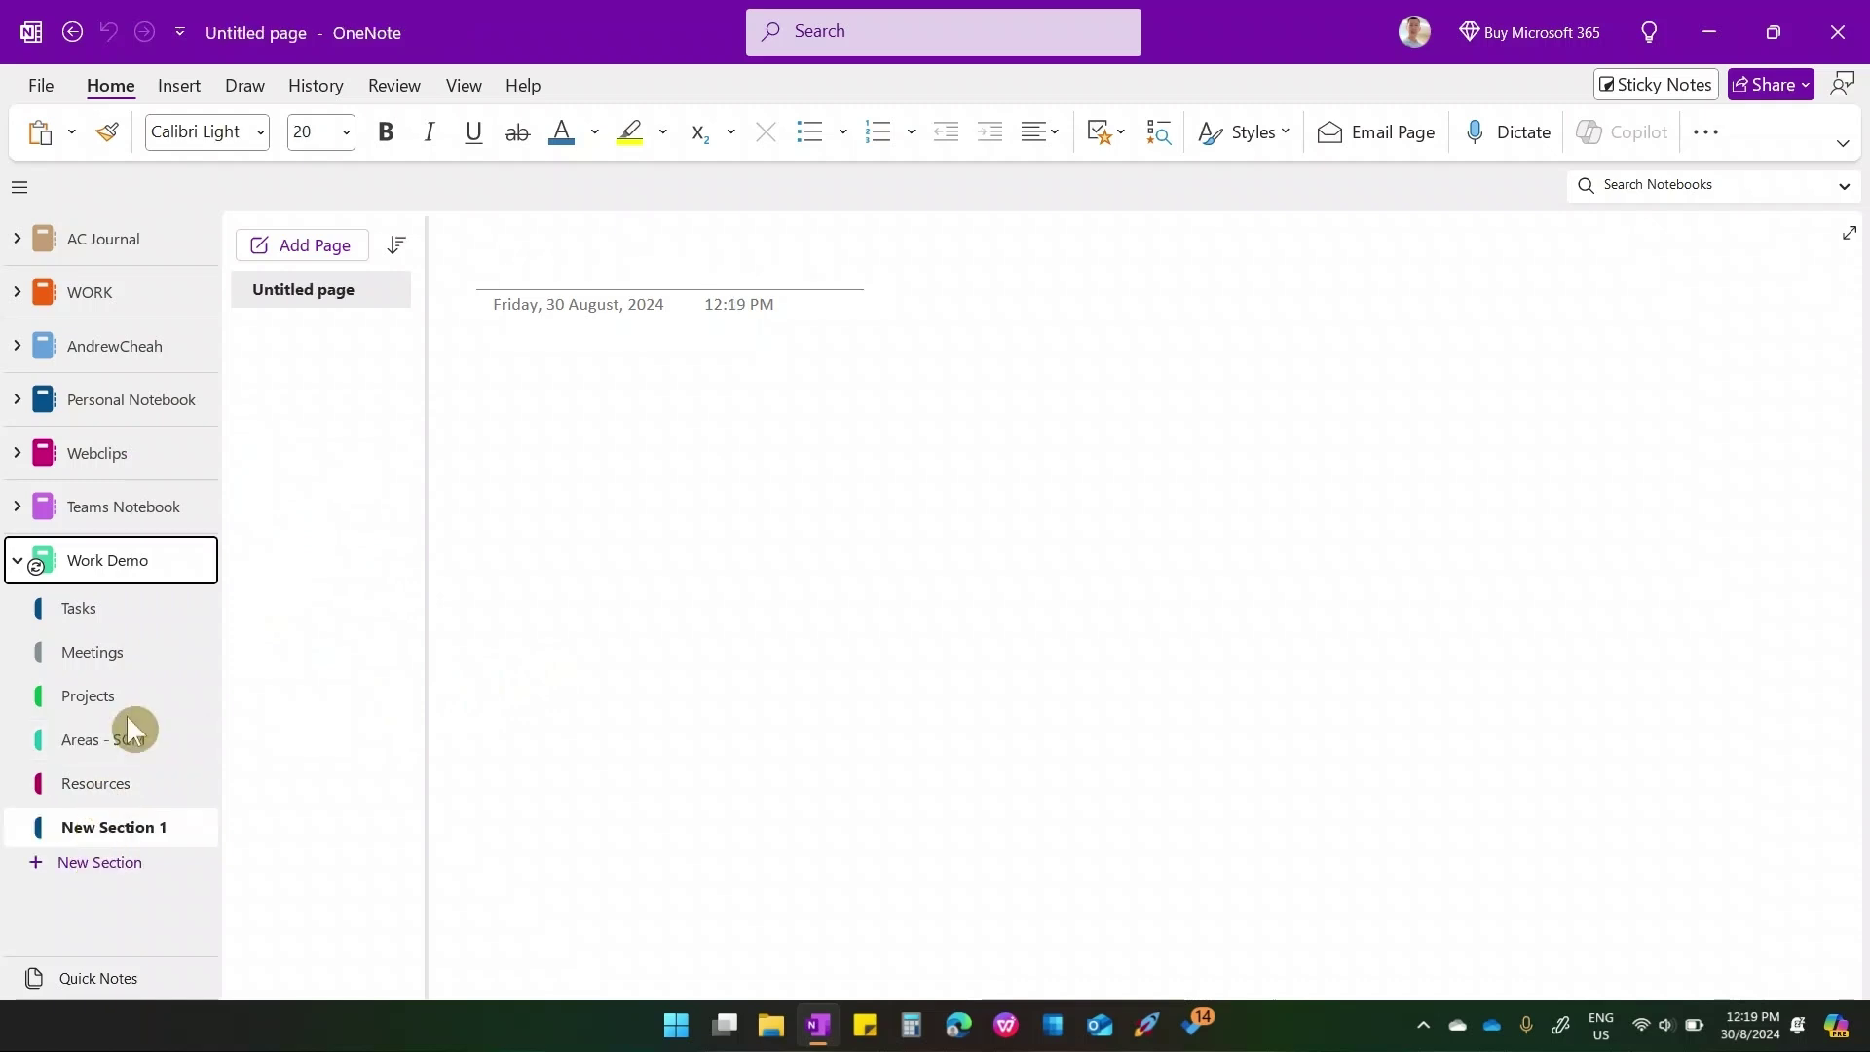
pyautogui.click(136, 830)
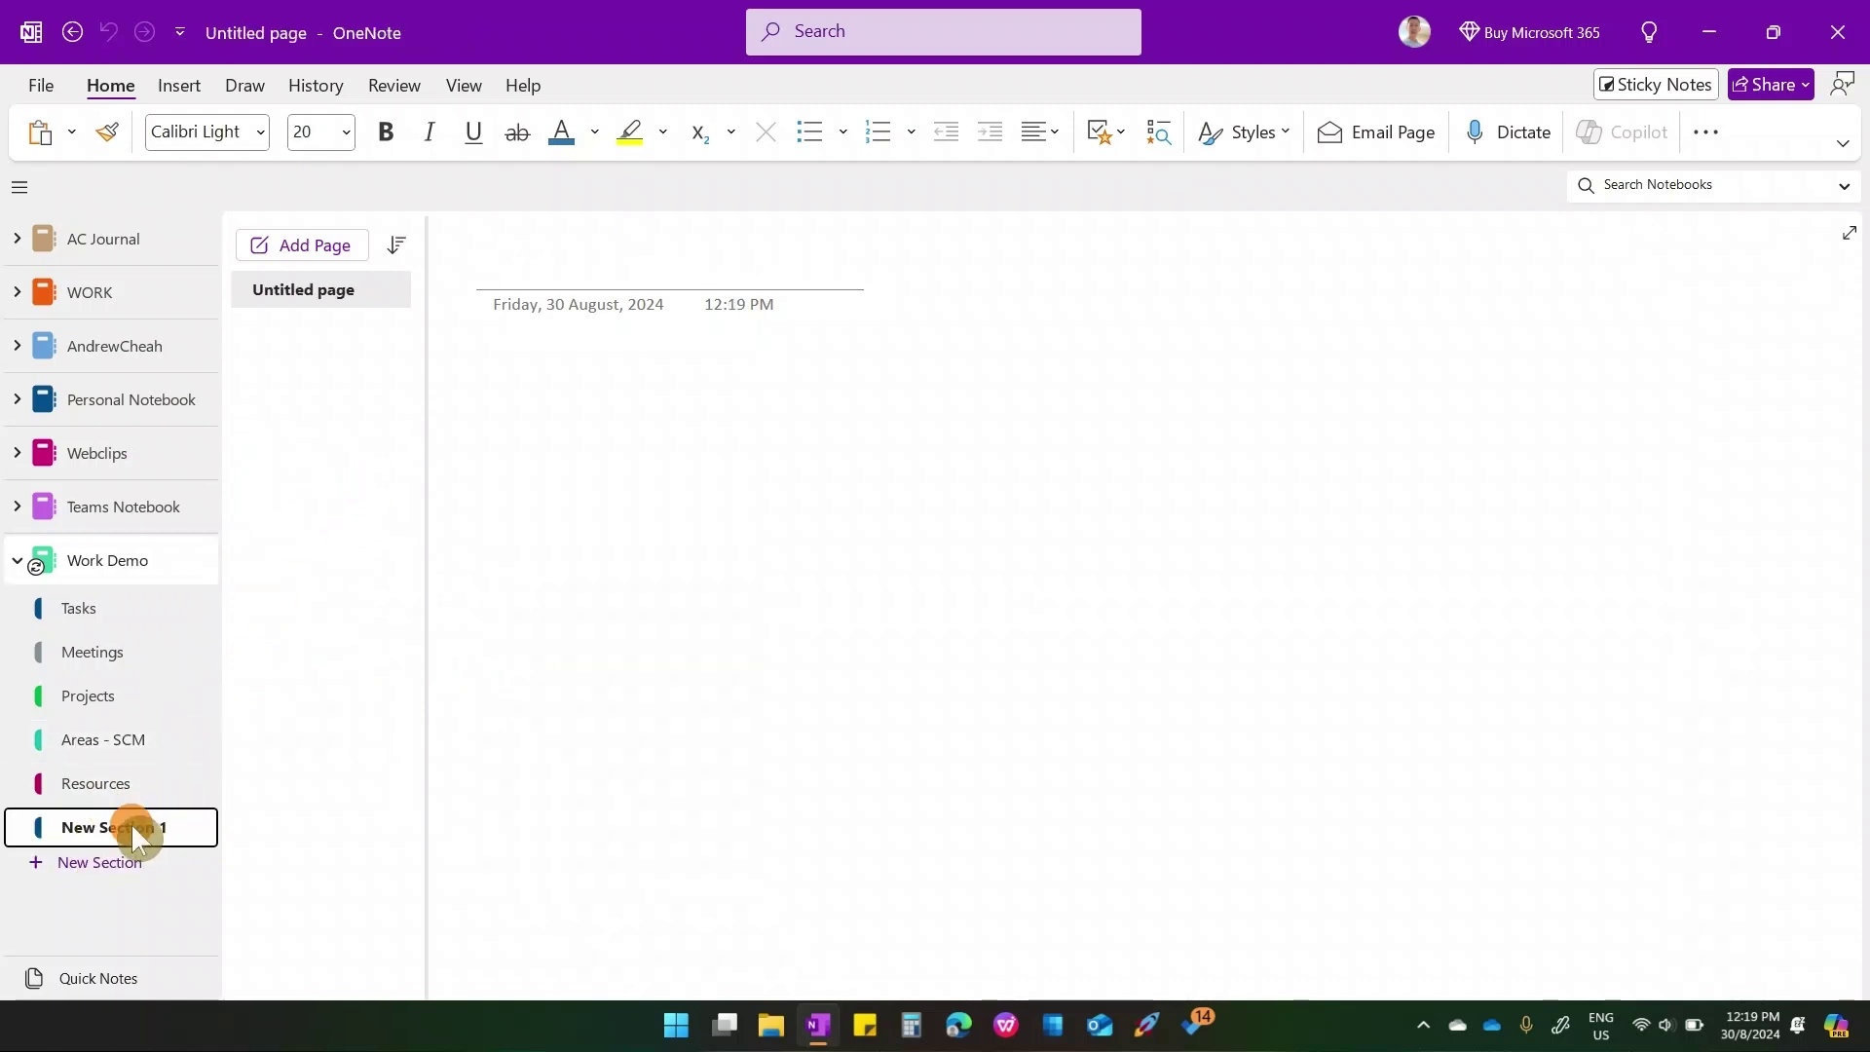
pyautogui.doubleClick(132, 828)
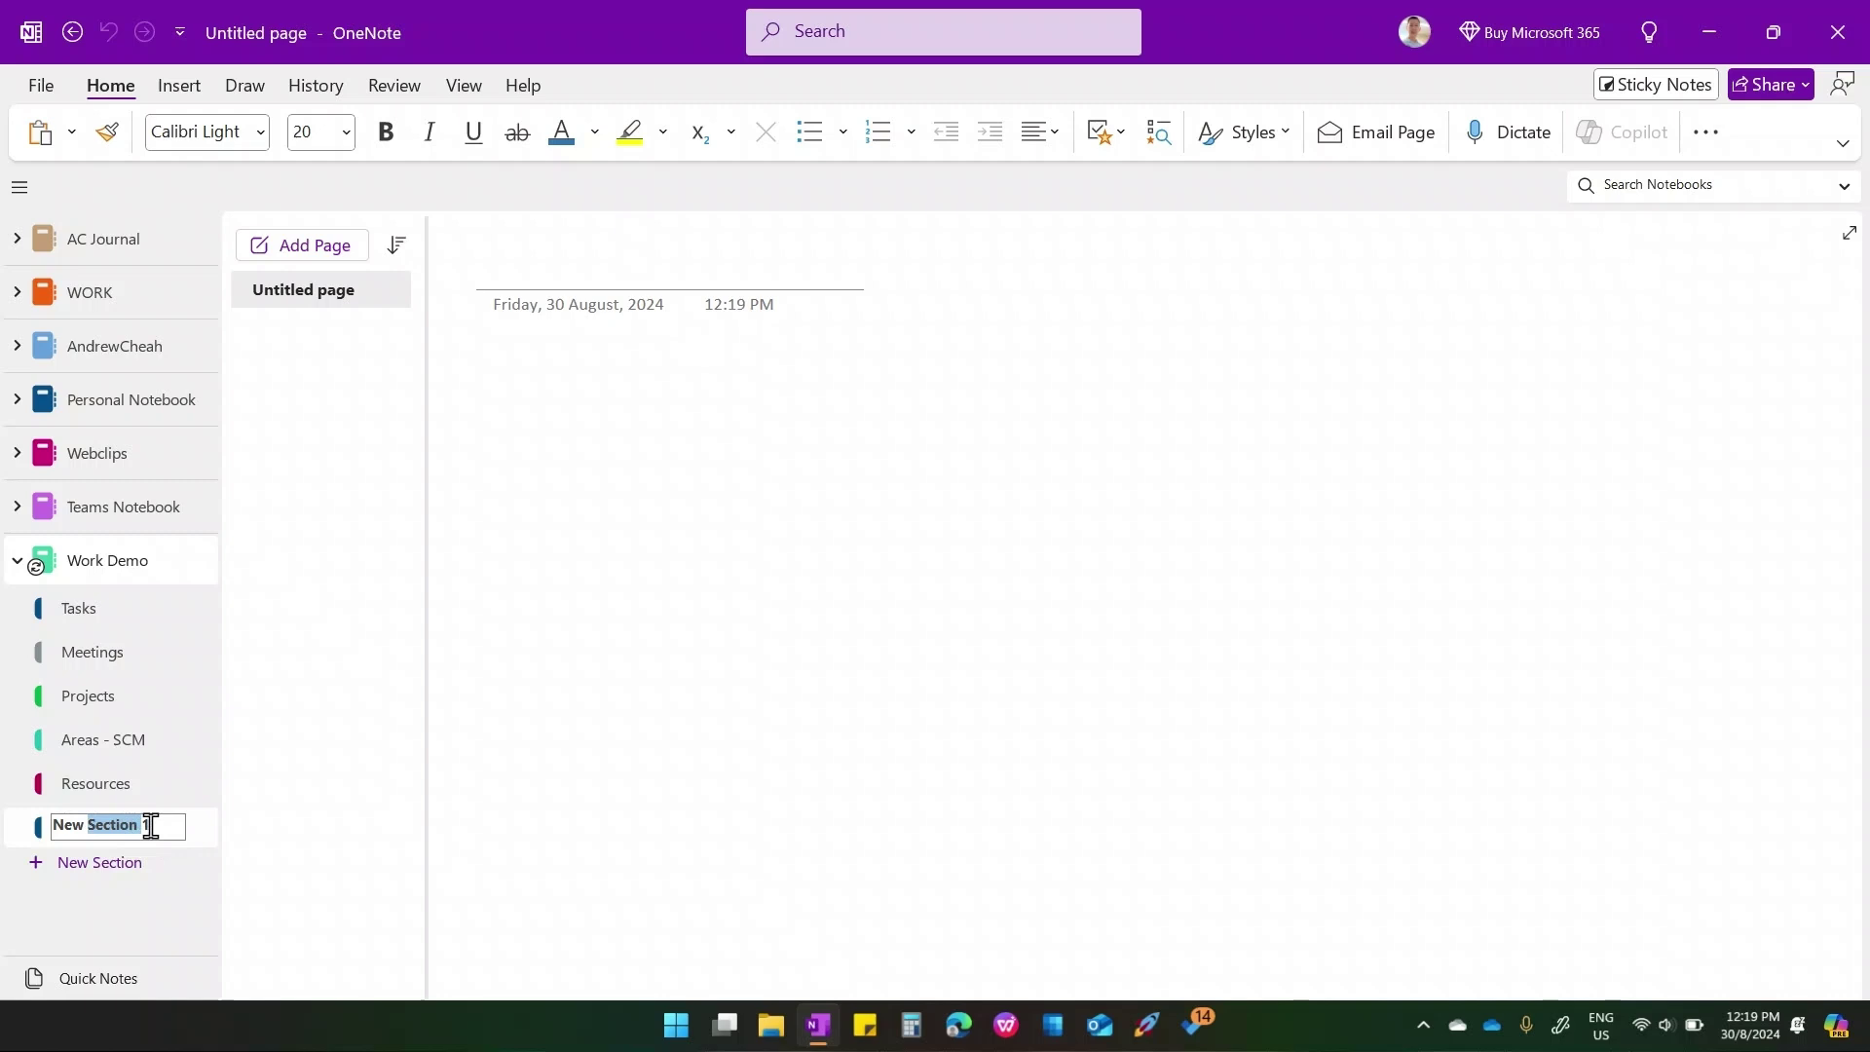
pyautogui.click(160, 826)
pyautogui.click(542, 760)
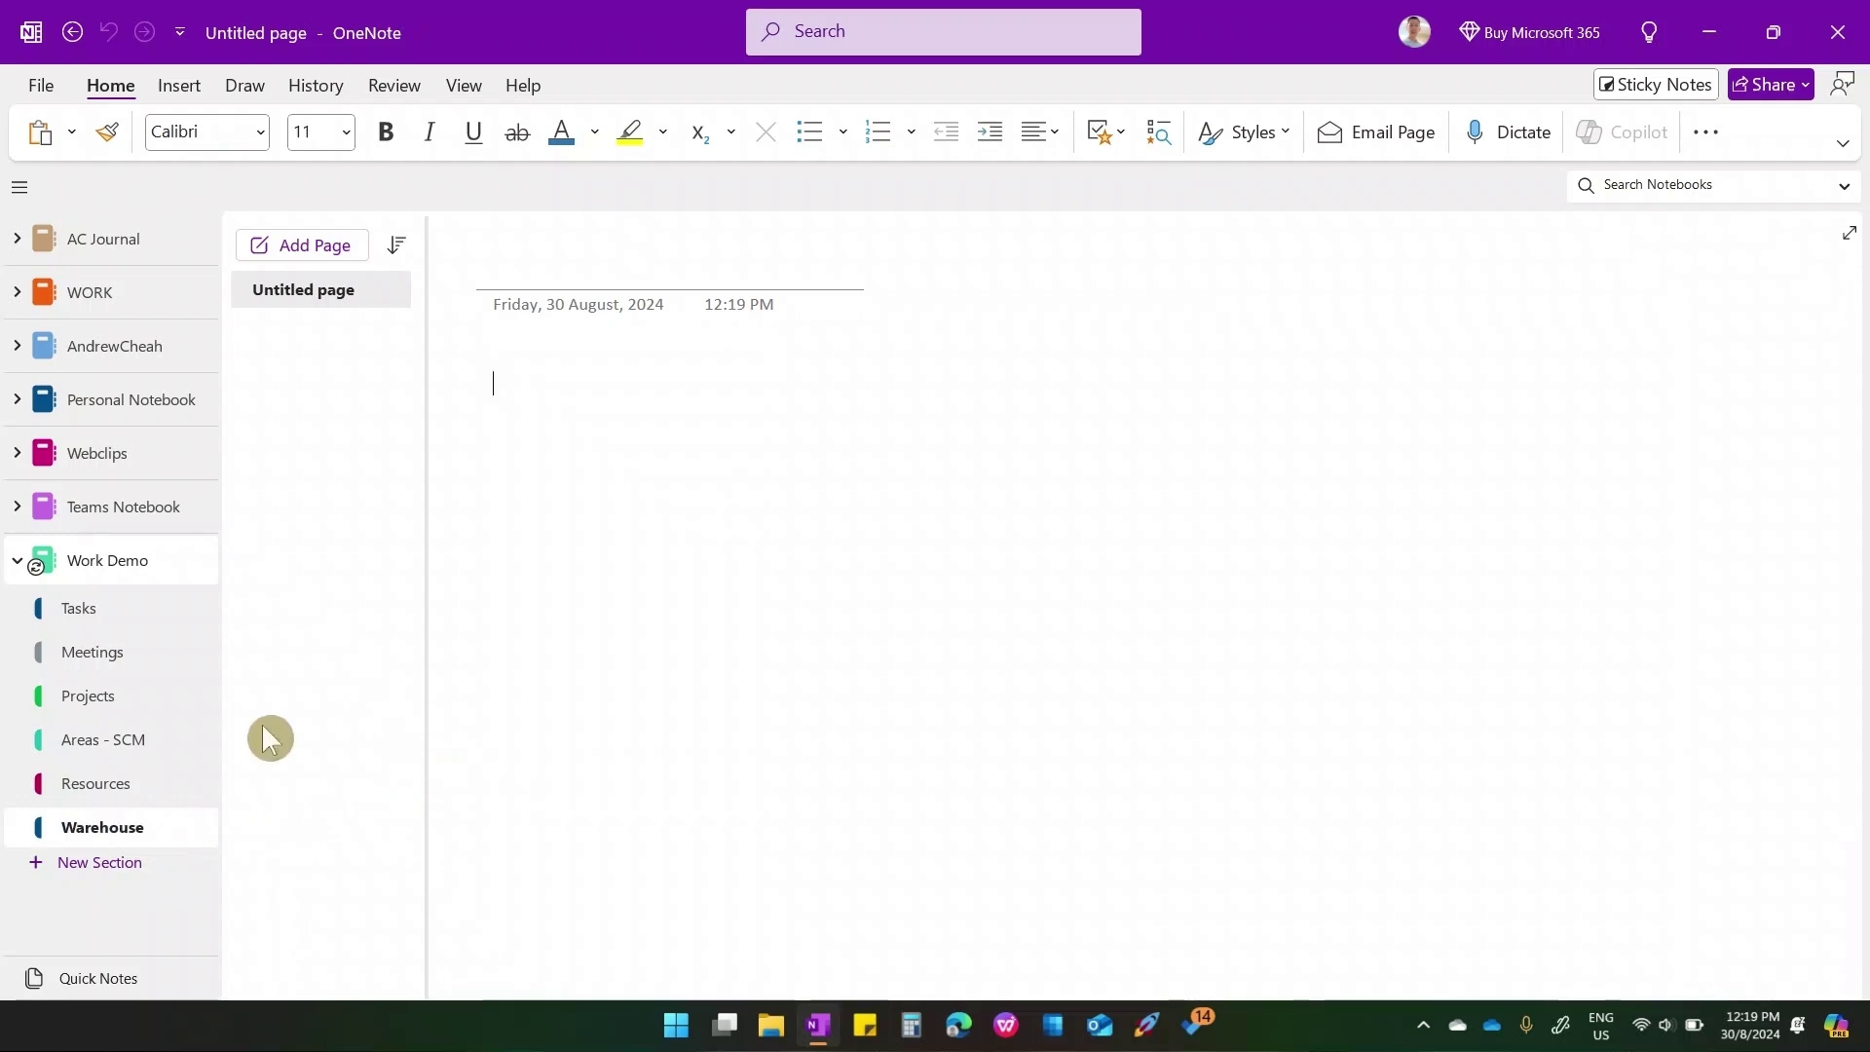
pyautogui.click(135, 742)
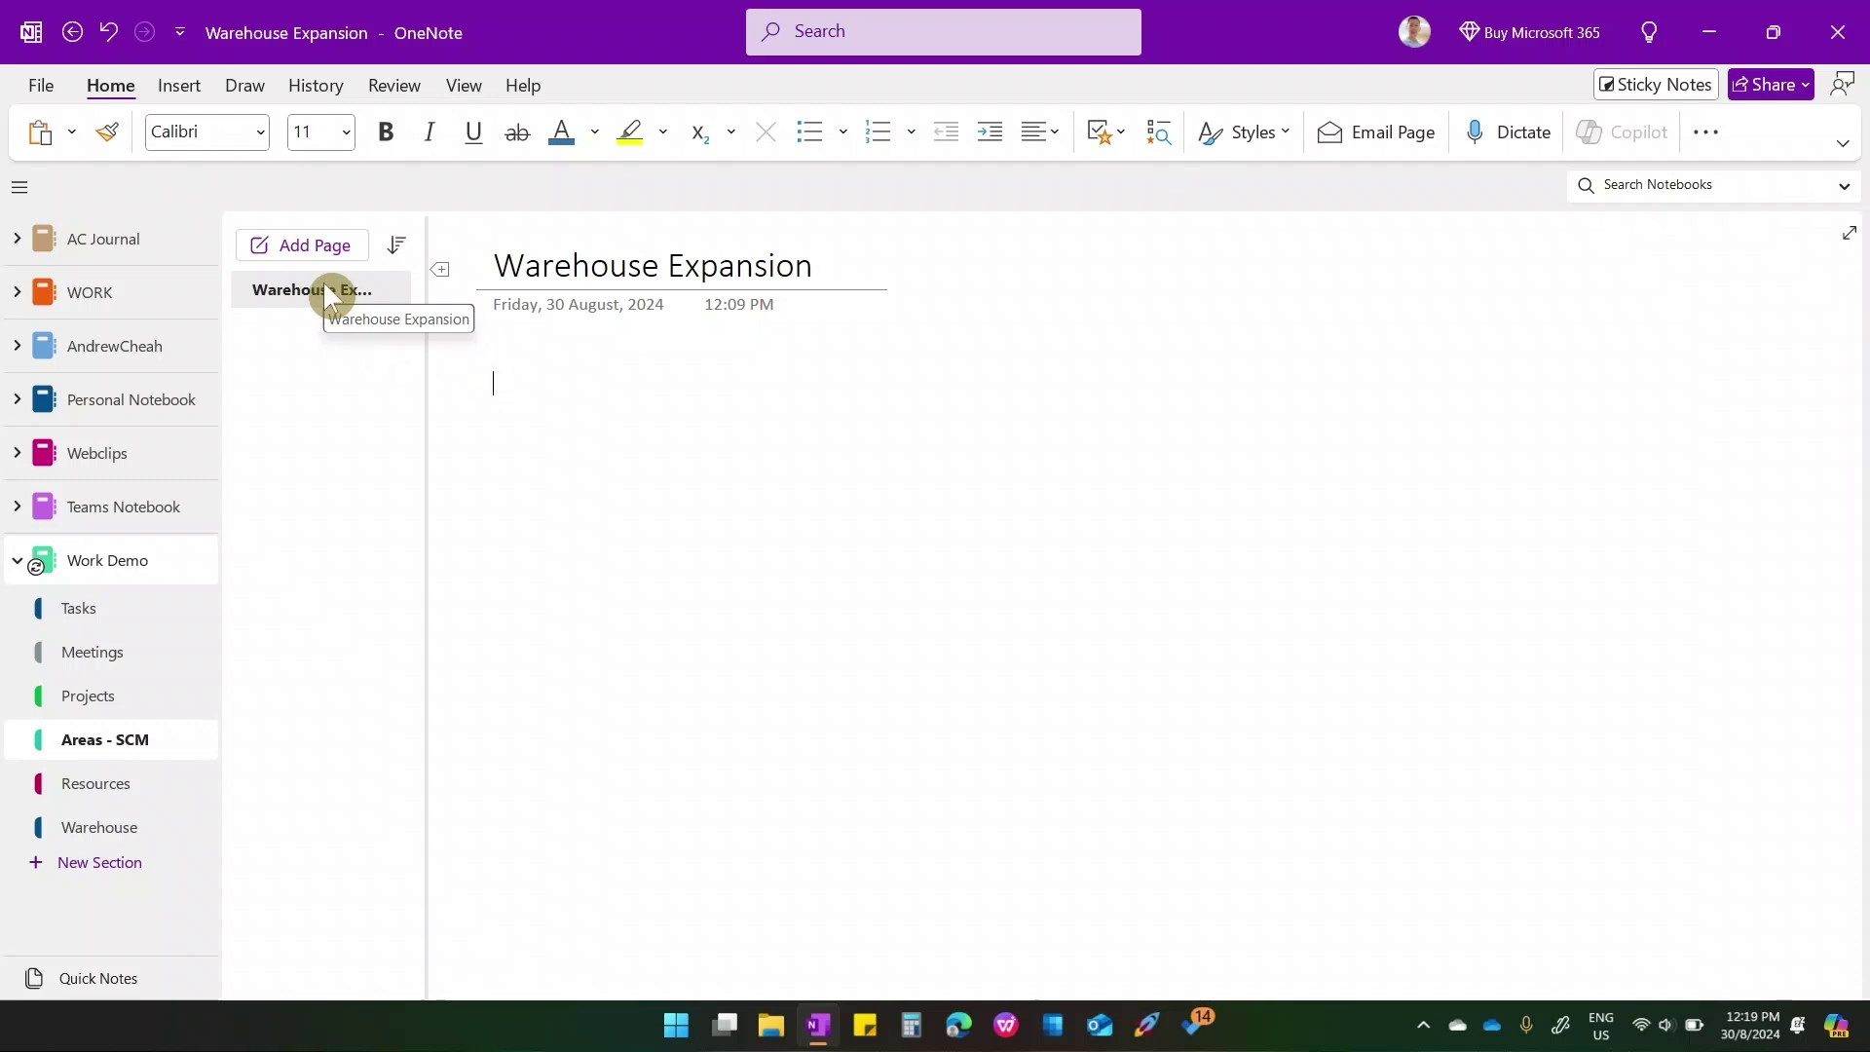
# - Draw a wavy ink line under the title, then move the Warehouse Expansion page into Warehouse
pyautogui.moveTo(563, 451); pyautogui.dragTo(888, 462)
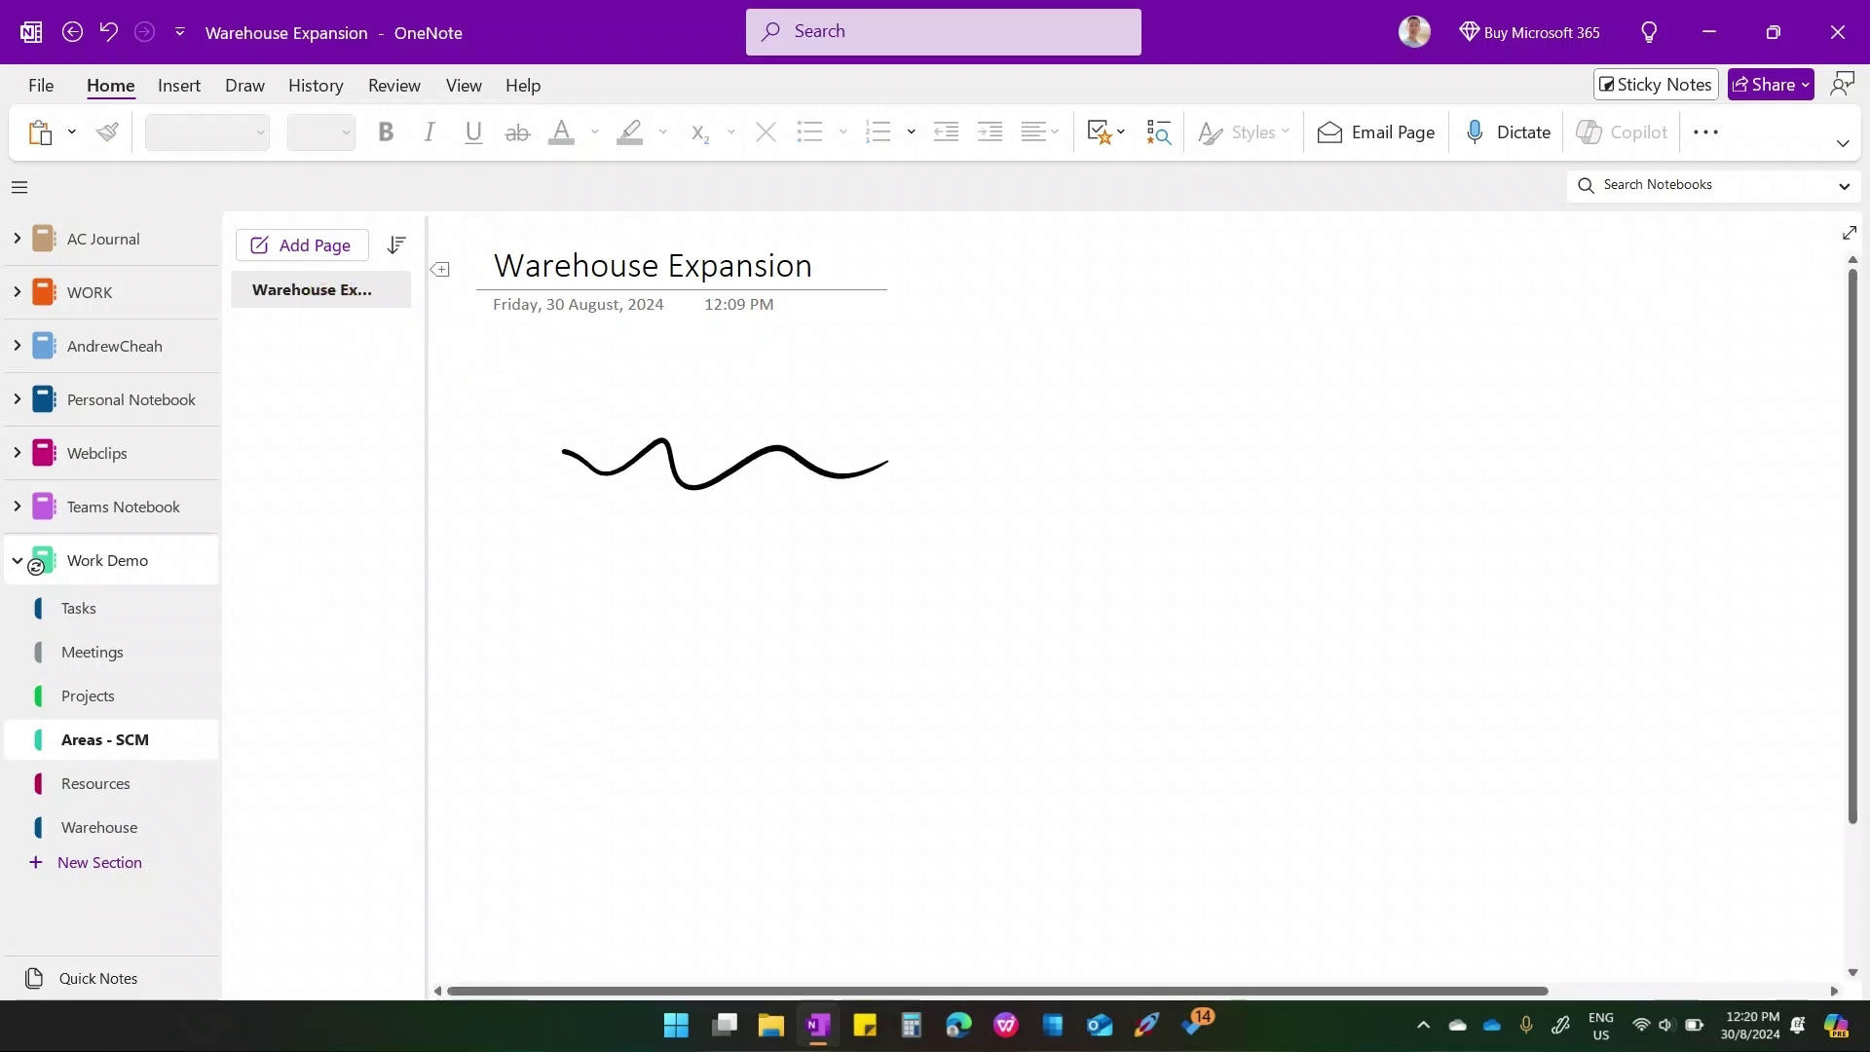
pyautogui.click(303, 284)
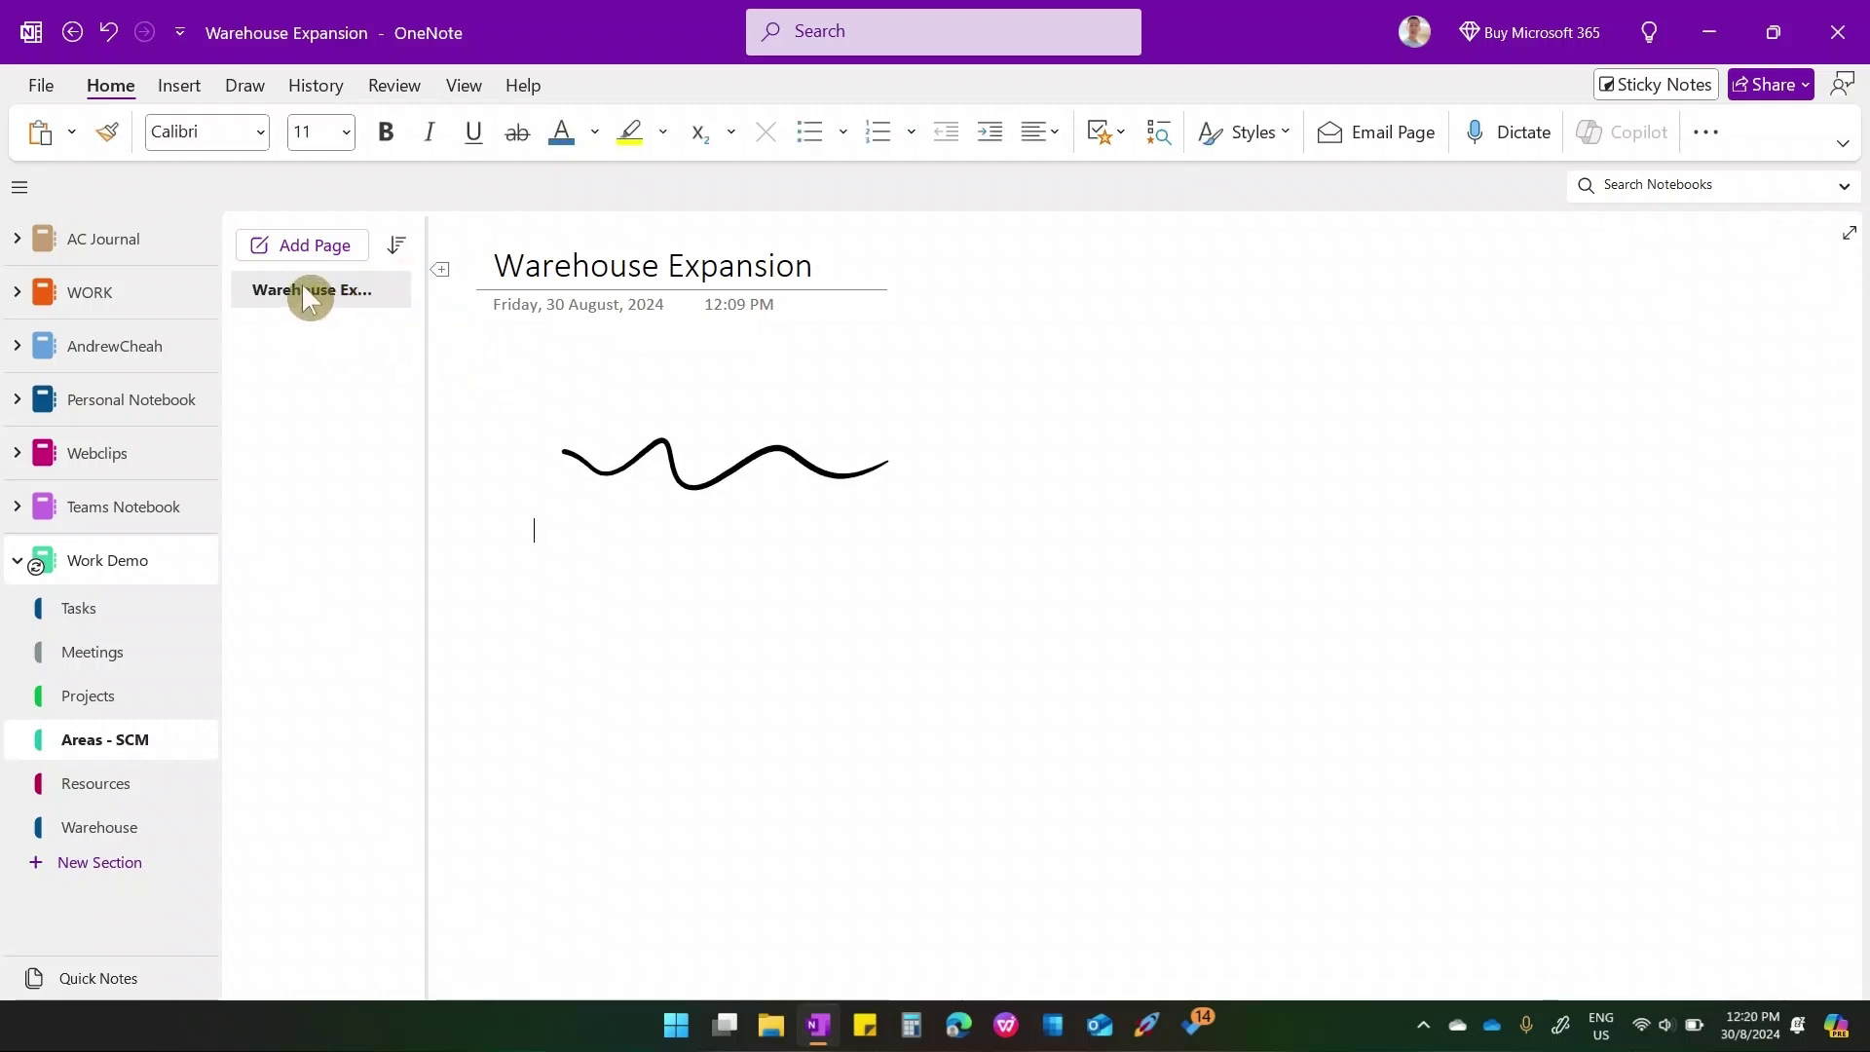
pyautogui.rightClick(304, 295)
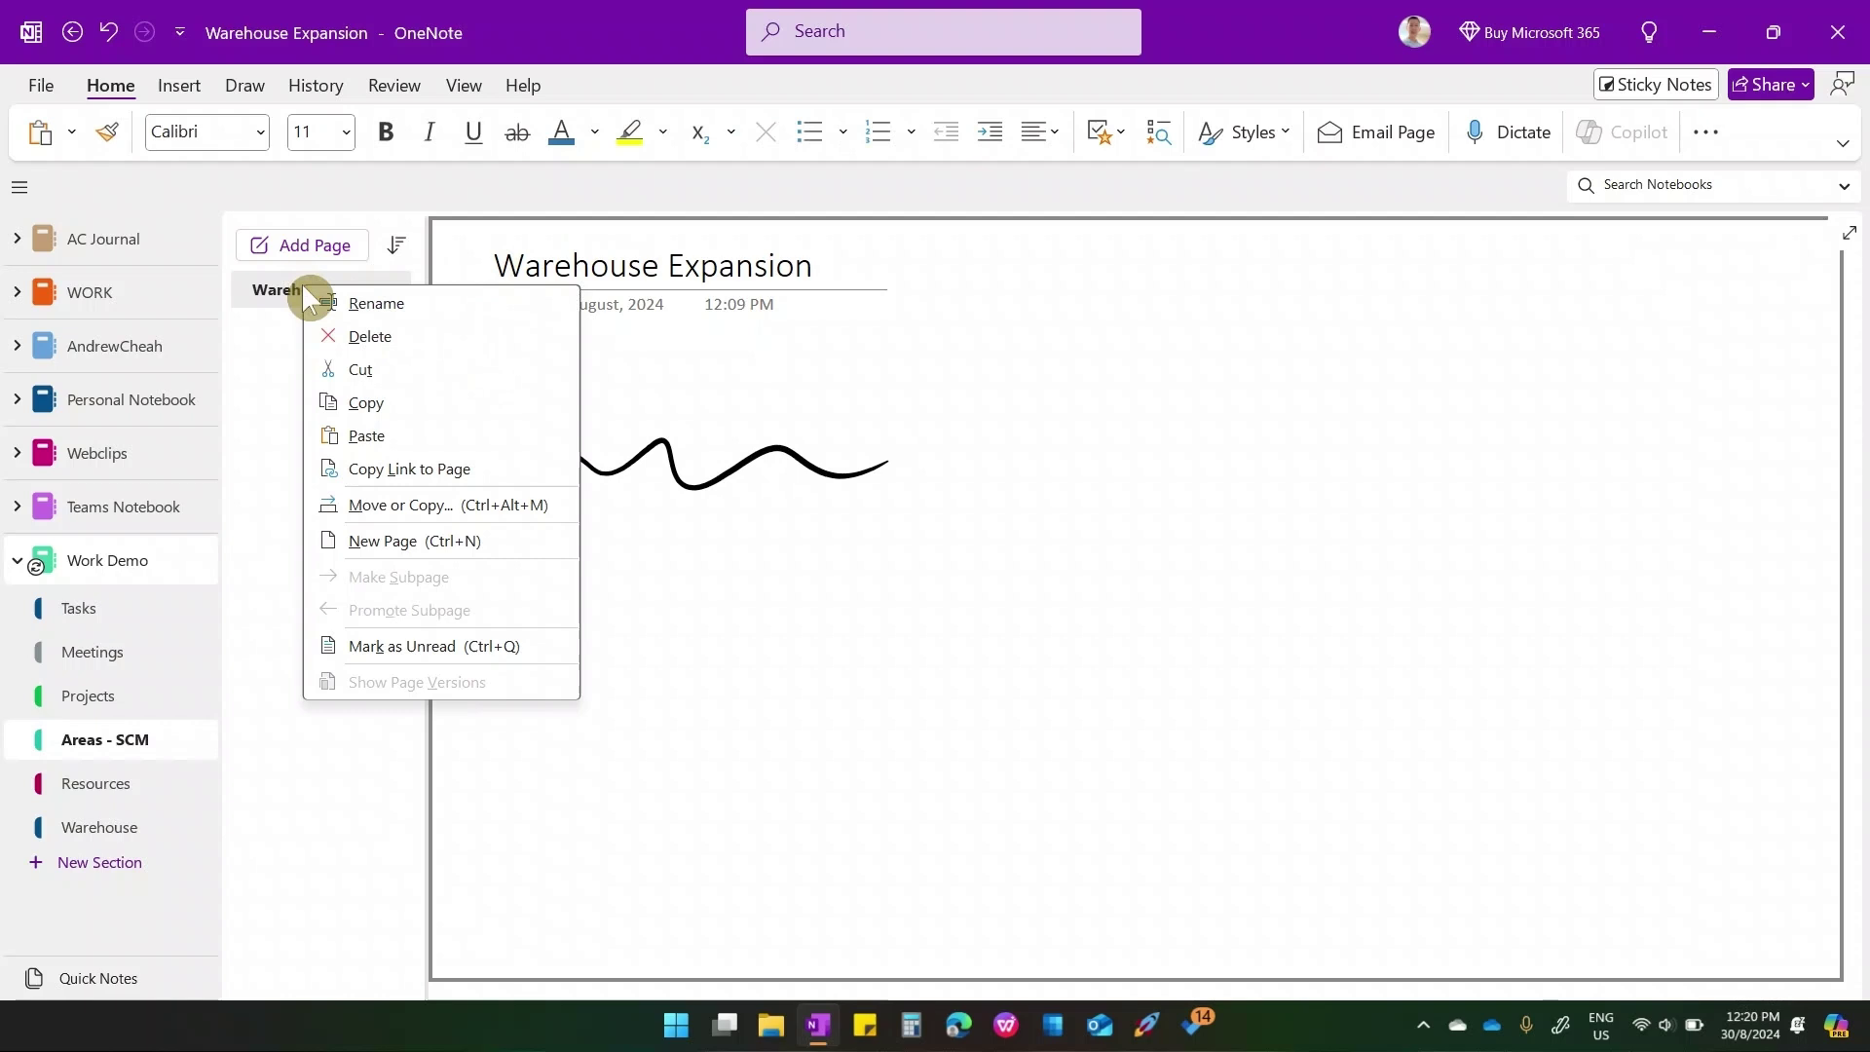
pyautogui.click(421, 509)
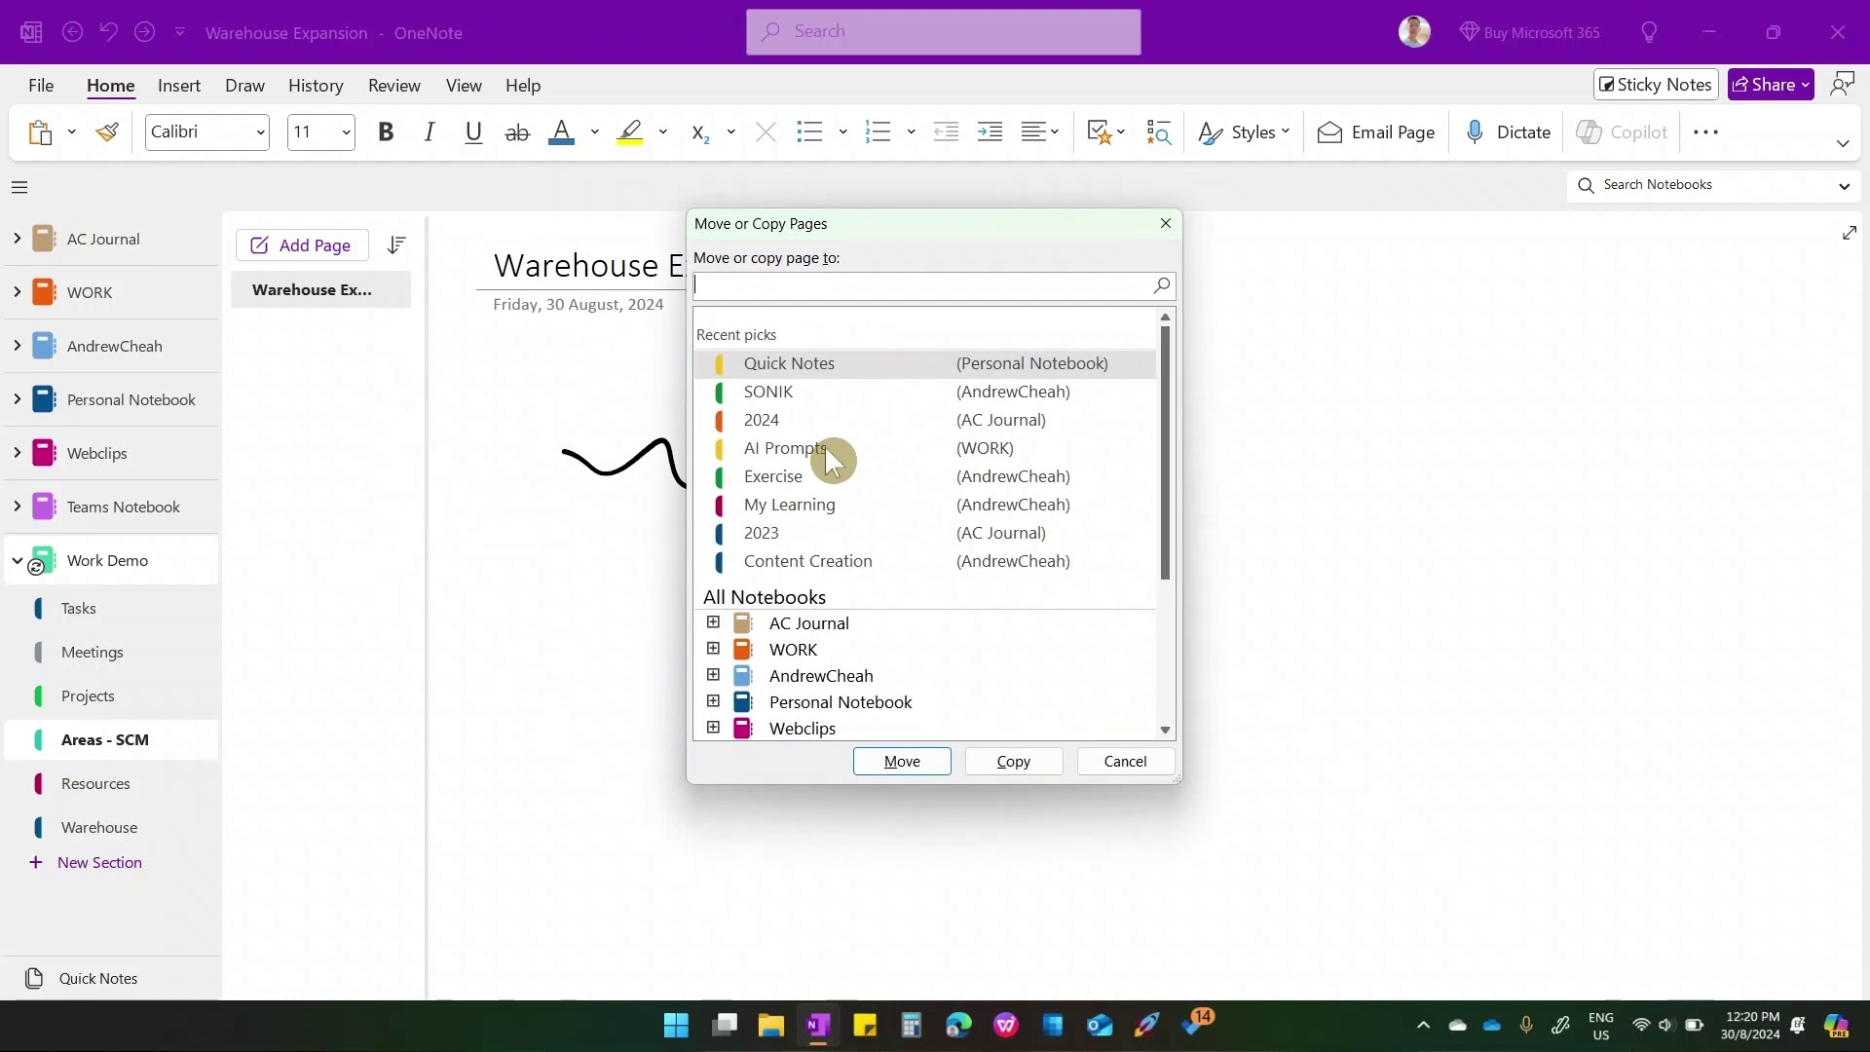
pyautogui.scroll(-3, 877, 466)
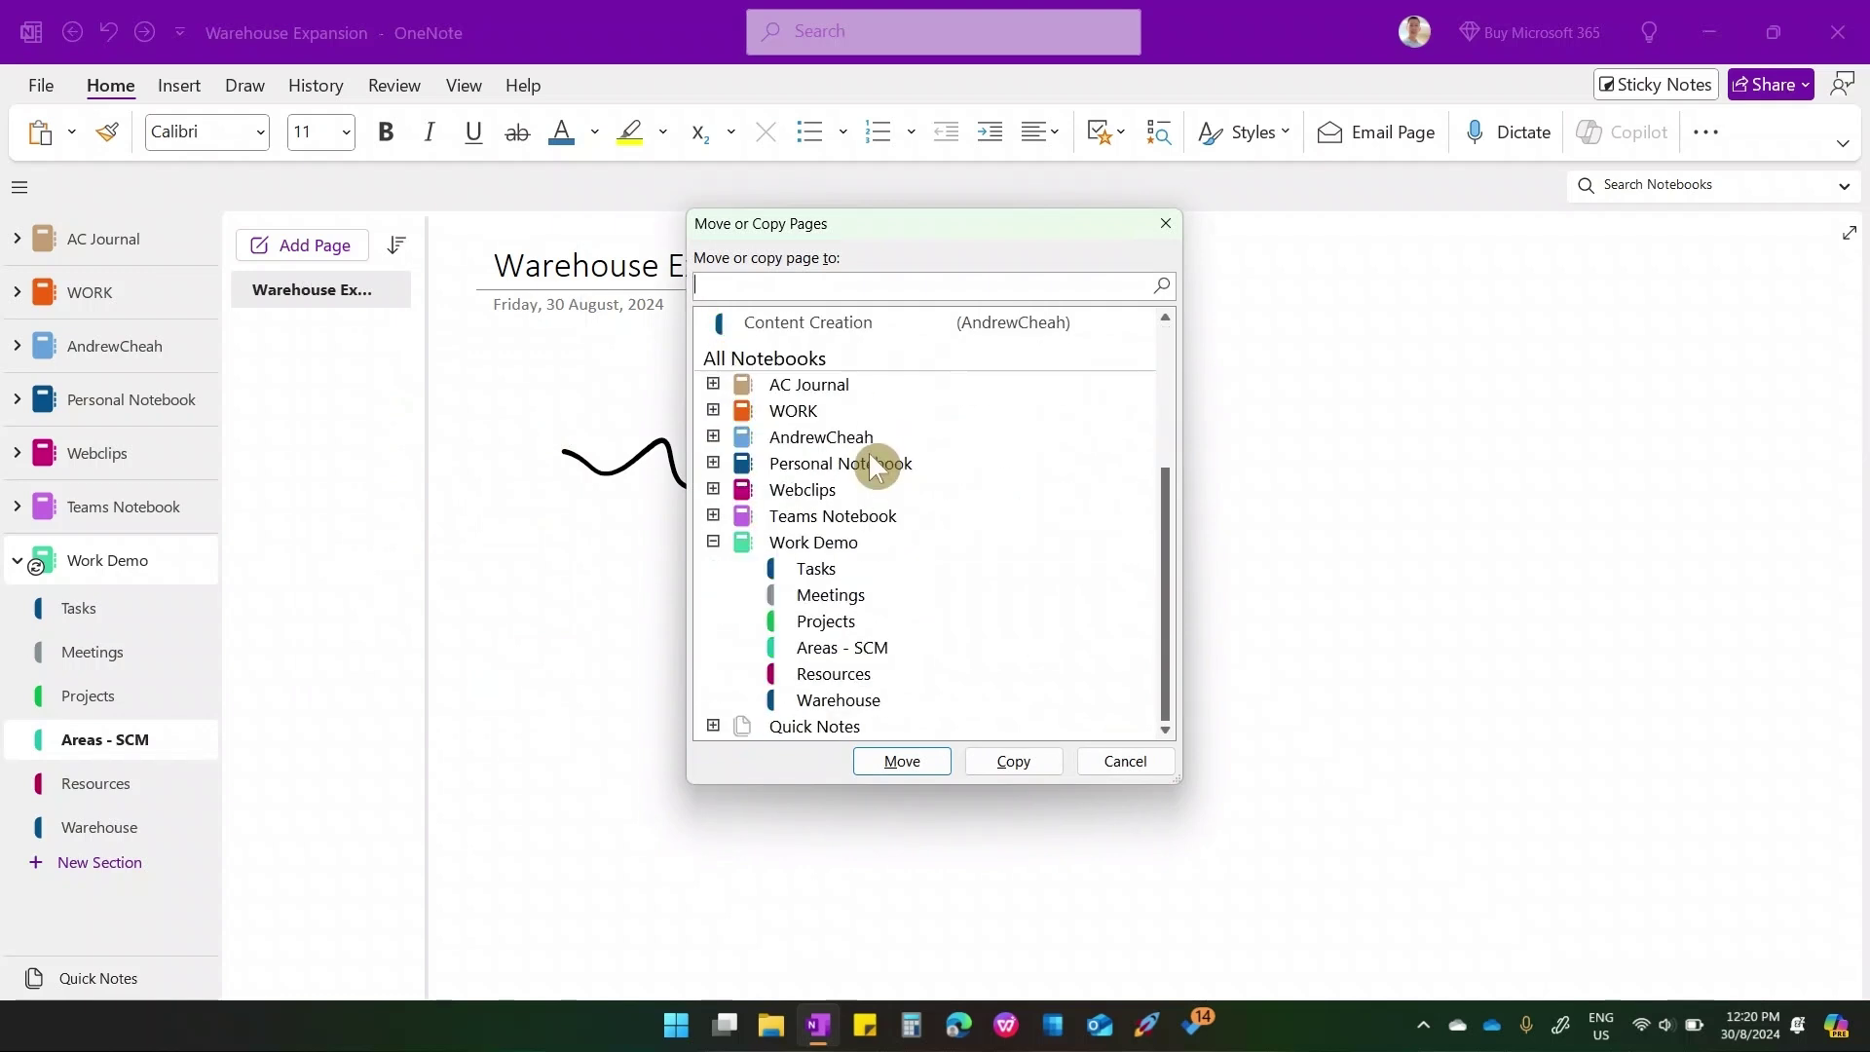
pyautogui.click(851, 703)
pyautogui.click(915, 760)
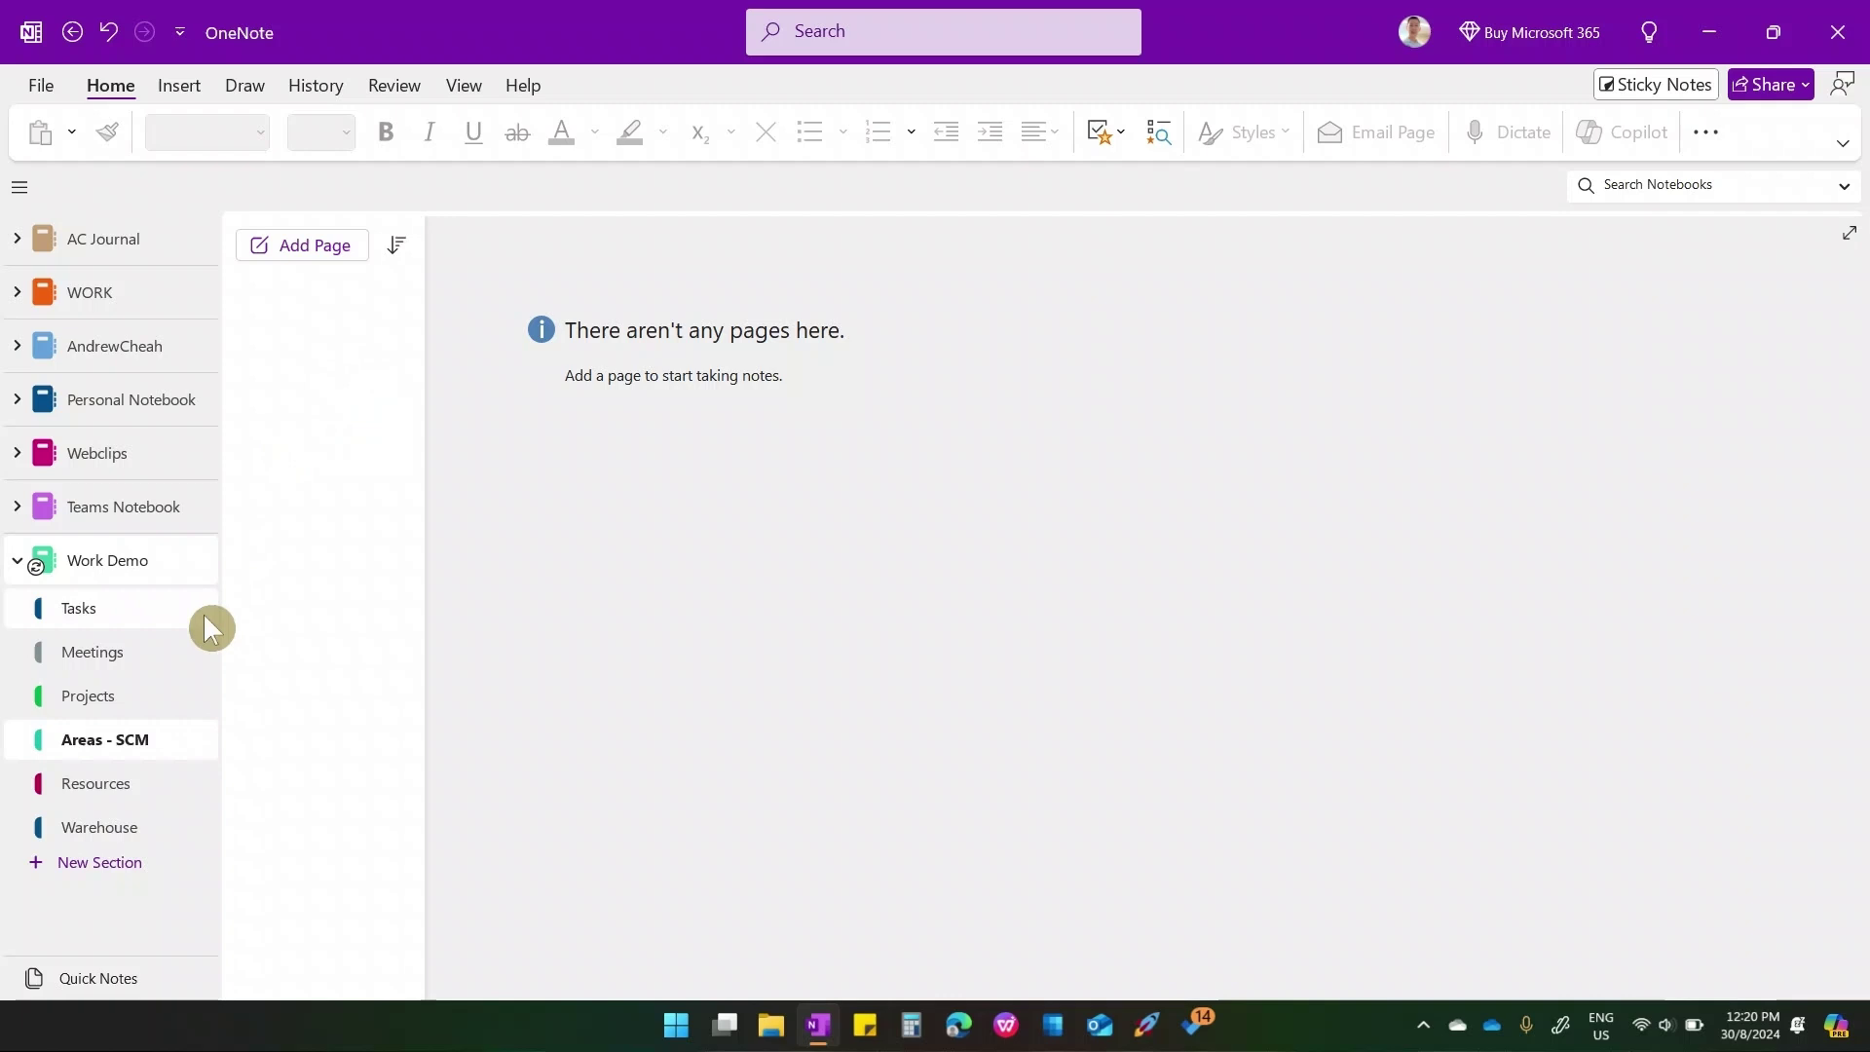
# - Check the moved page in Warehouse and create a new section group in Work Demo
pyautogui.click(116, 826)
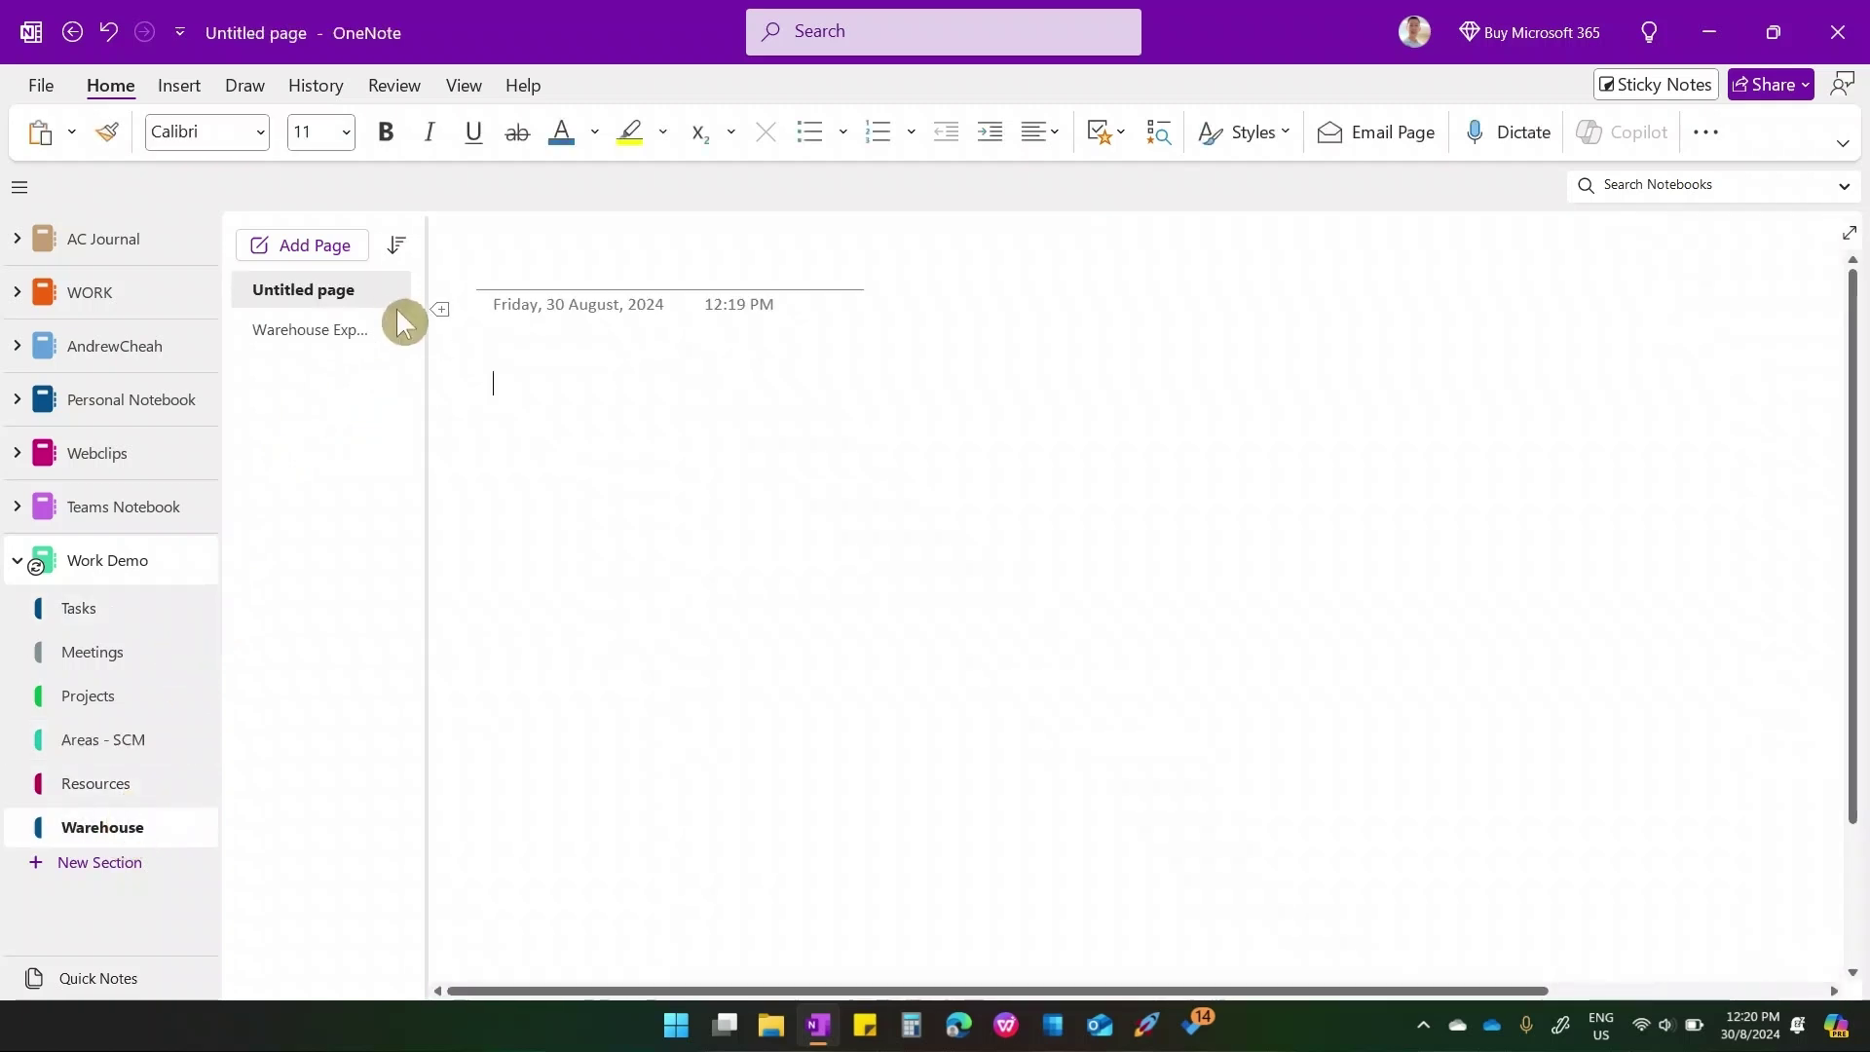
pyautogui.click(327, 341)
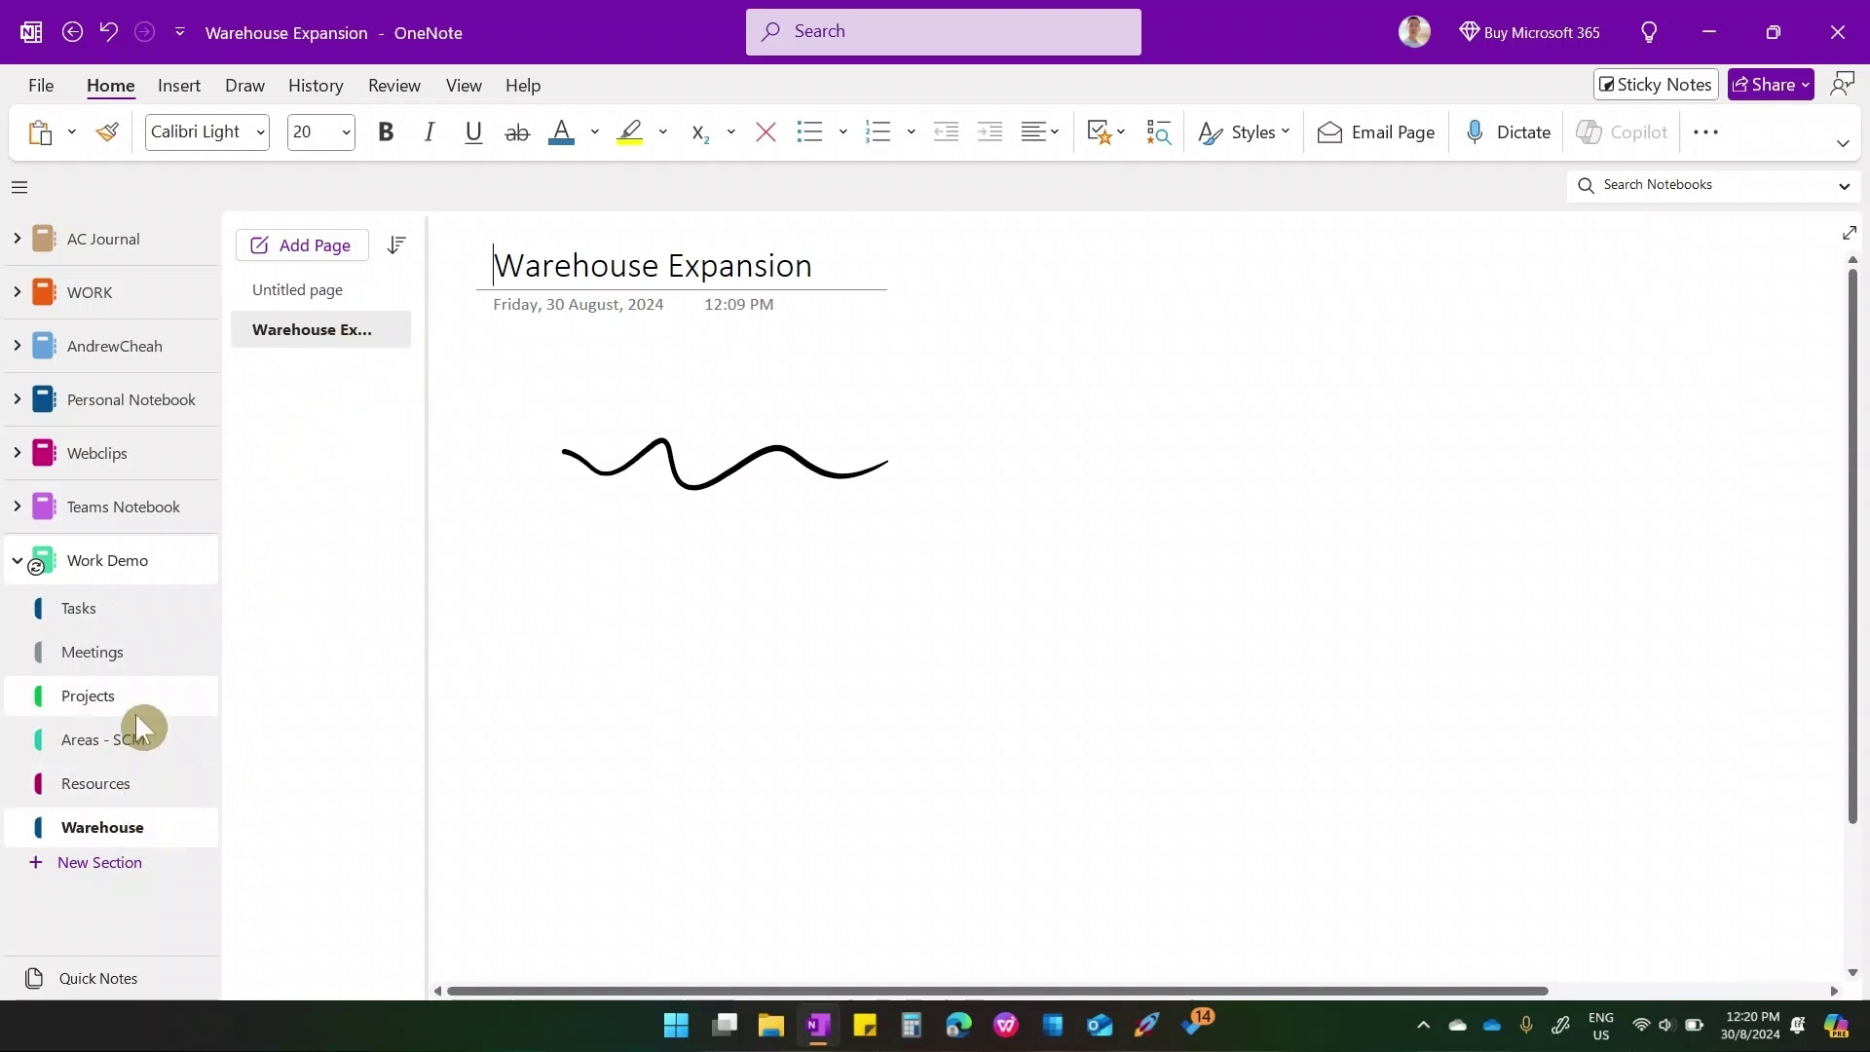
pyautogui.rightClick(85, 827)
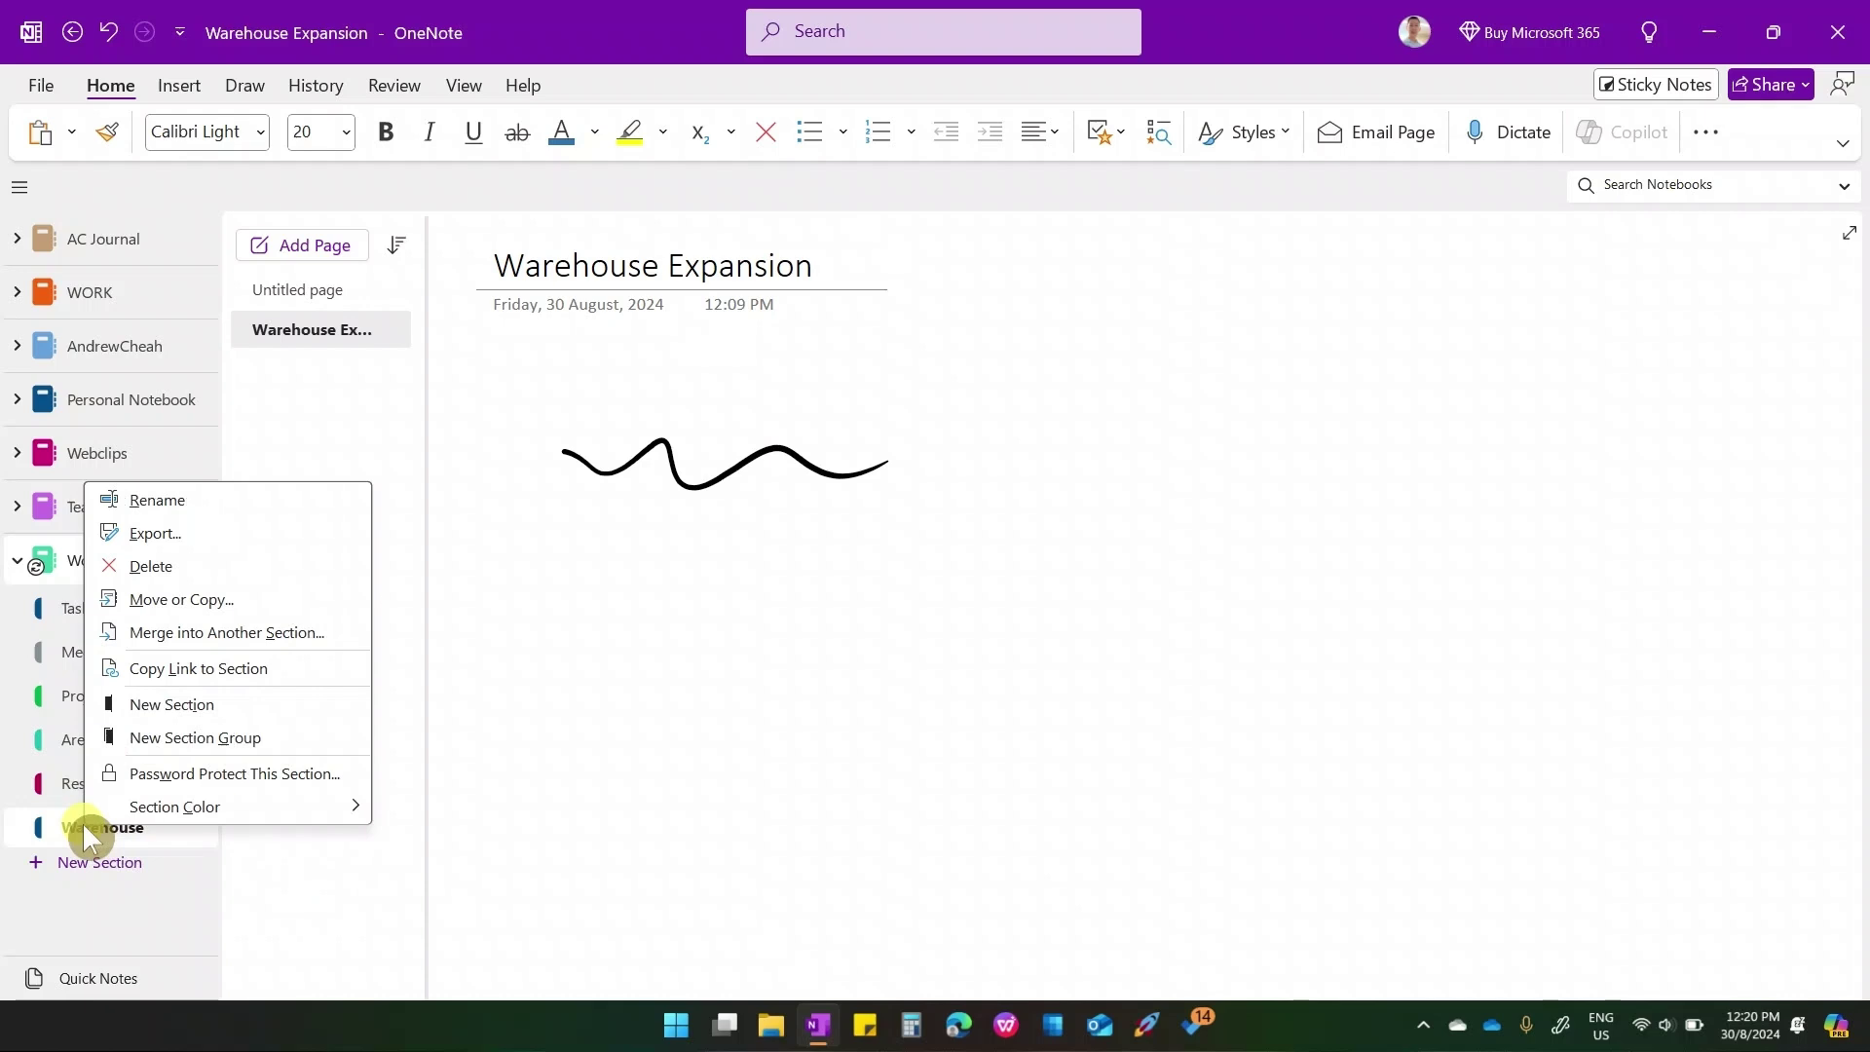
pyautogui.click(214, 740)
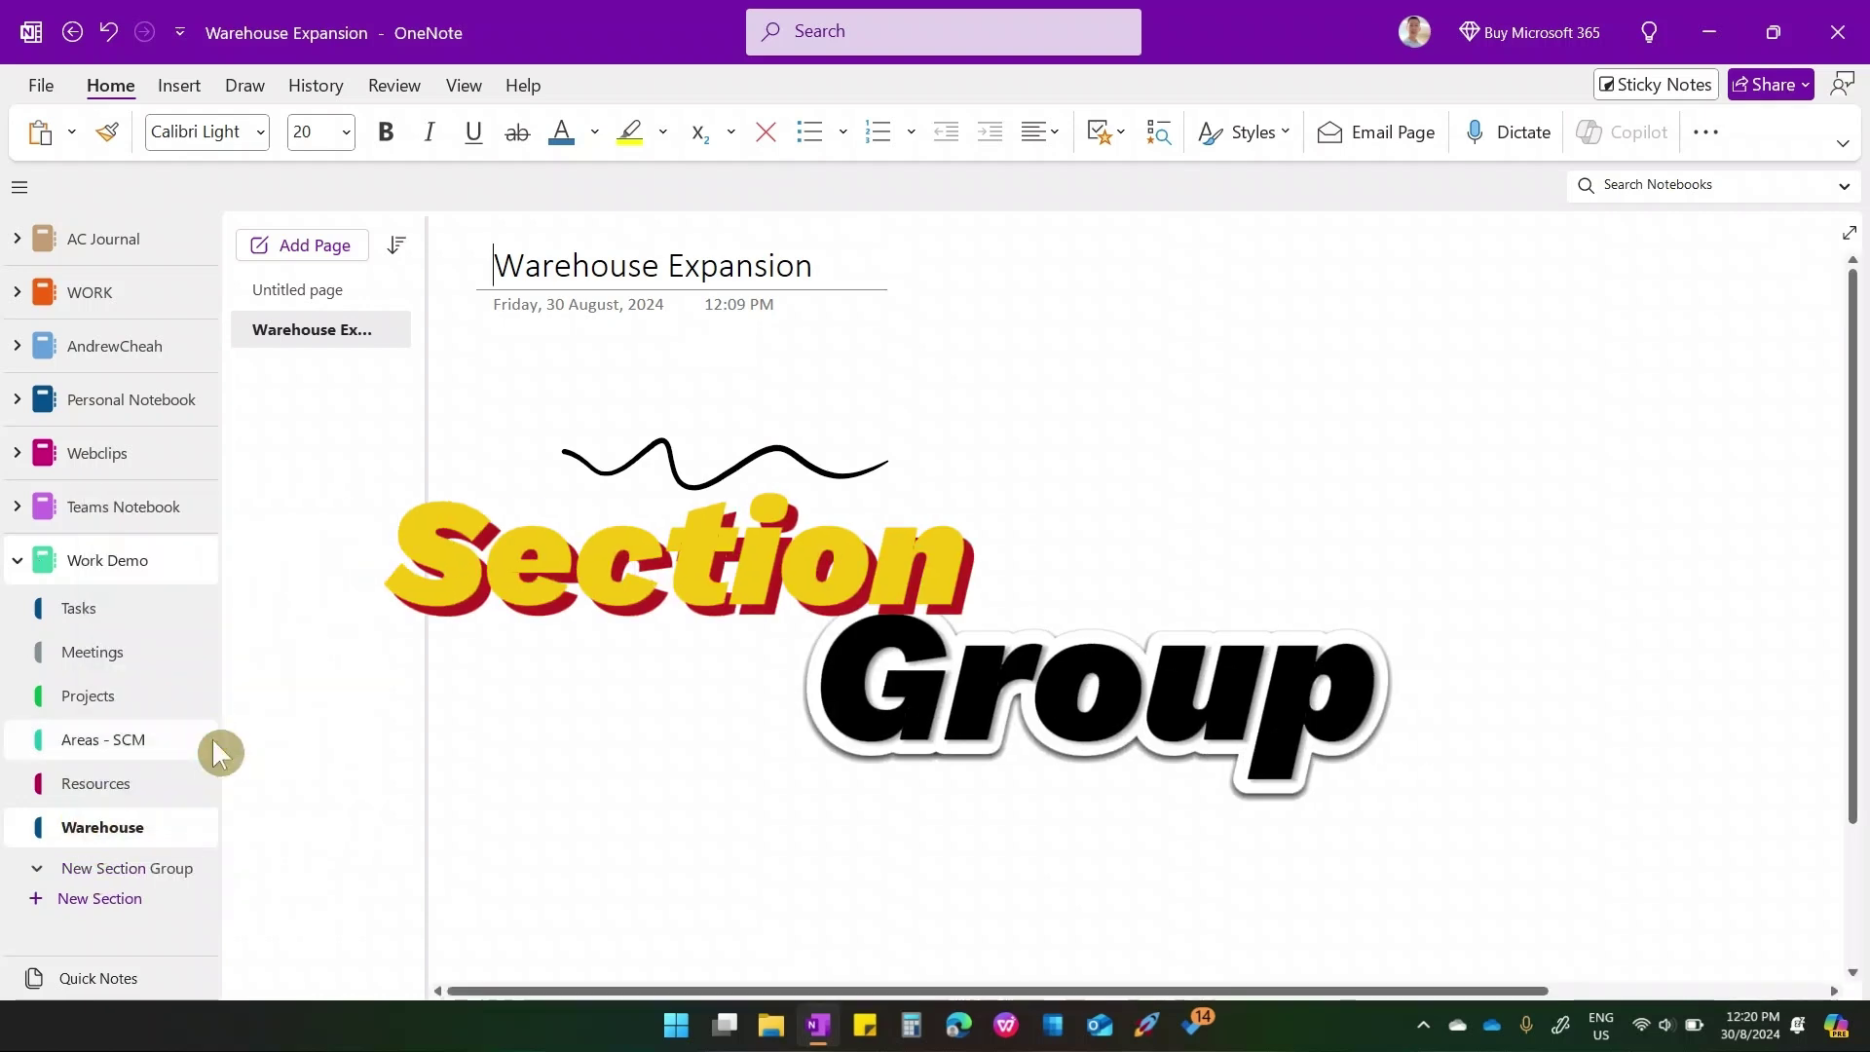
# - Rename the new section group to 'SCM'
pyautogui.click(140, 866)
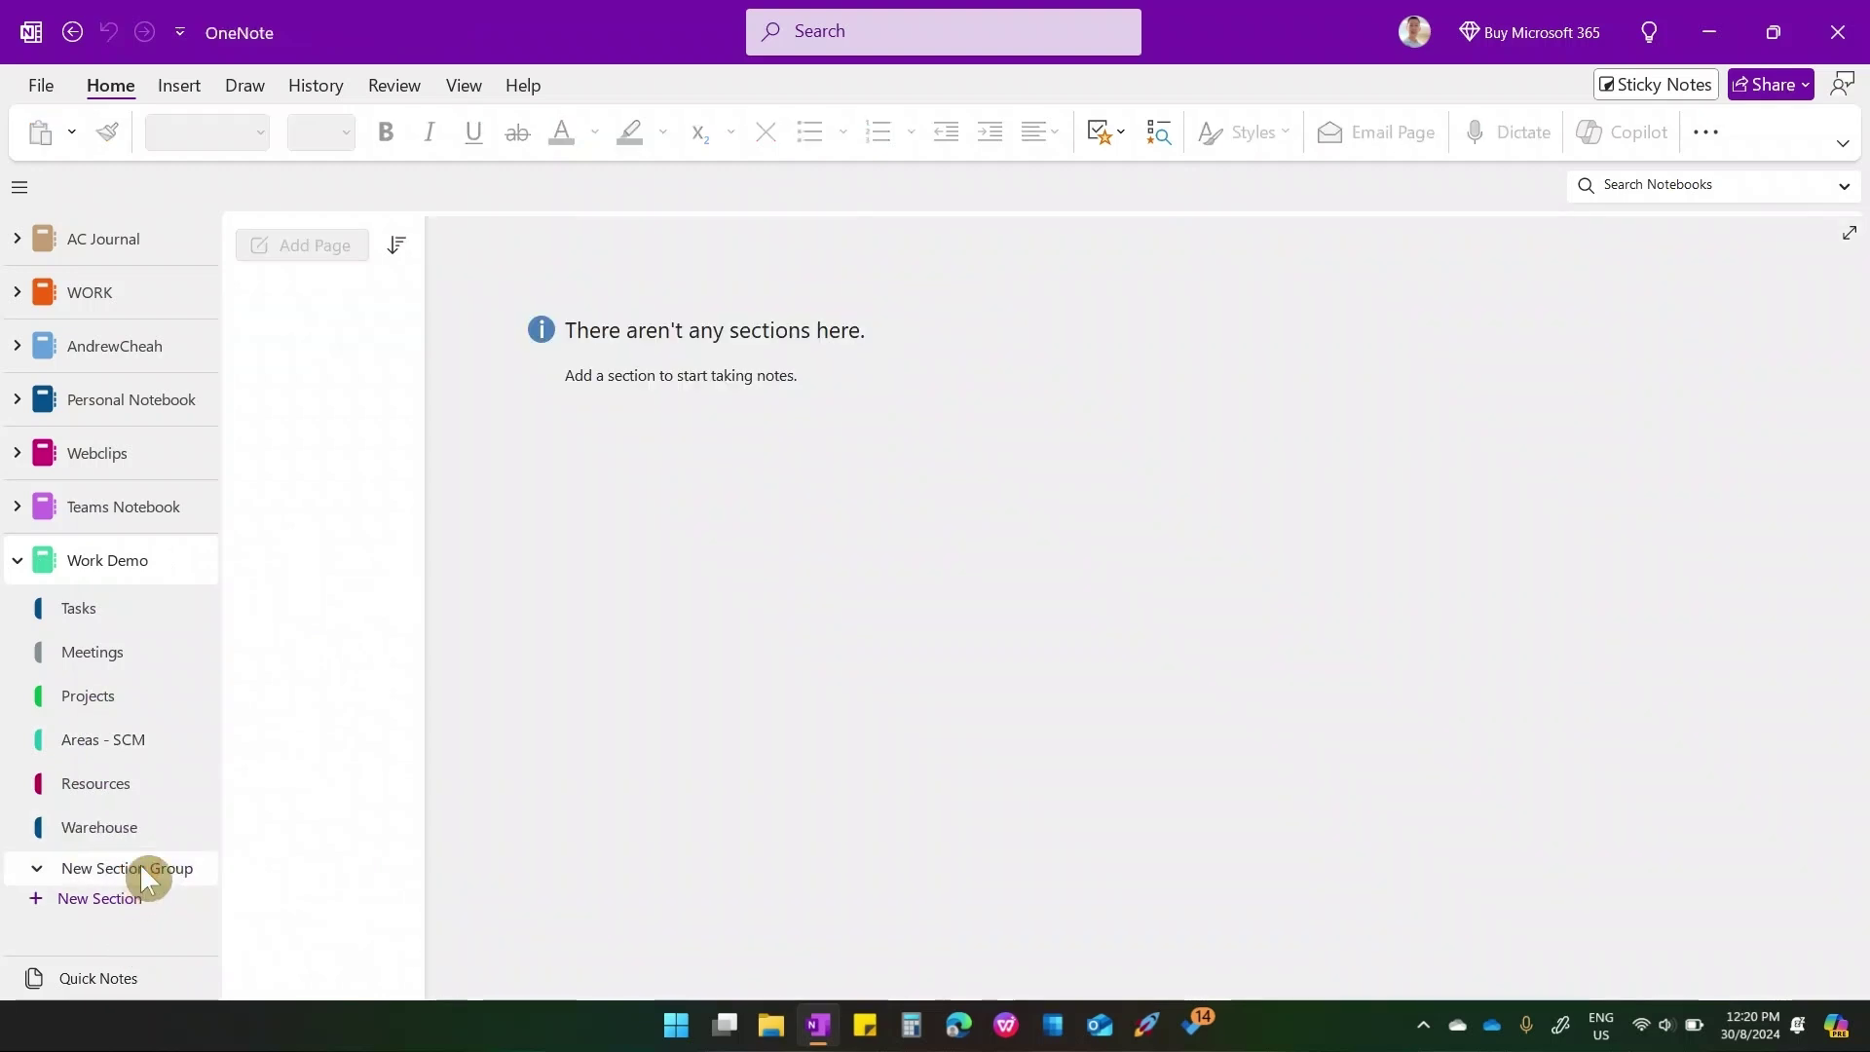
pyautogui.rightClick(139, 866)
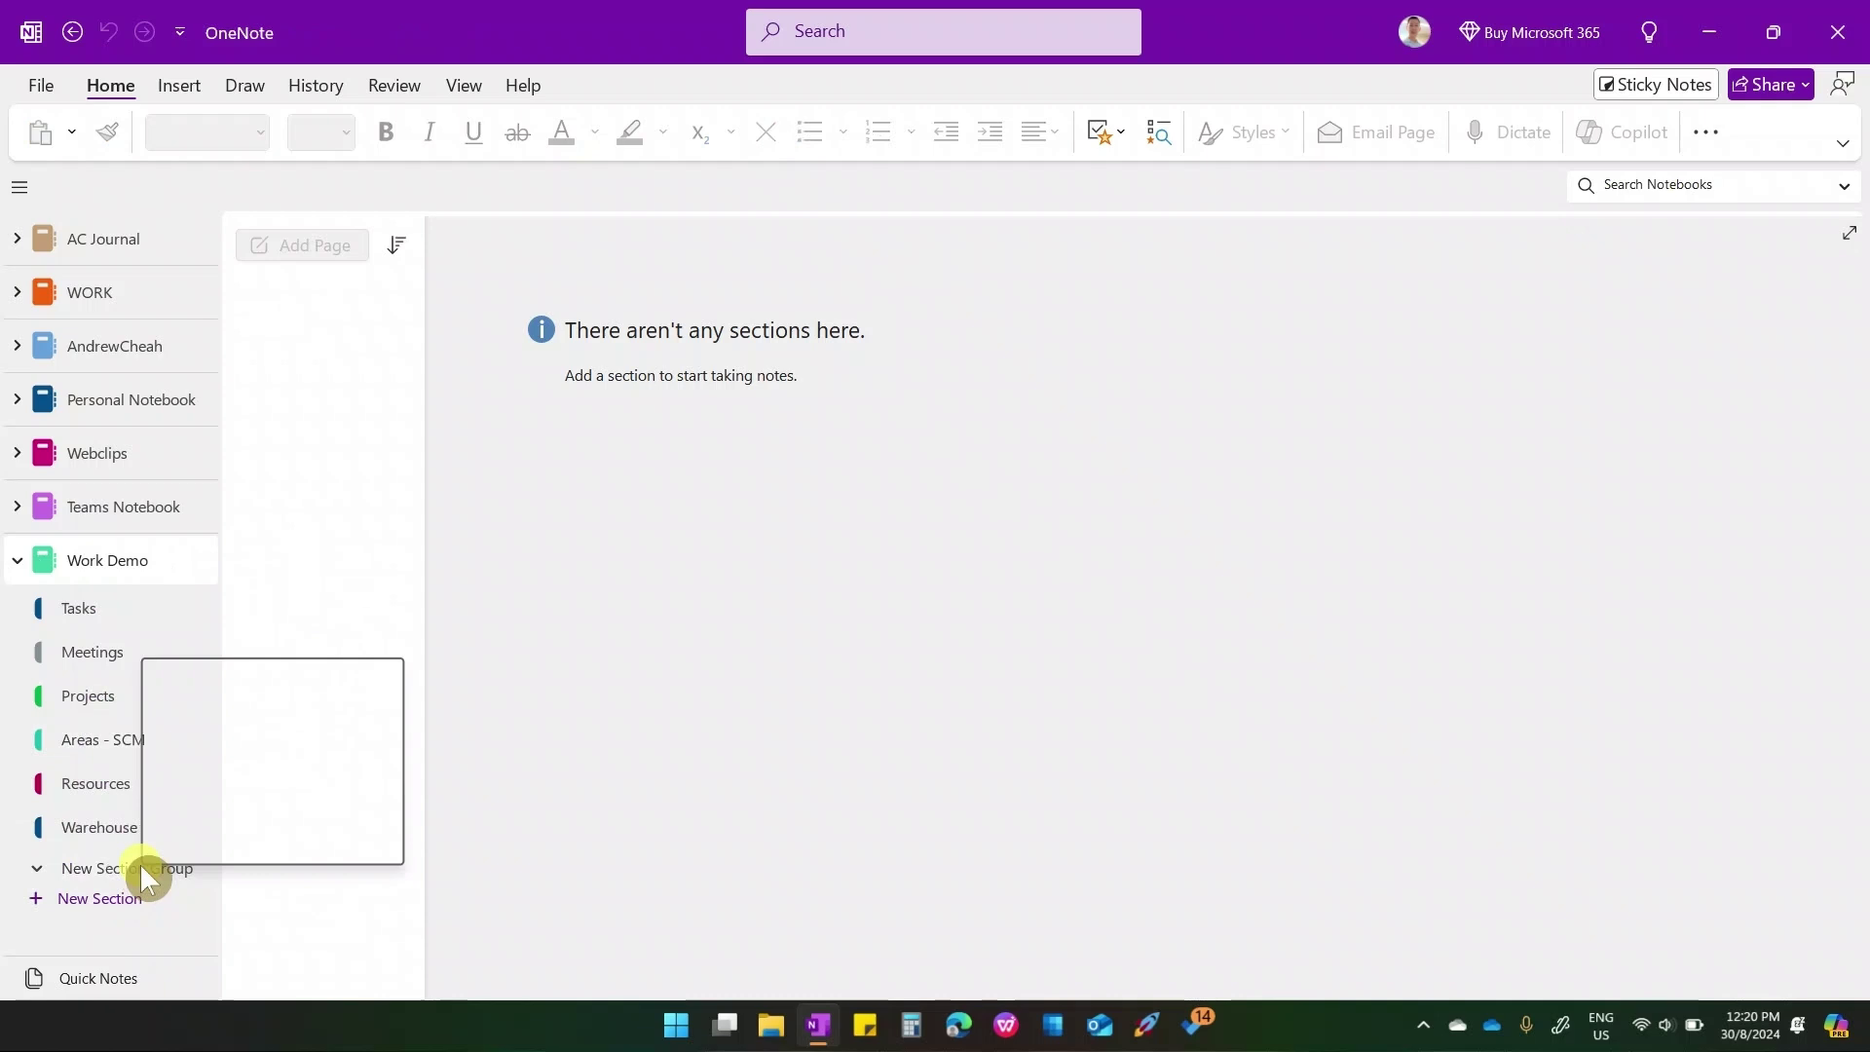
pyautogui.click(278, 686)
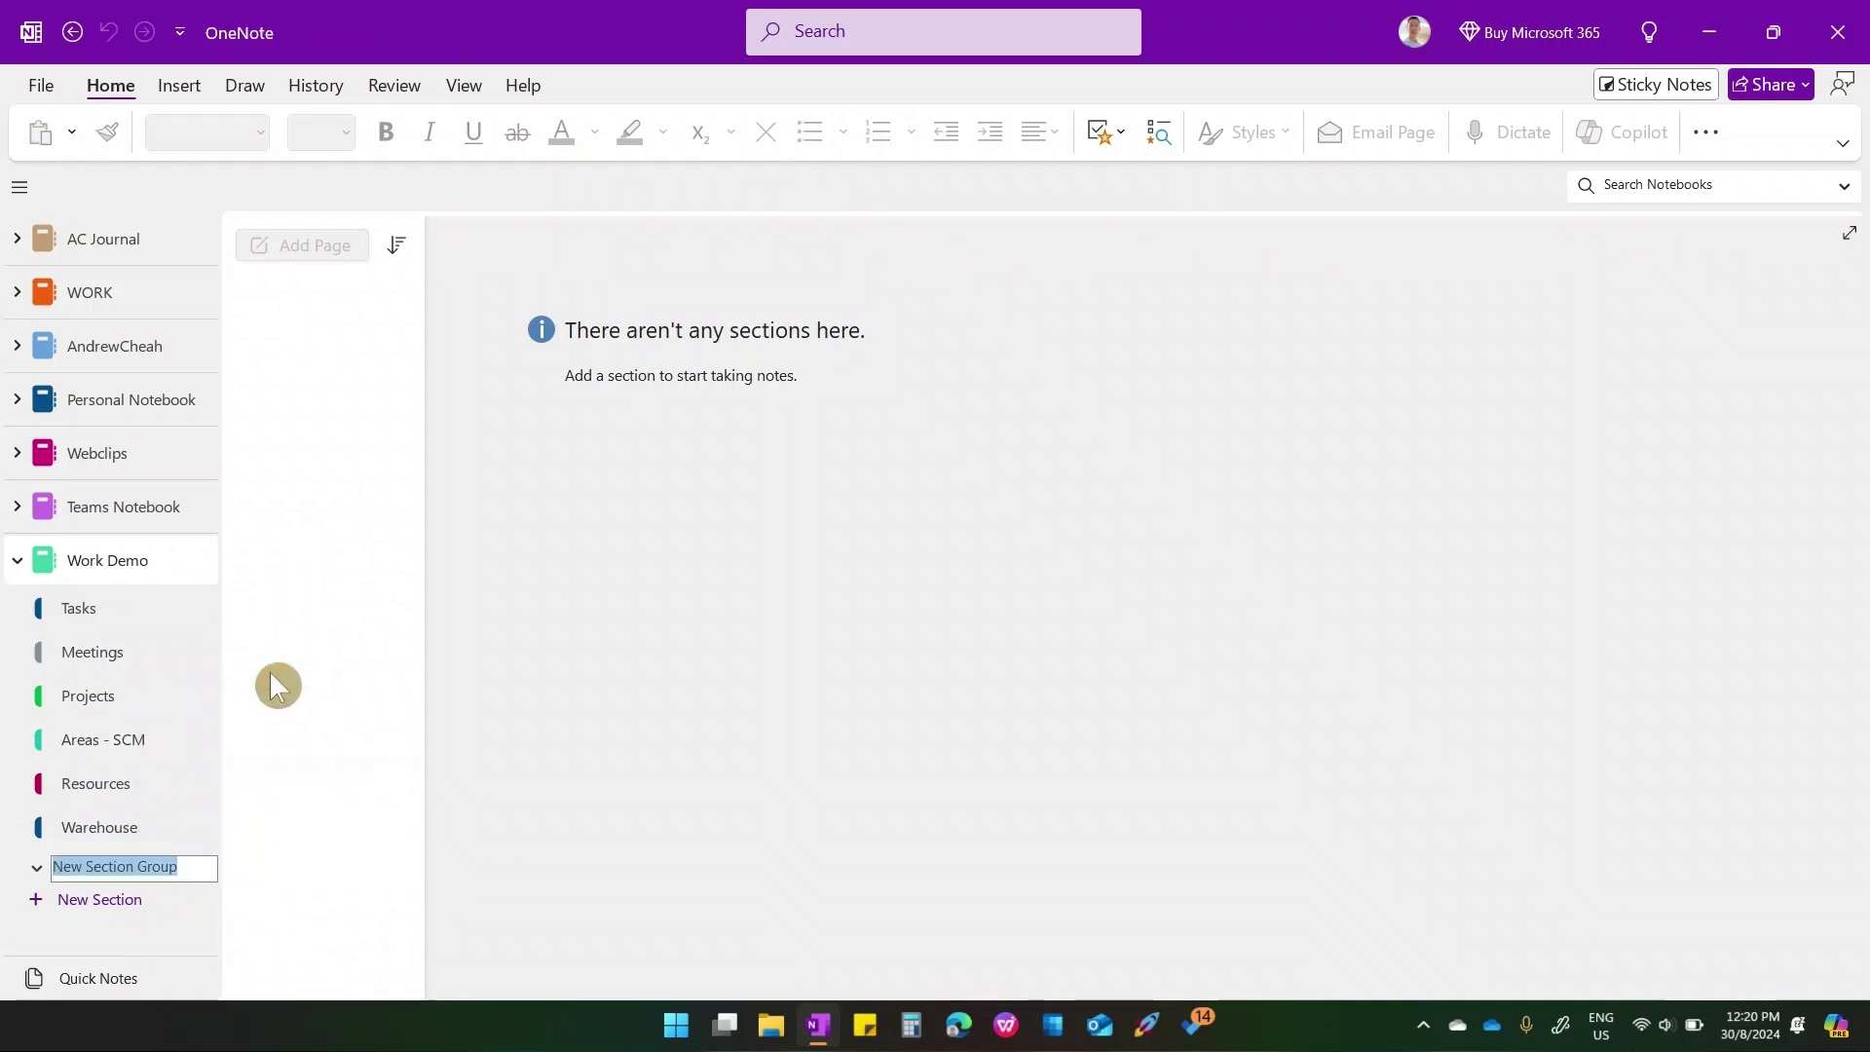
pyautogui.write('SCM')
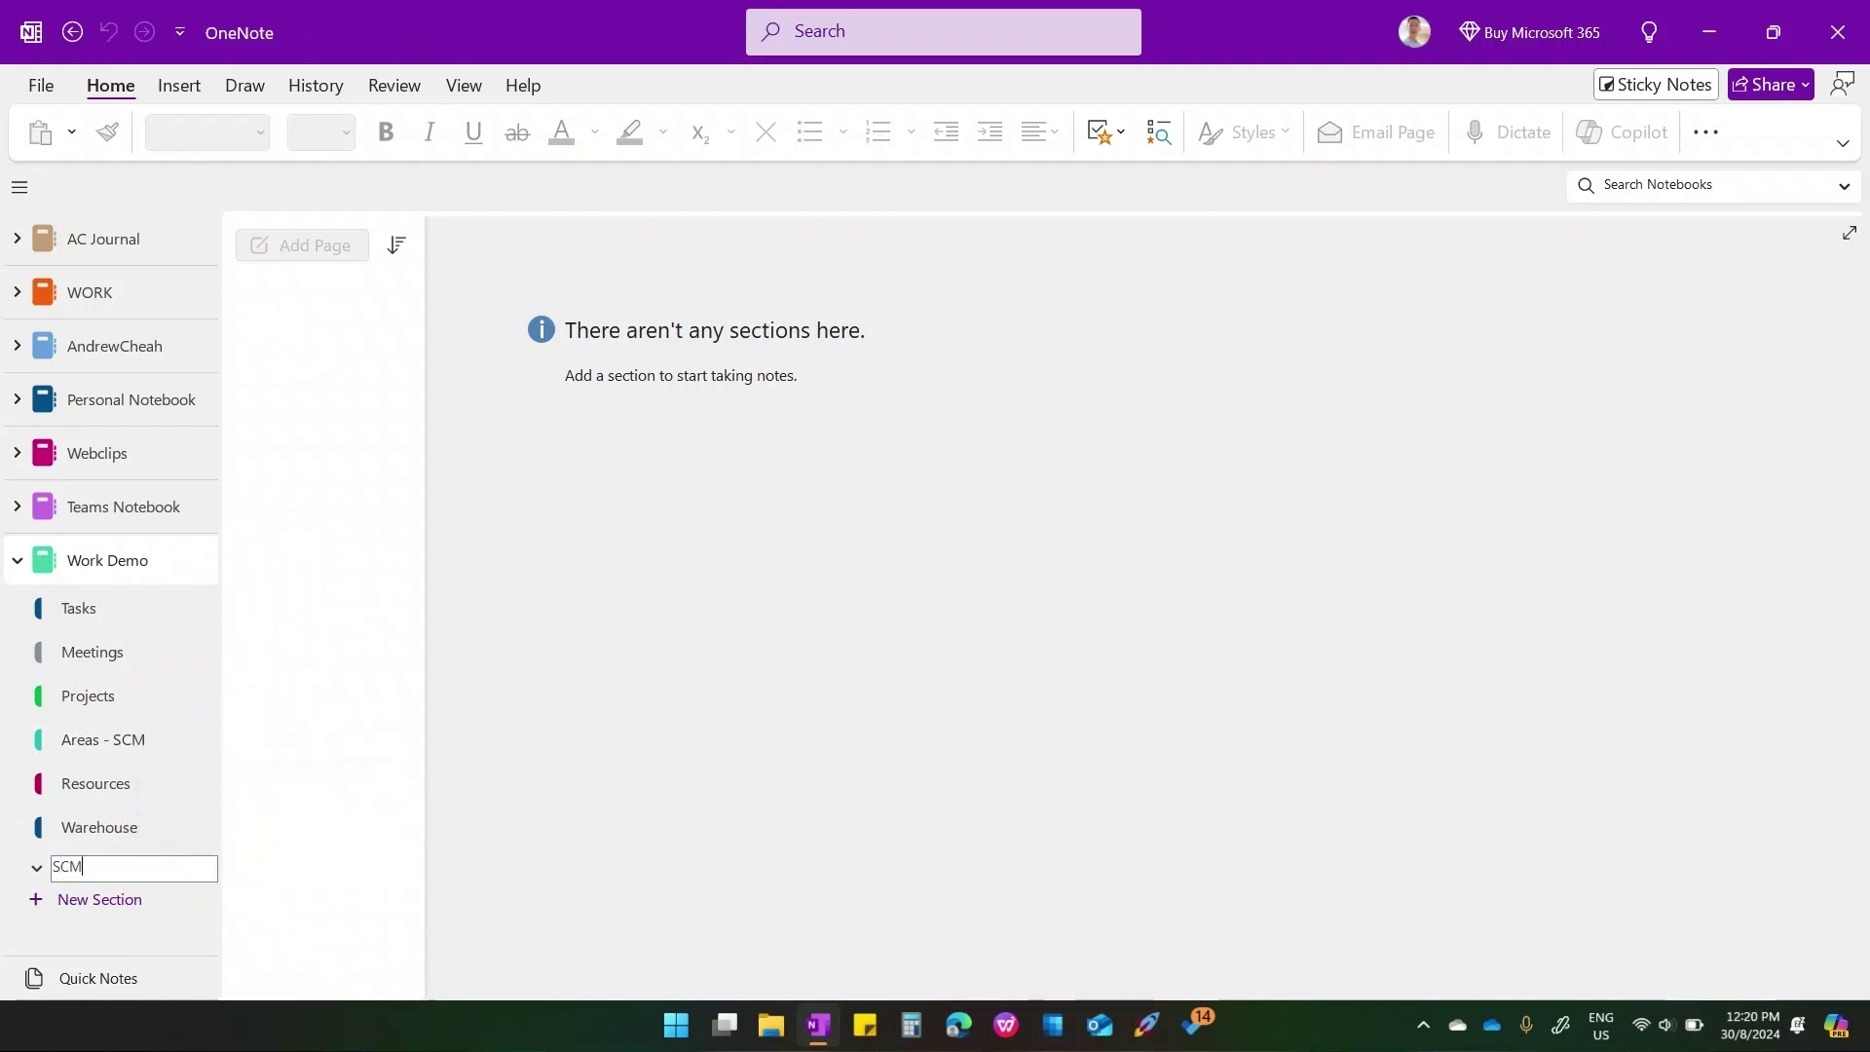
pyautogui.press('Return')
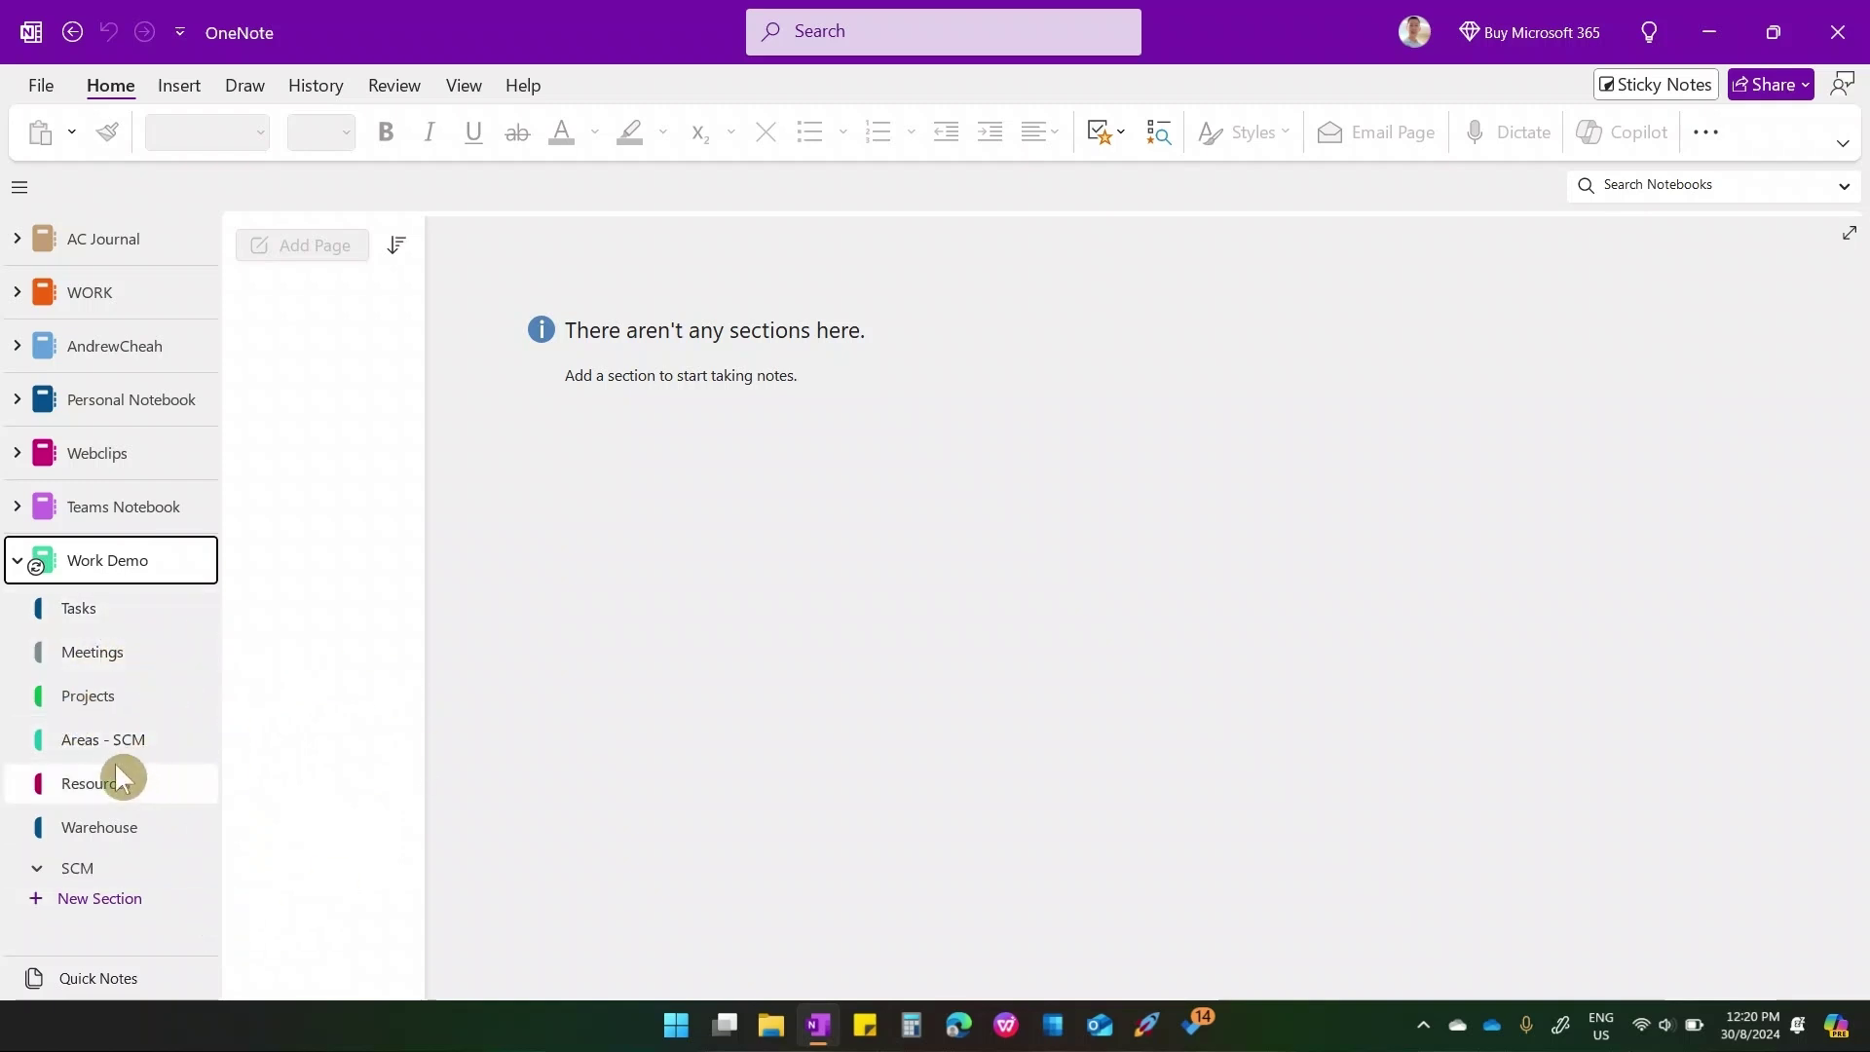
# - Move the Warehouse and Areas - SCM sections into the SCM section group
pyautogui.click(132, 833)
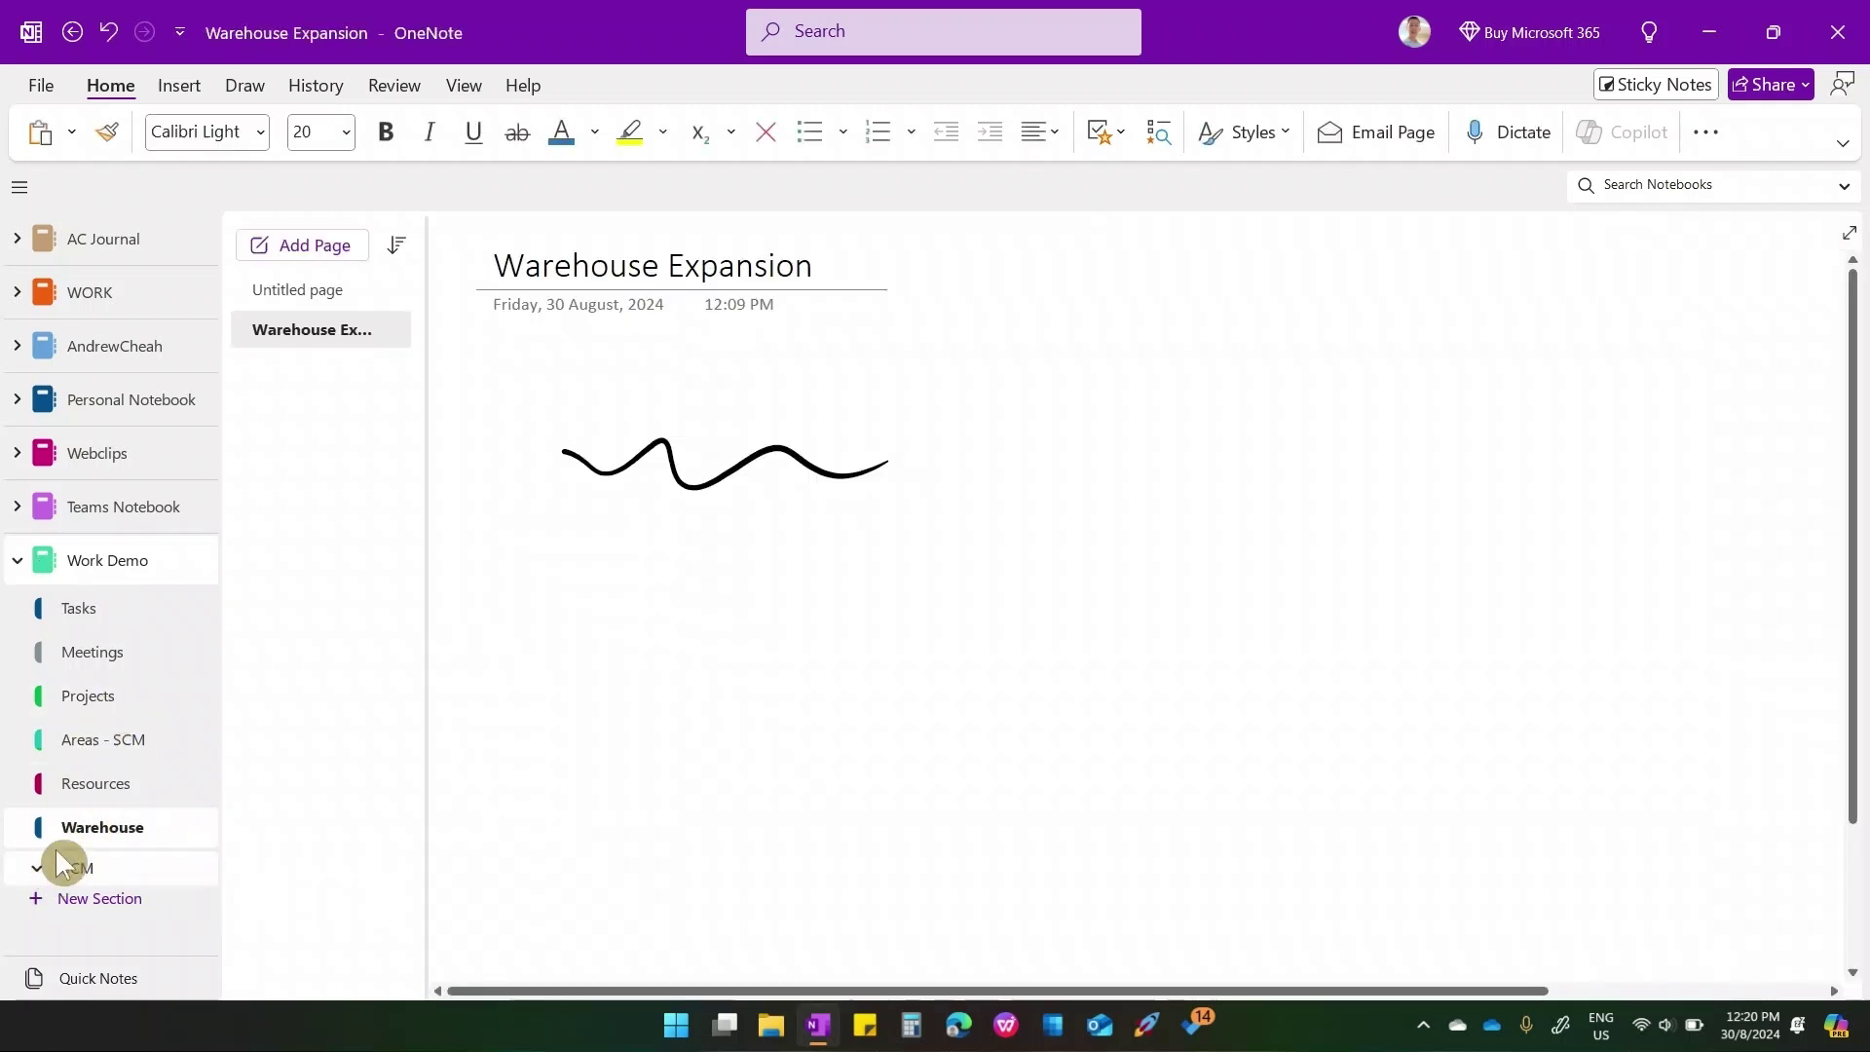
pyautogui.moveTo(101, 828); pyautogui.dragTo(153, 857)
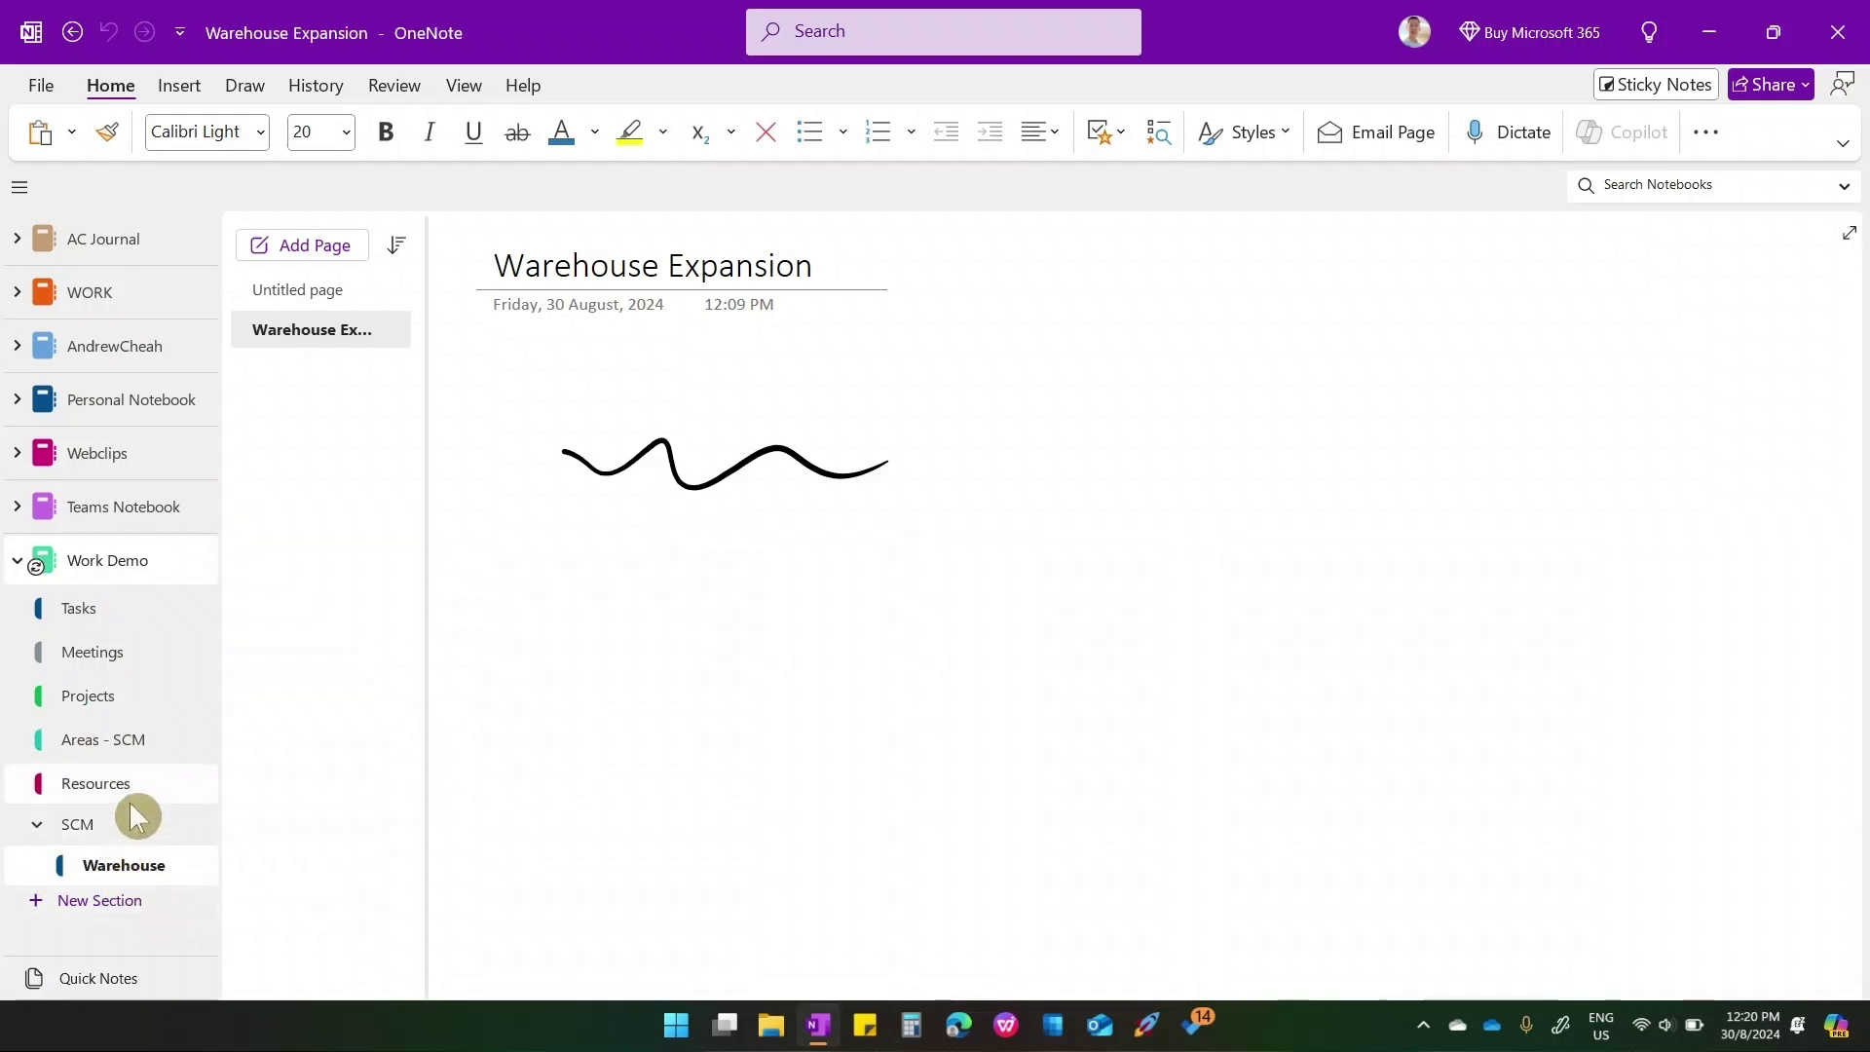
pyautogui.click(136, 741)
pyautogui.moveTo(137, 741); pyautogui.dragTo(129, 849)
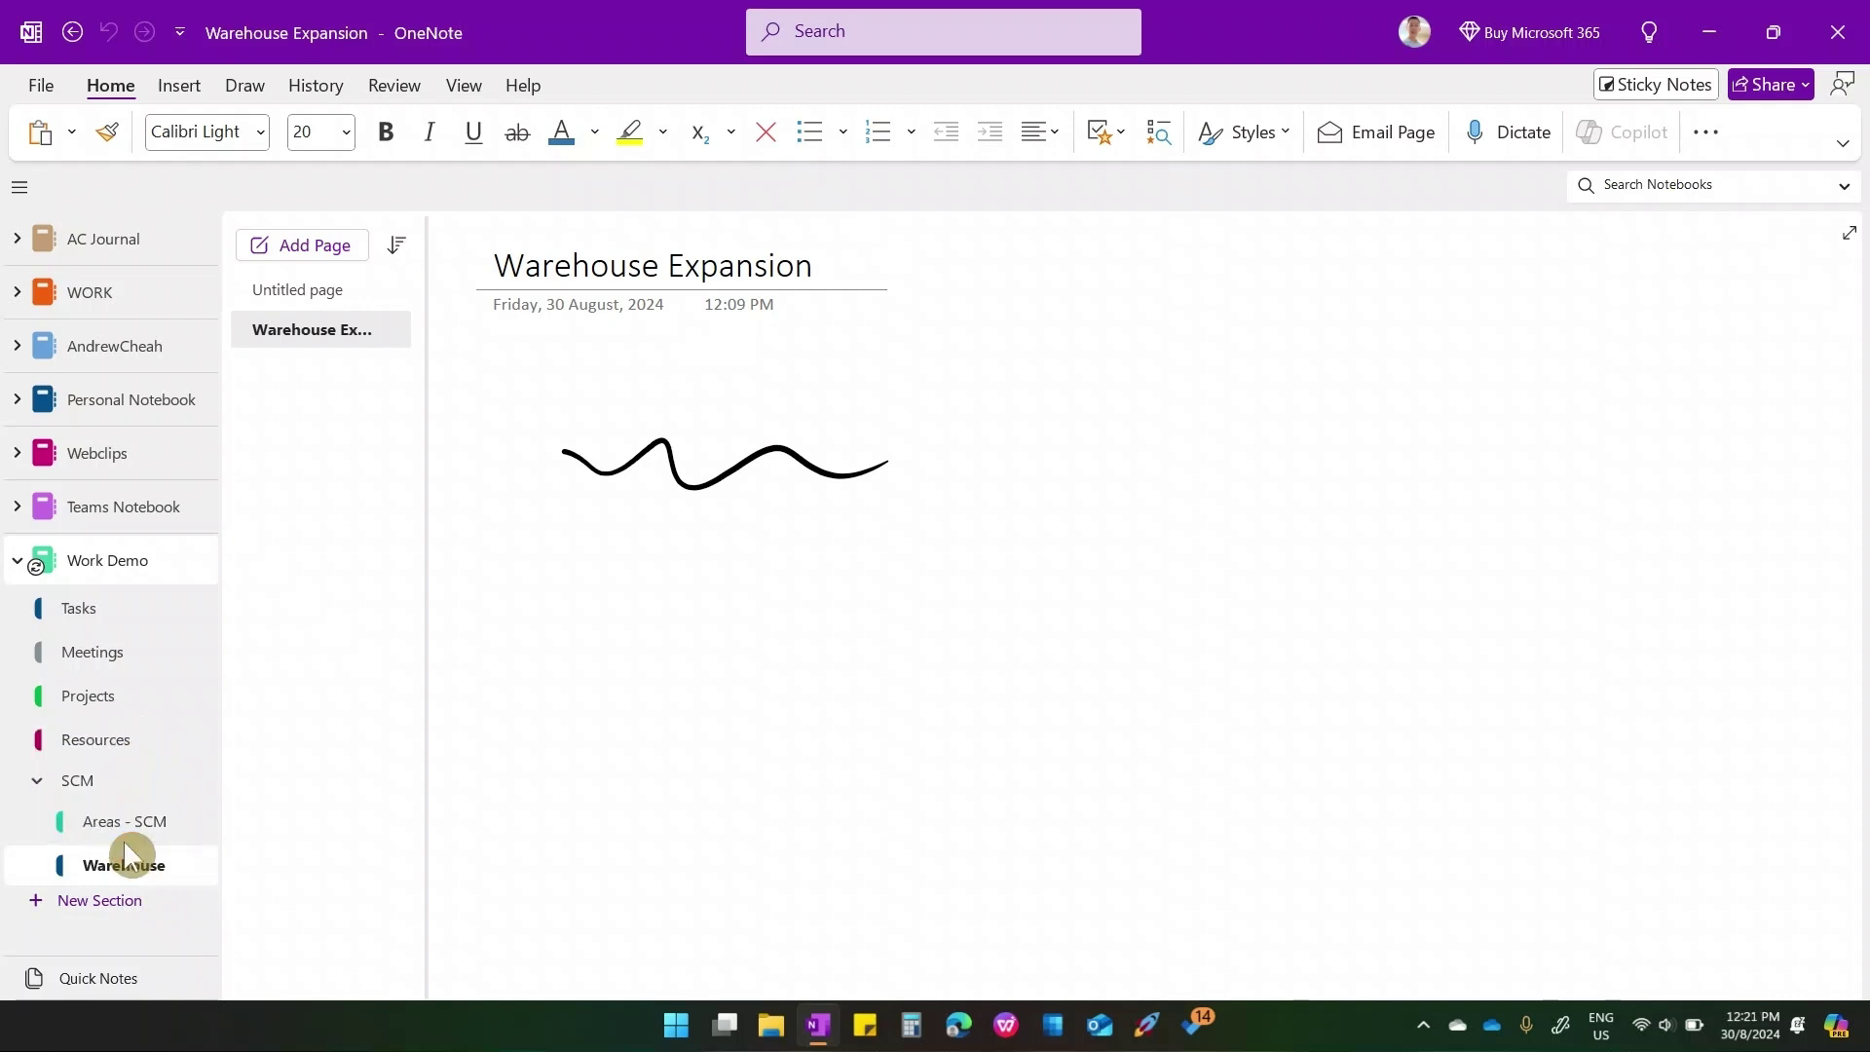
# - Collapse and re-expand the SCM group, then open the Resources section
pyautogui.click(38, 780)
pyautogui.click(37, 780)
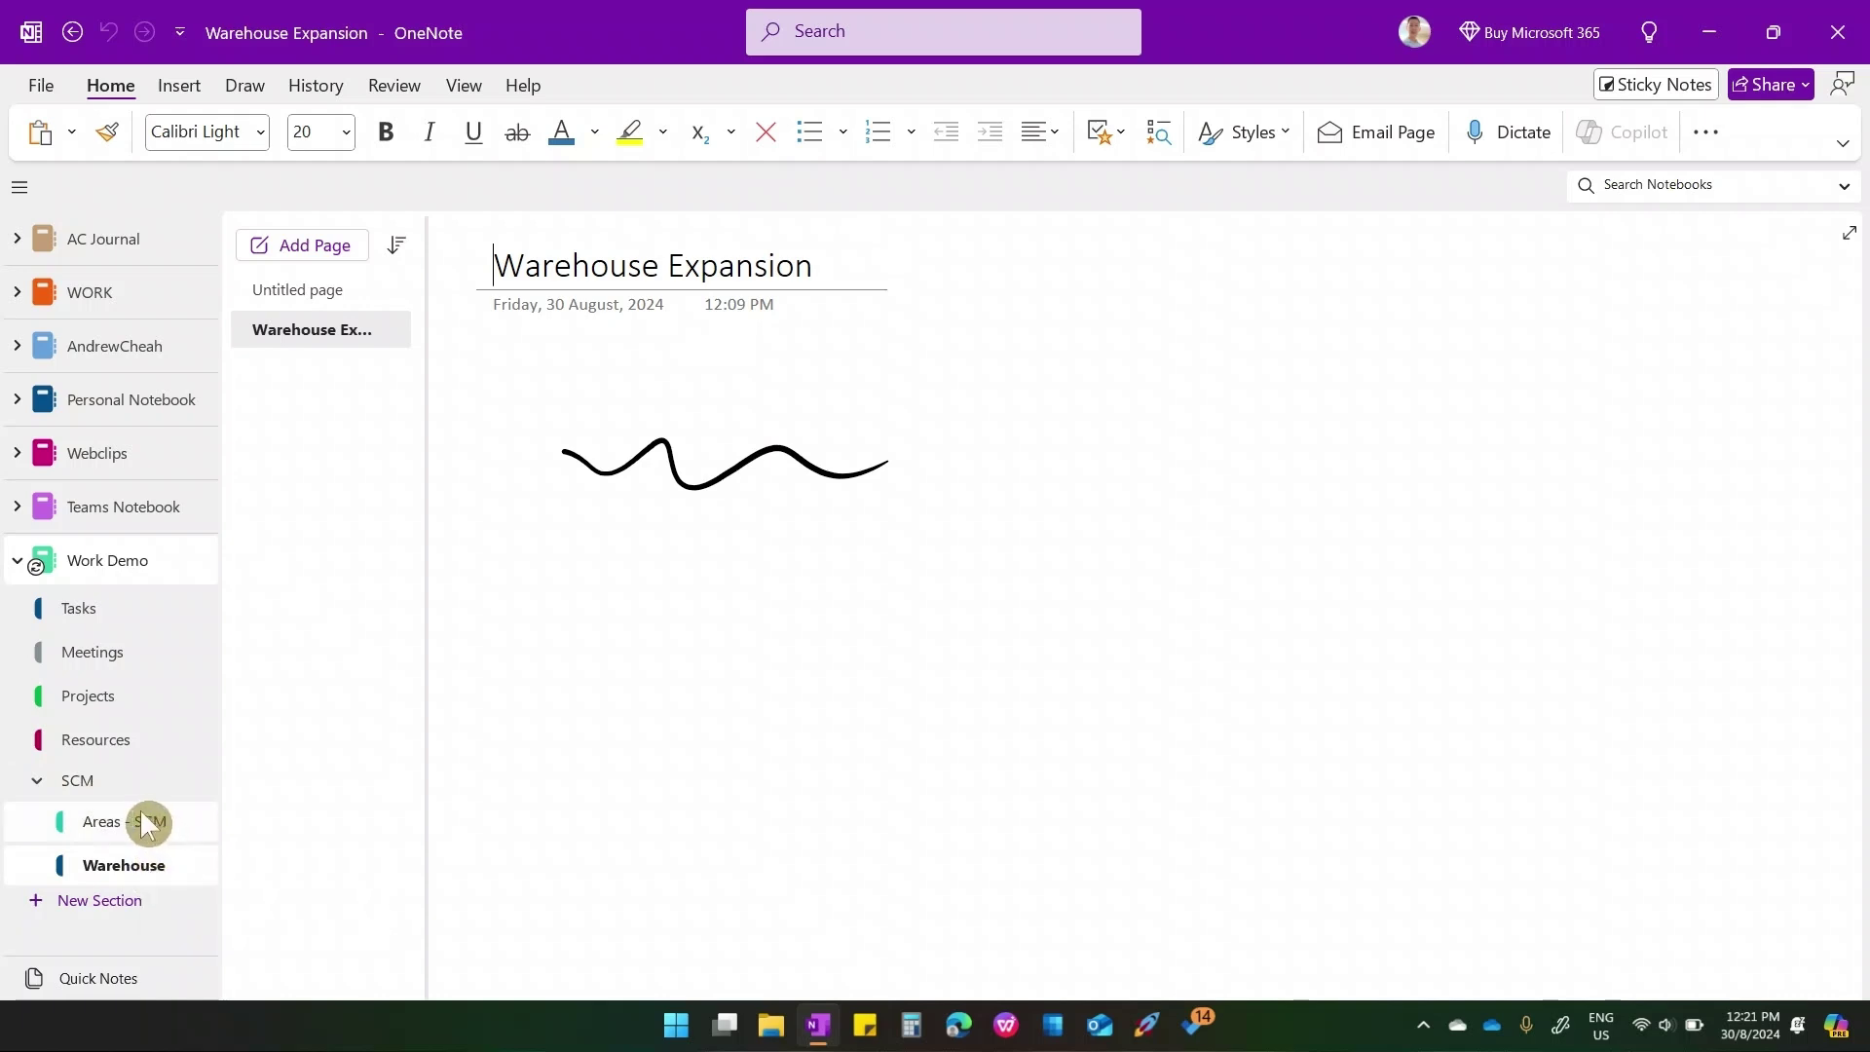
pyautogui.click(137, 737)
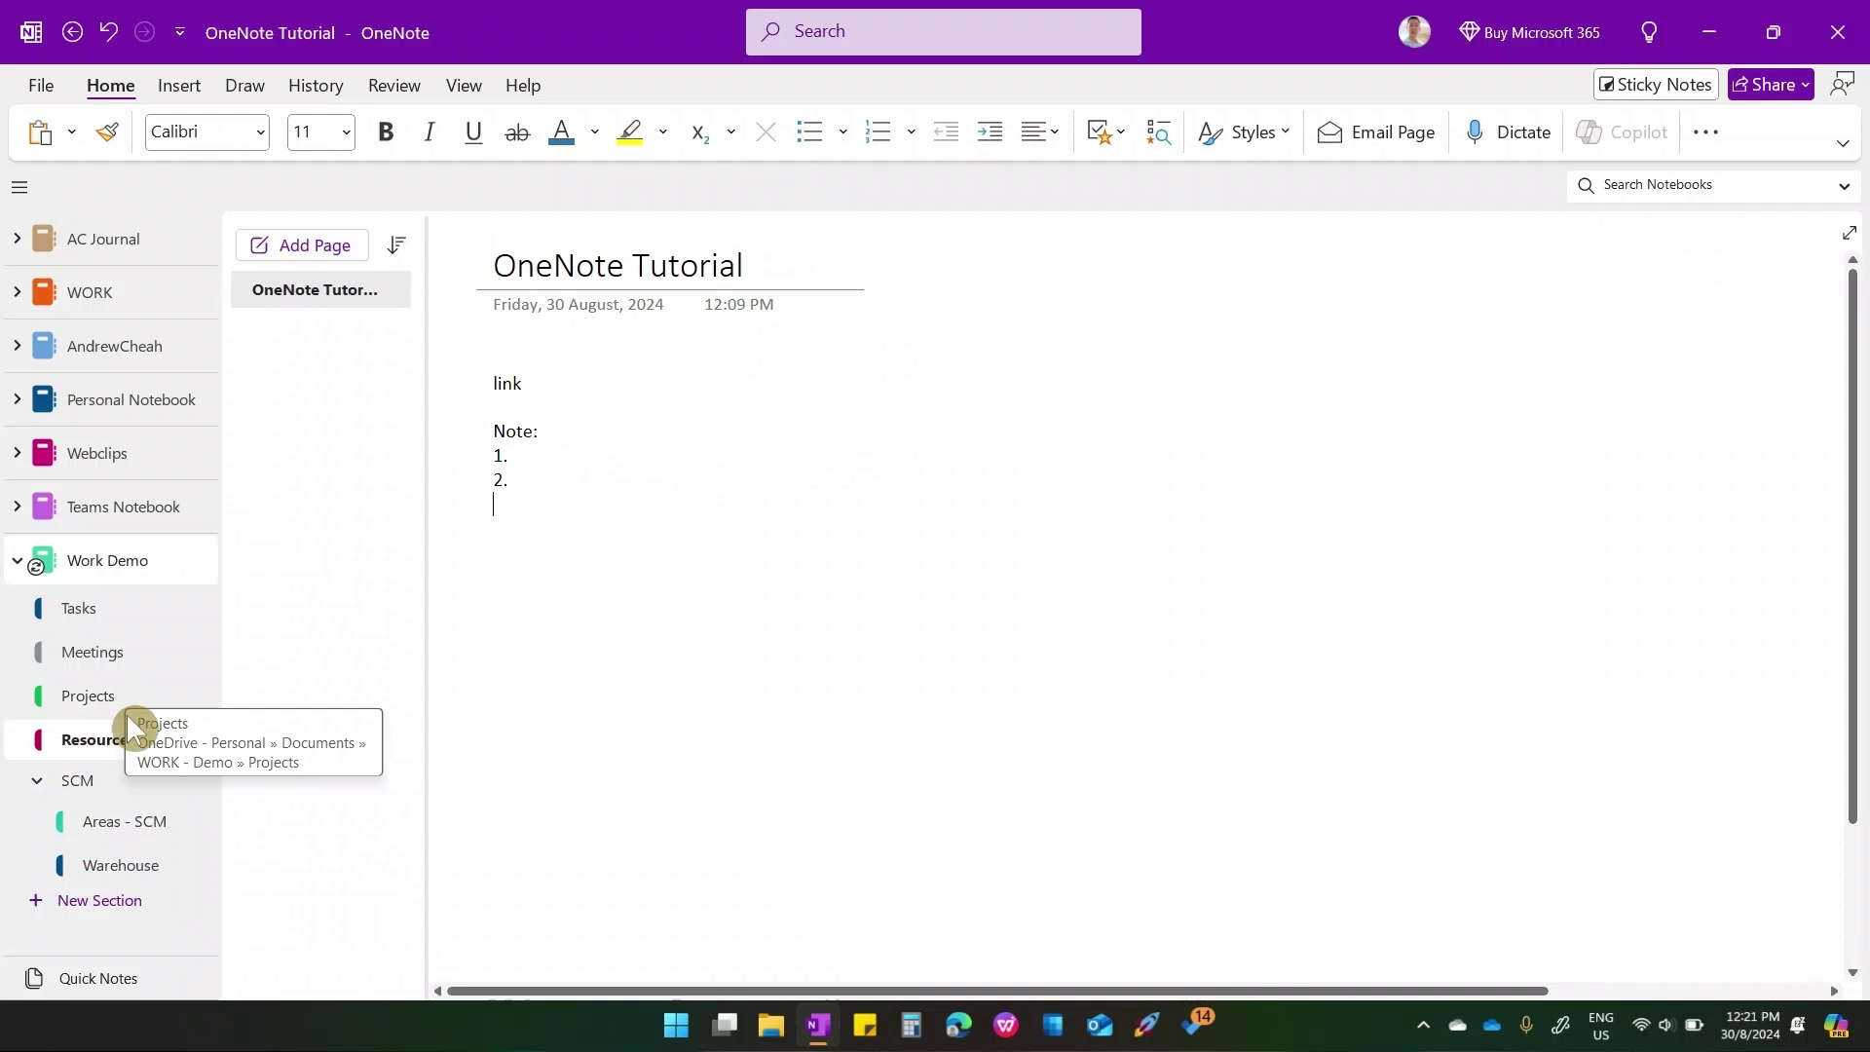
# - Add a new page titled 'sample' to the Areas - SCM section
pyautogui.click(127, 825)
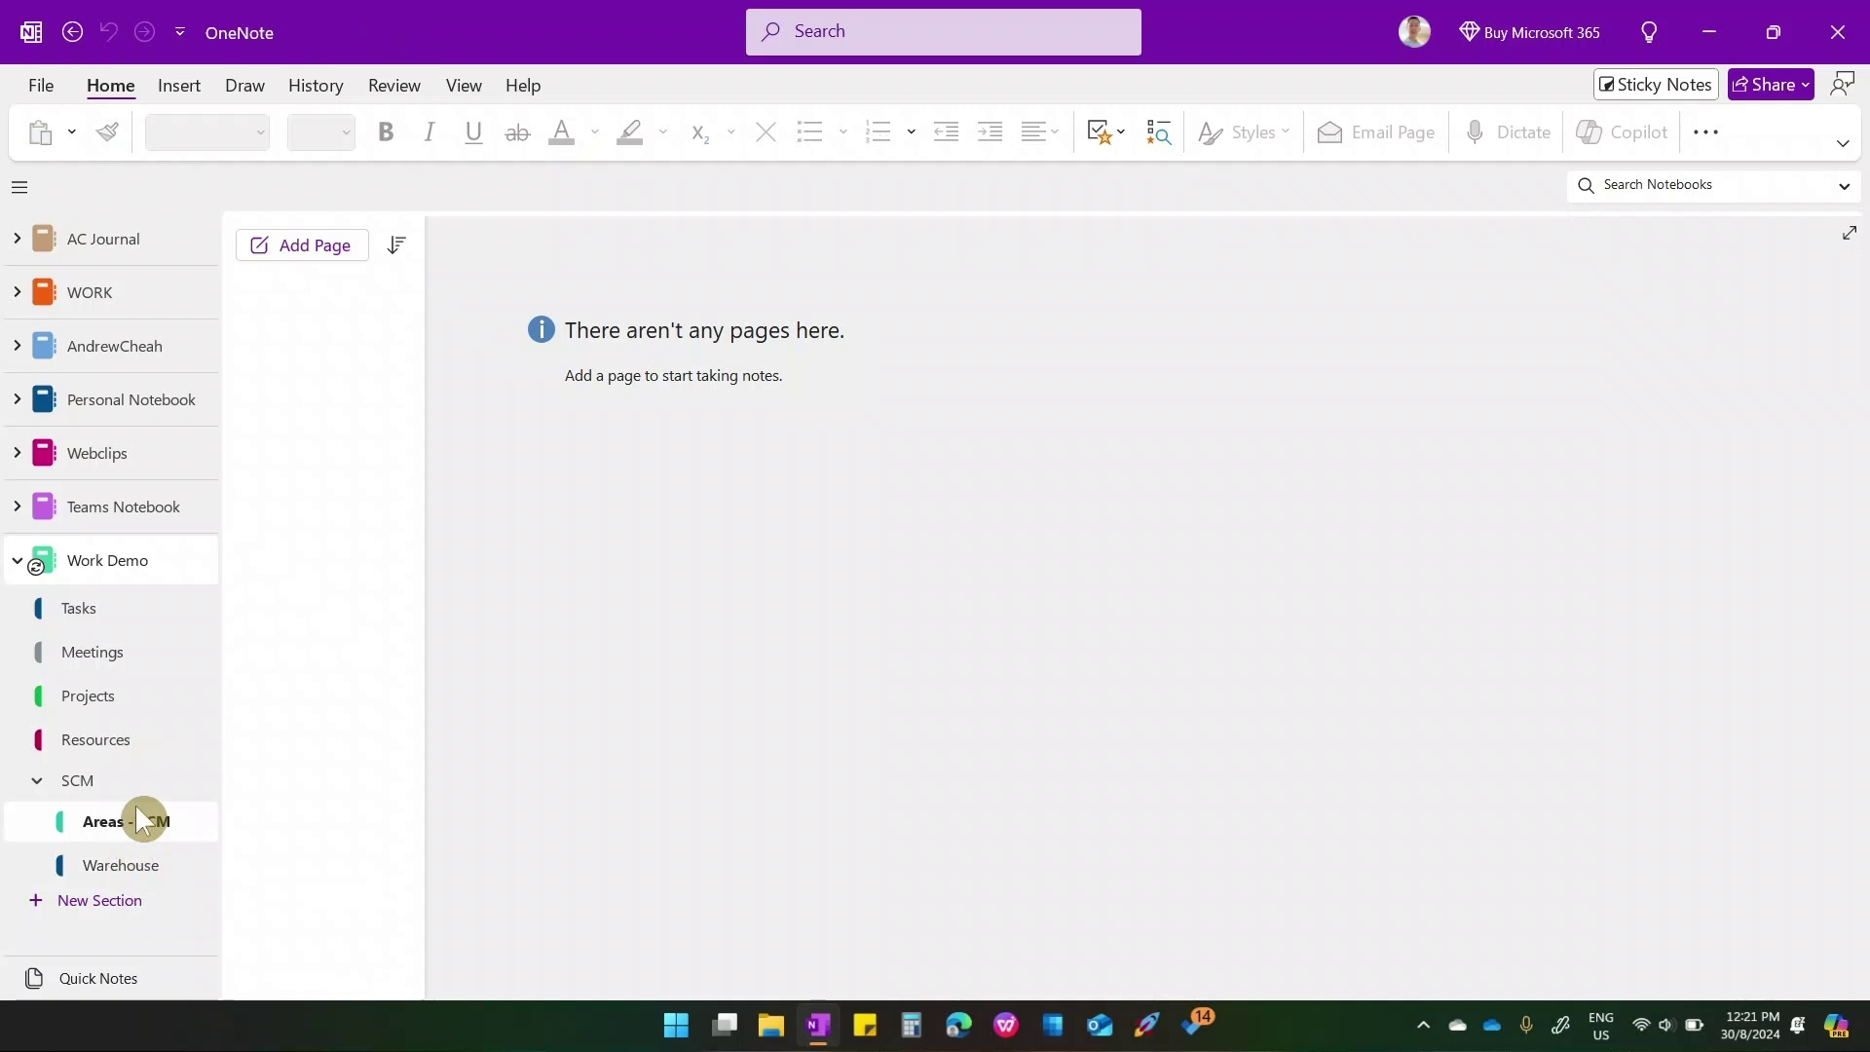
pyautogui.click(312, 249)
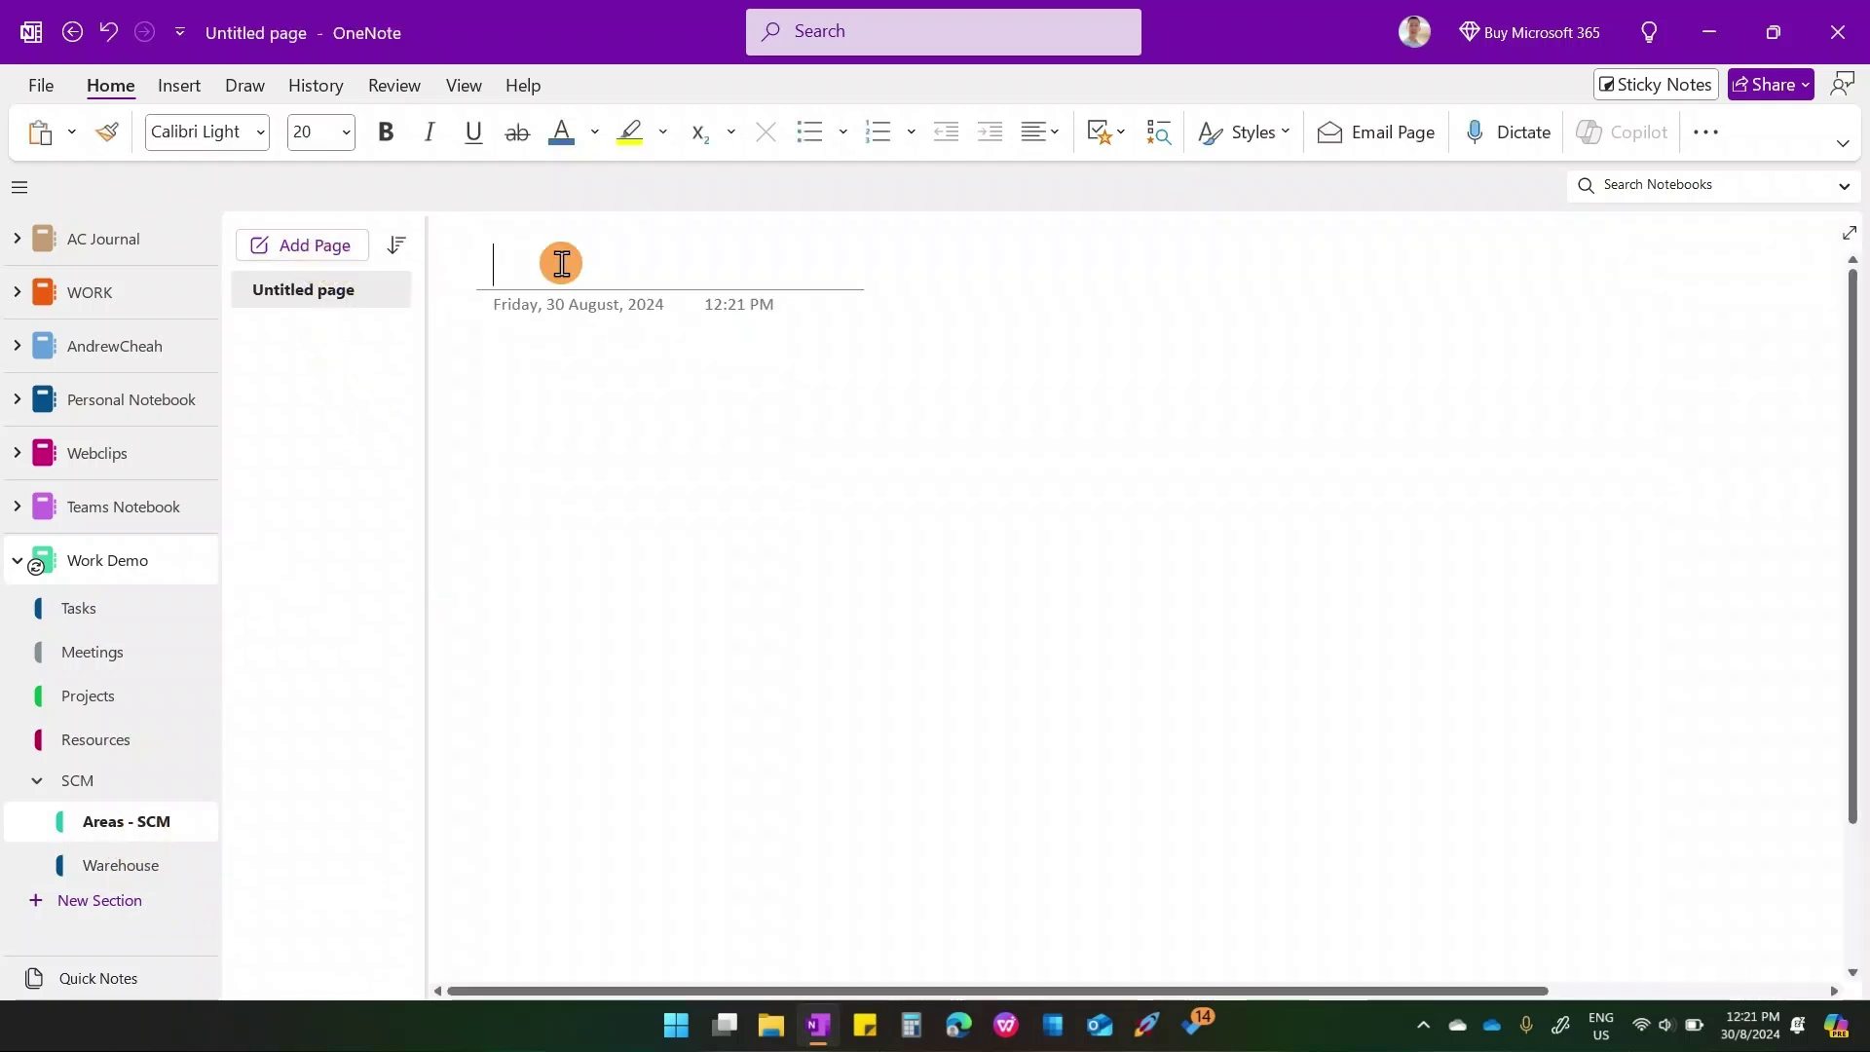
pyautogui.write('sample')
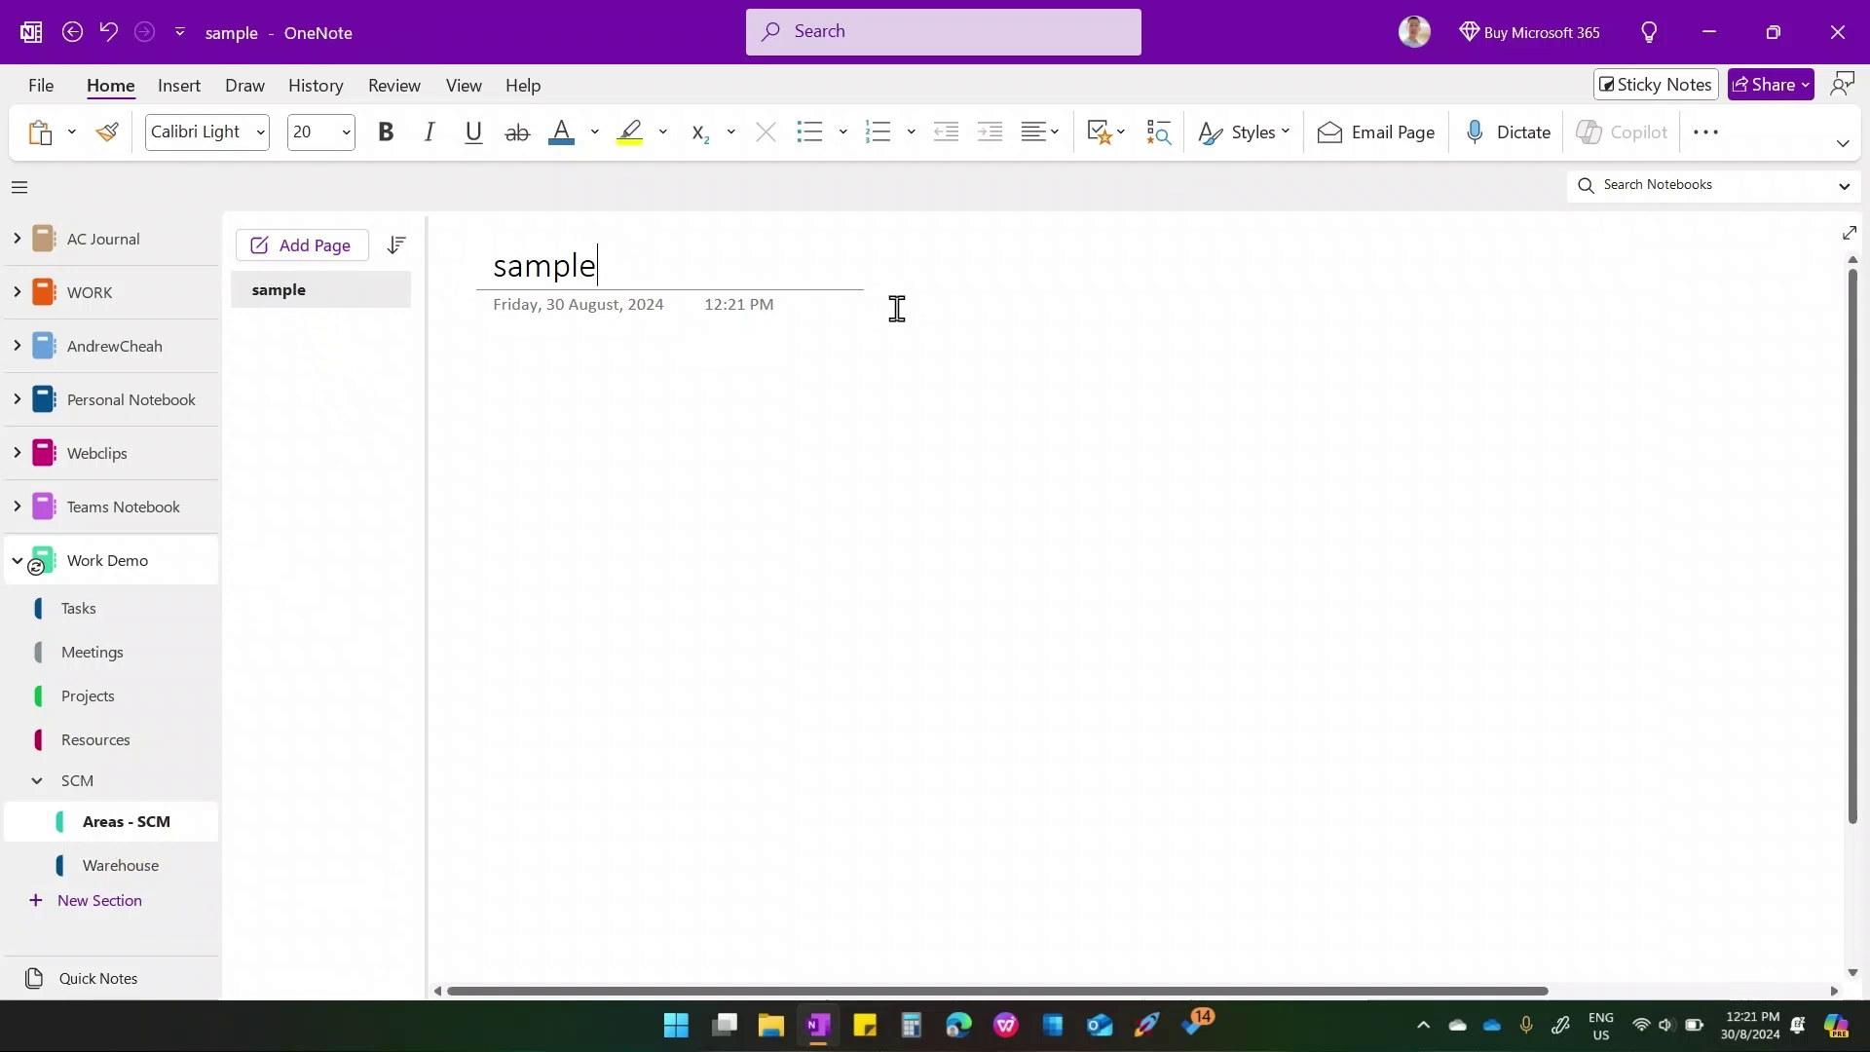
pyautogui.press('Return')
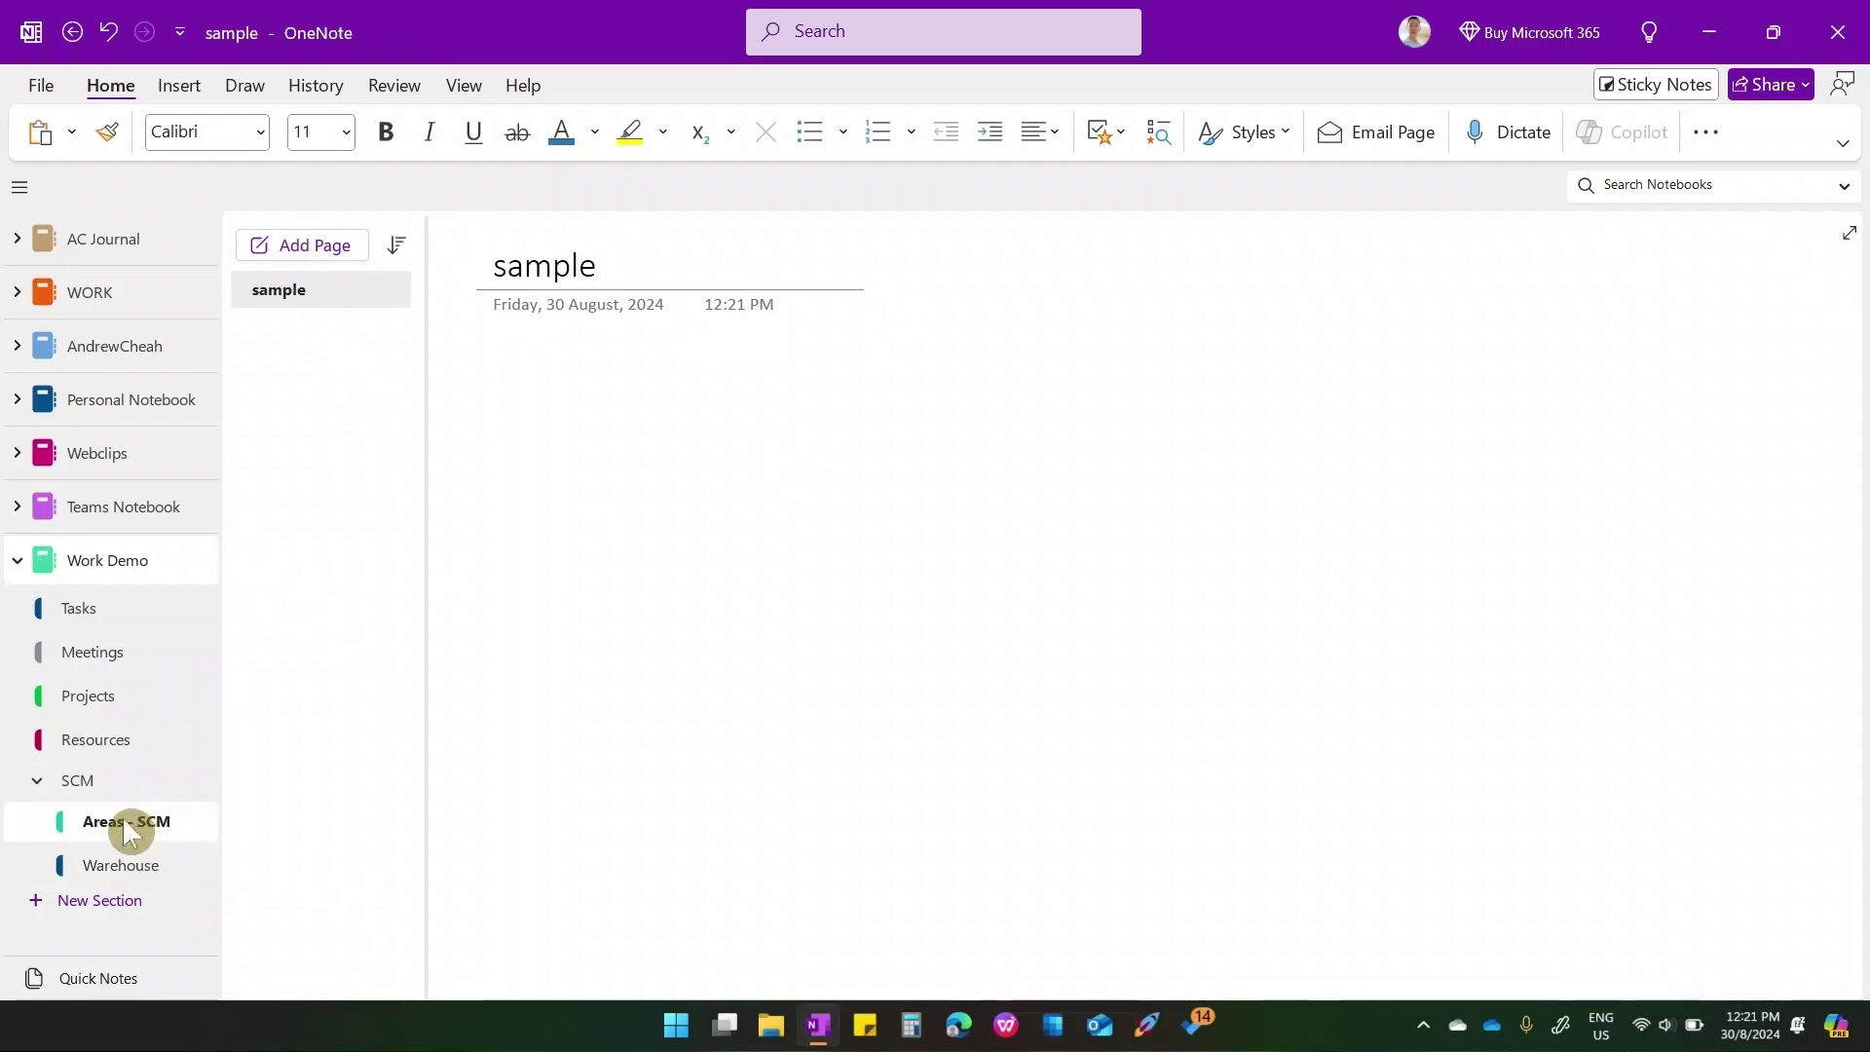
# - Merge Areas - SCM into Warehouse, delete the original section, and review the merged pages
pyautogui.rightClick(121, 816)
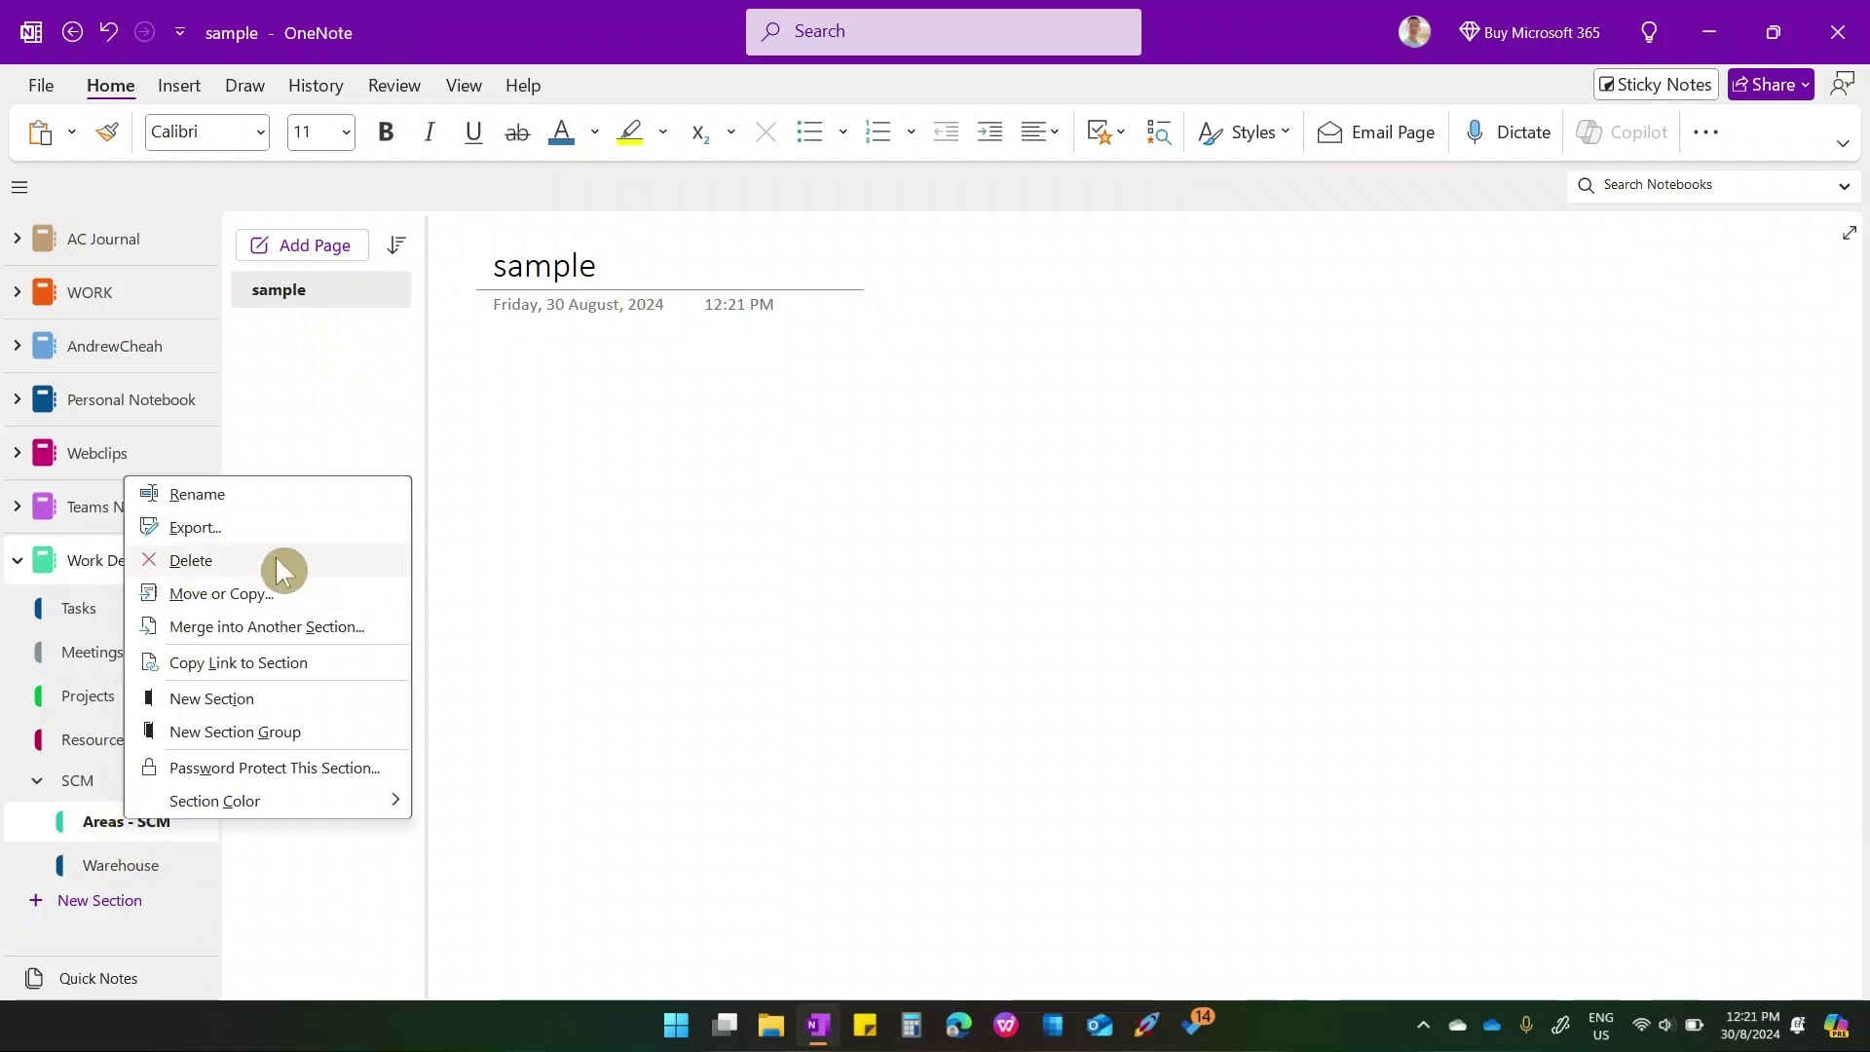
pyautogui.click(253, 627)
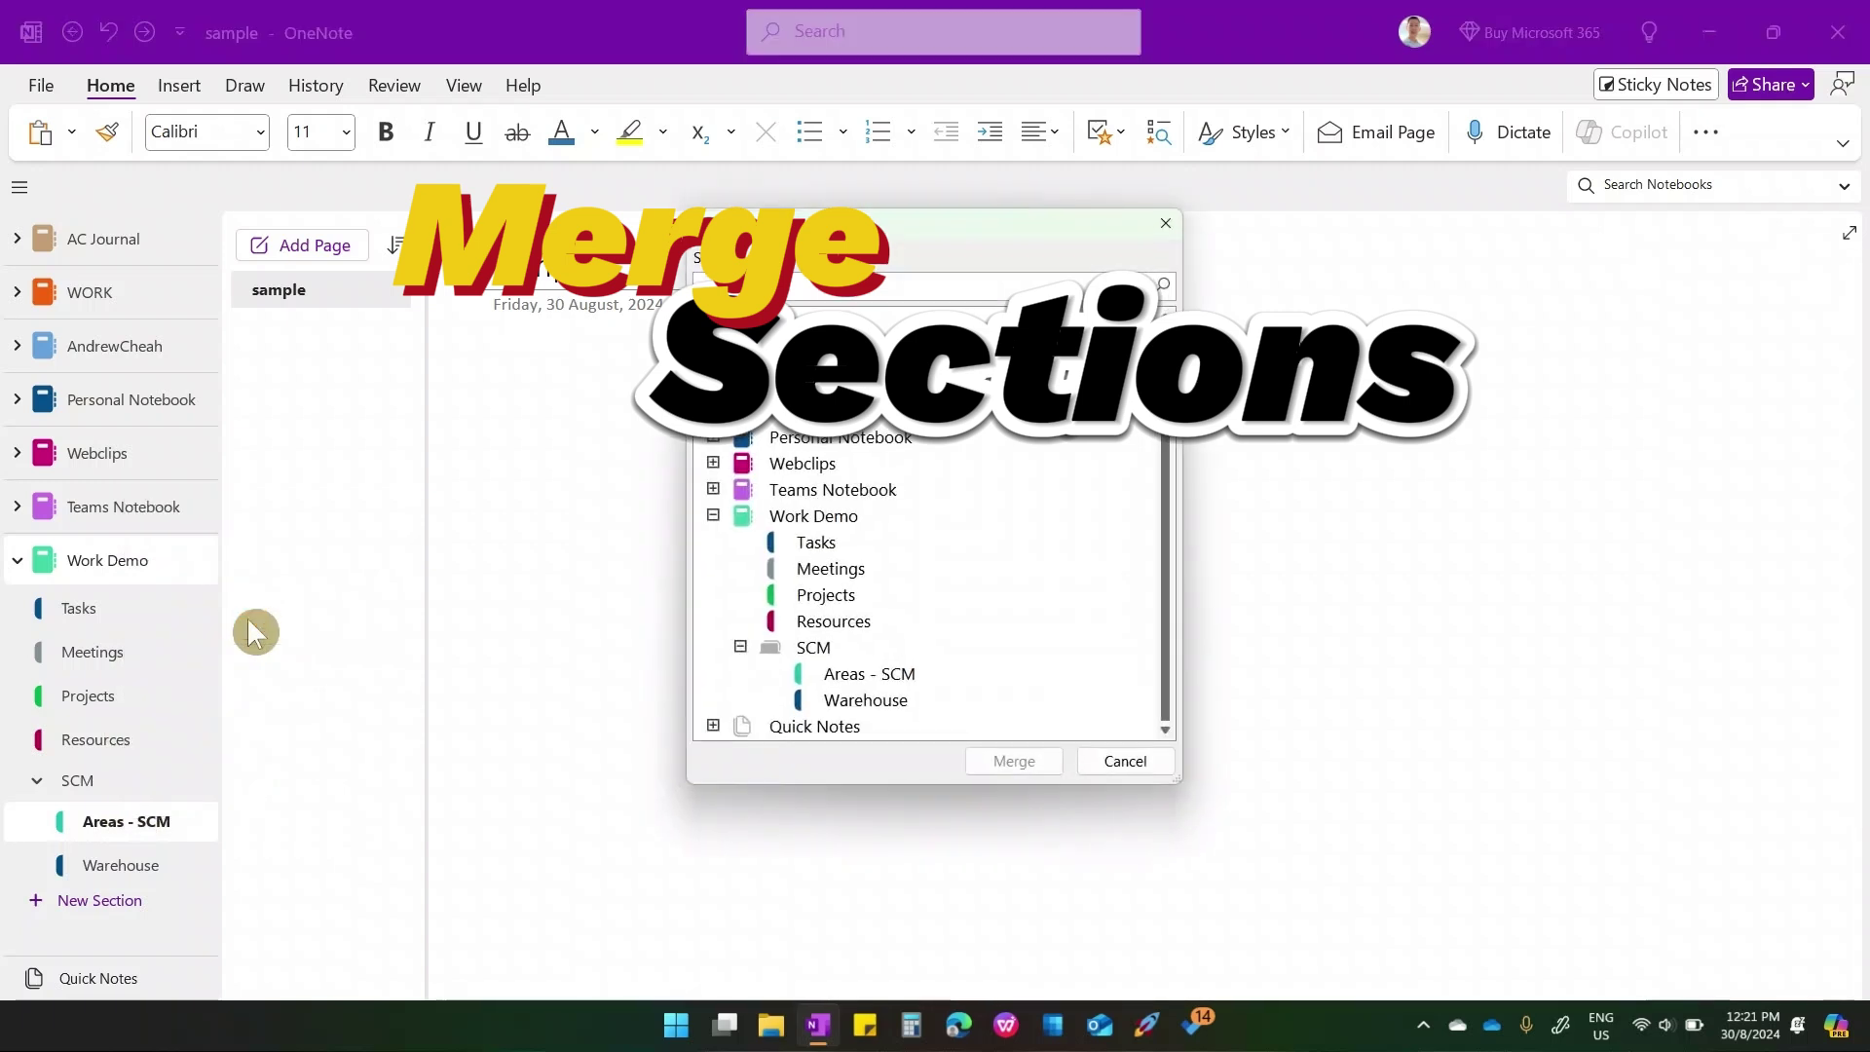
pyautogui.click(883, 703)
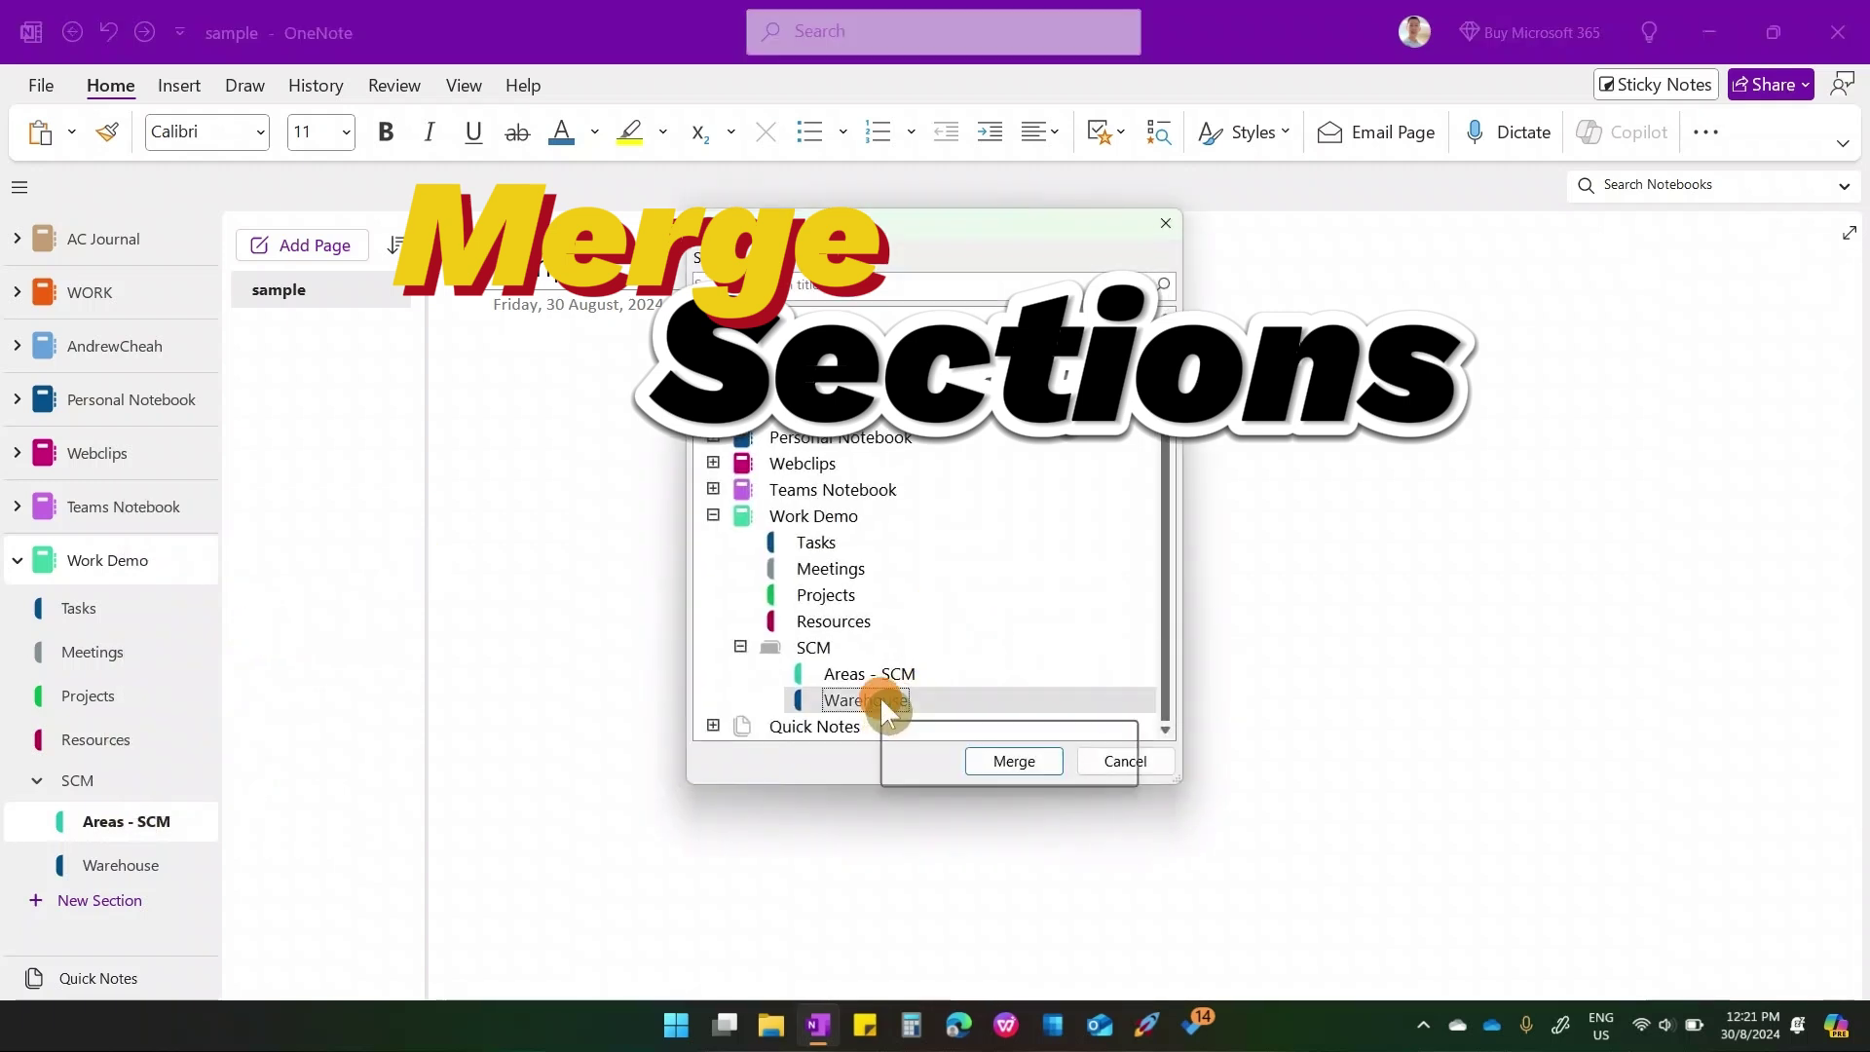
pyautogui.click(998, 763)
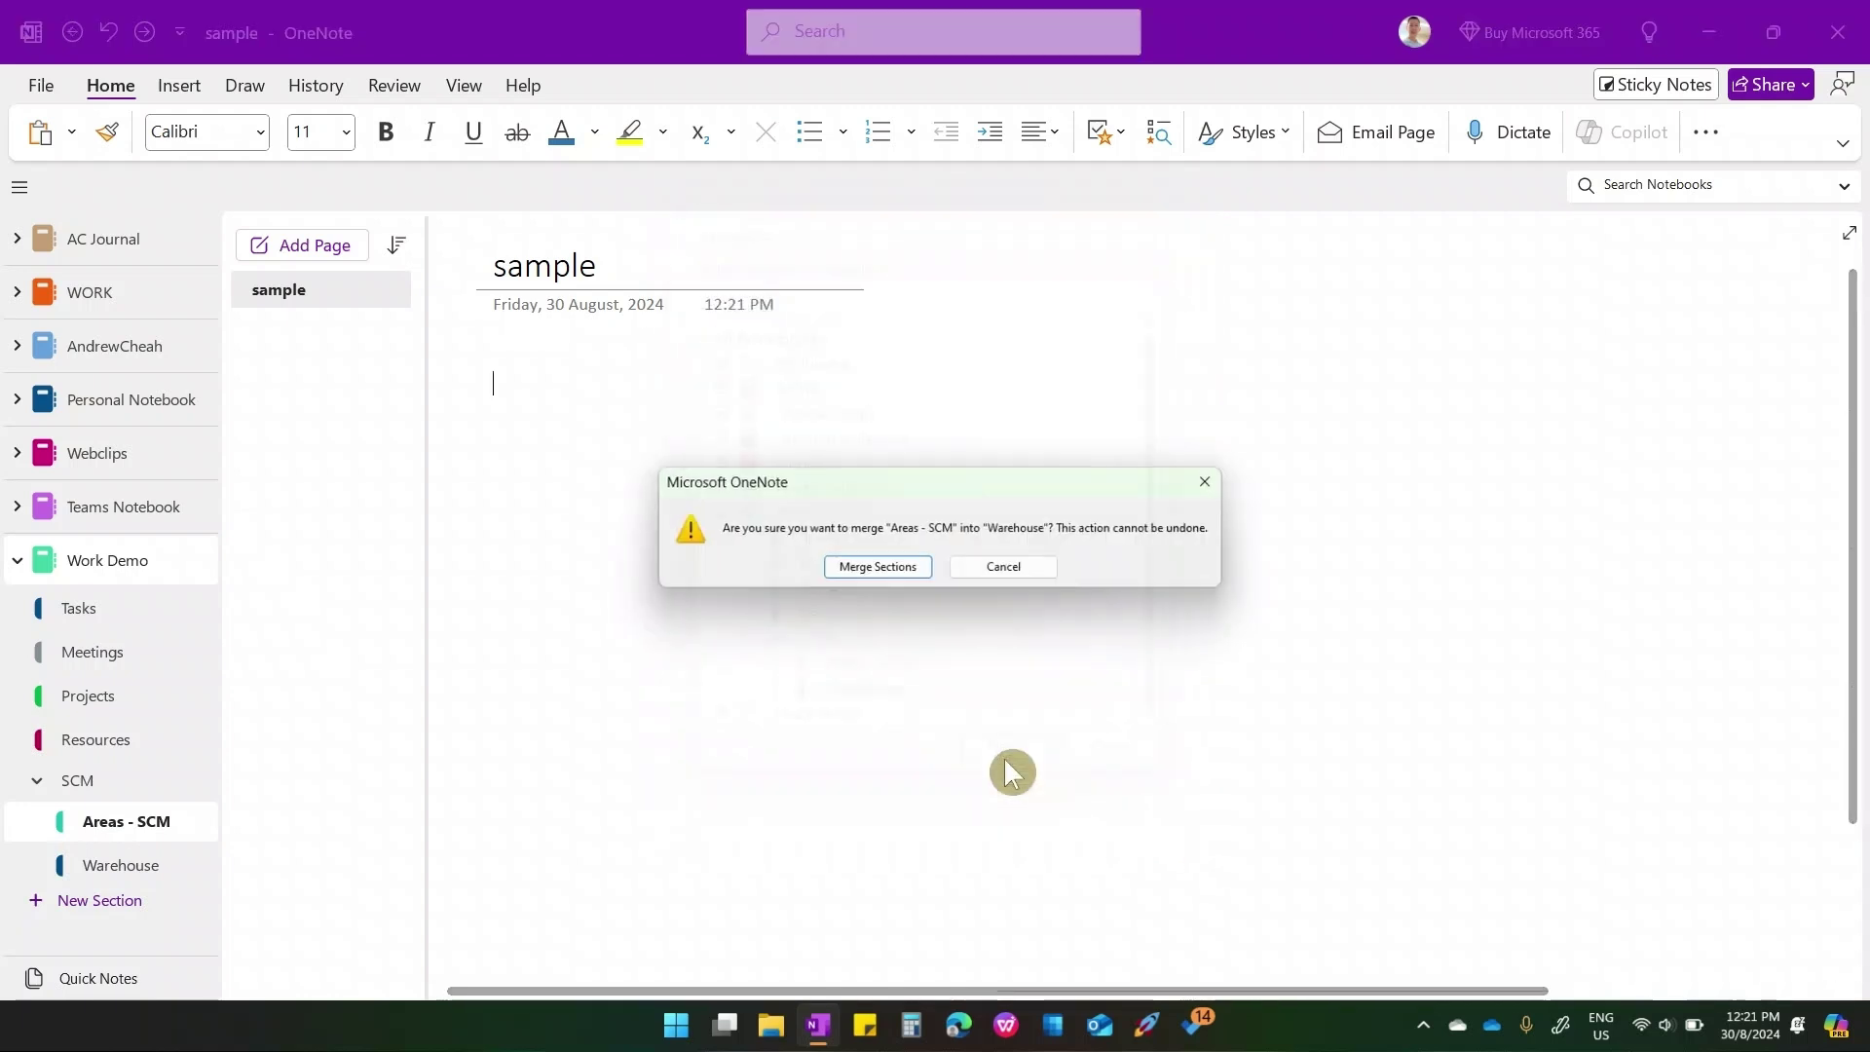
pyautogui.click(878, 567)
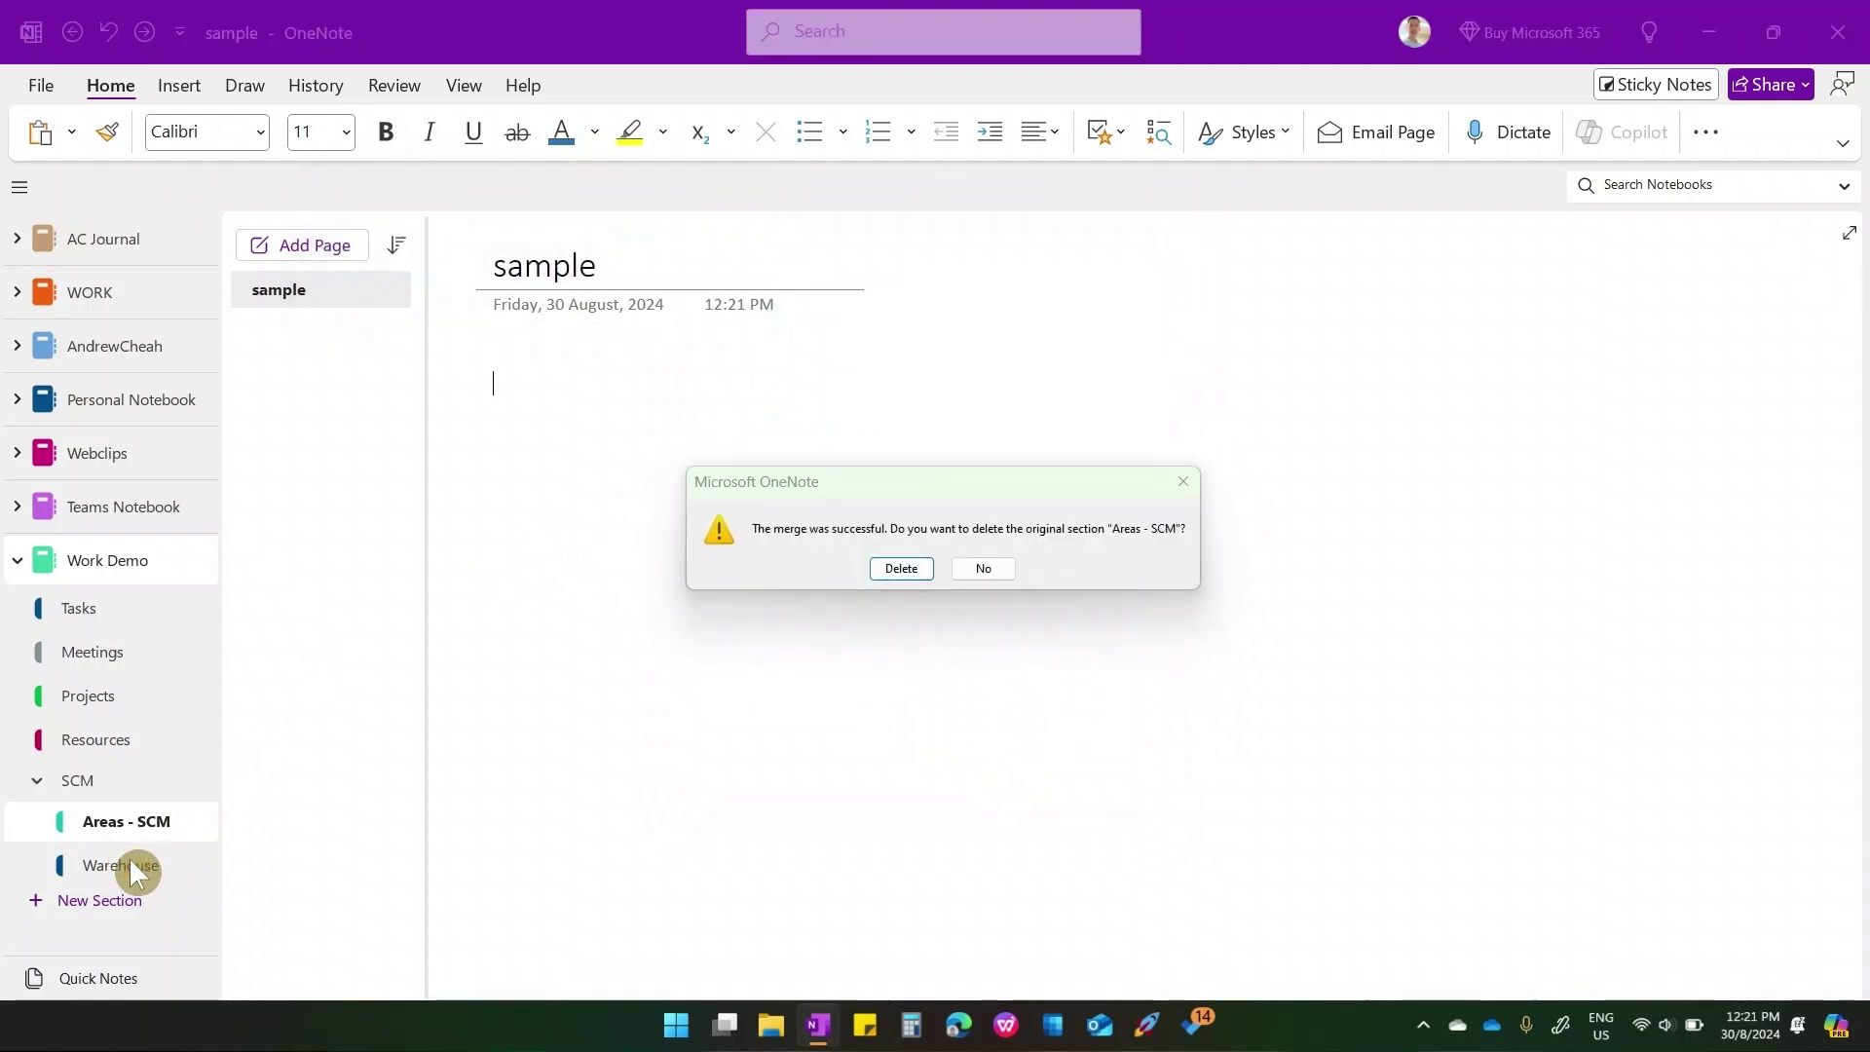
pyautogui.click(900, 568)
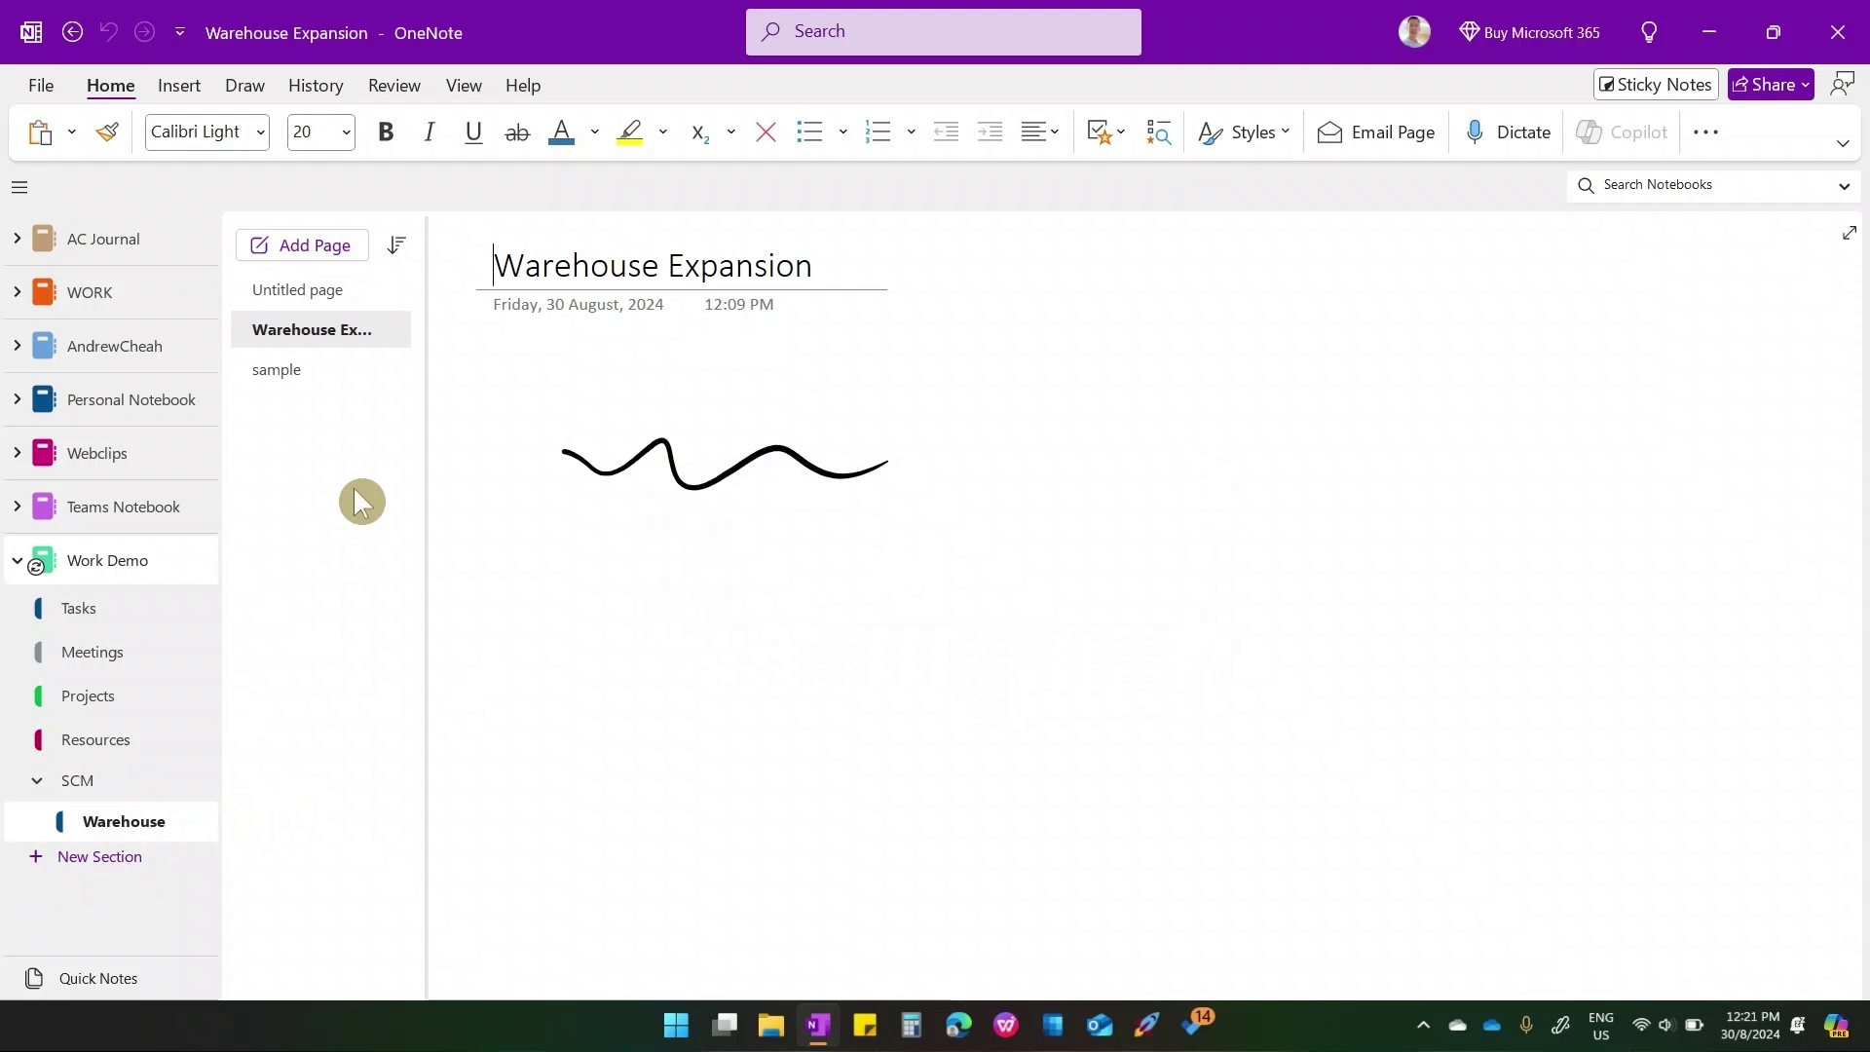
pyautogui.click(275, 364)
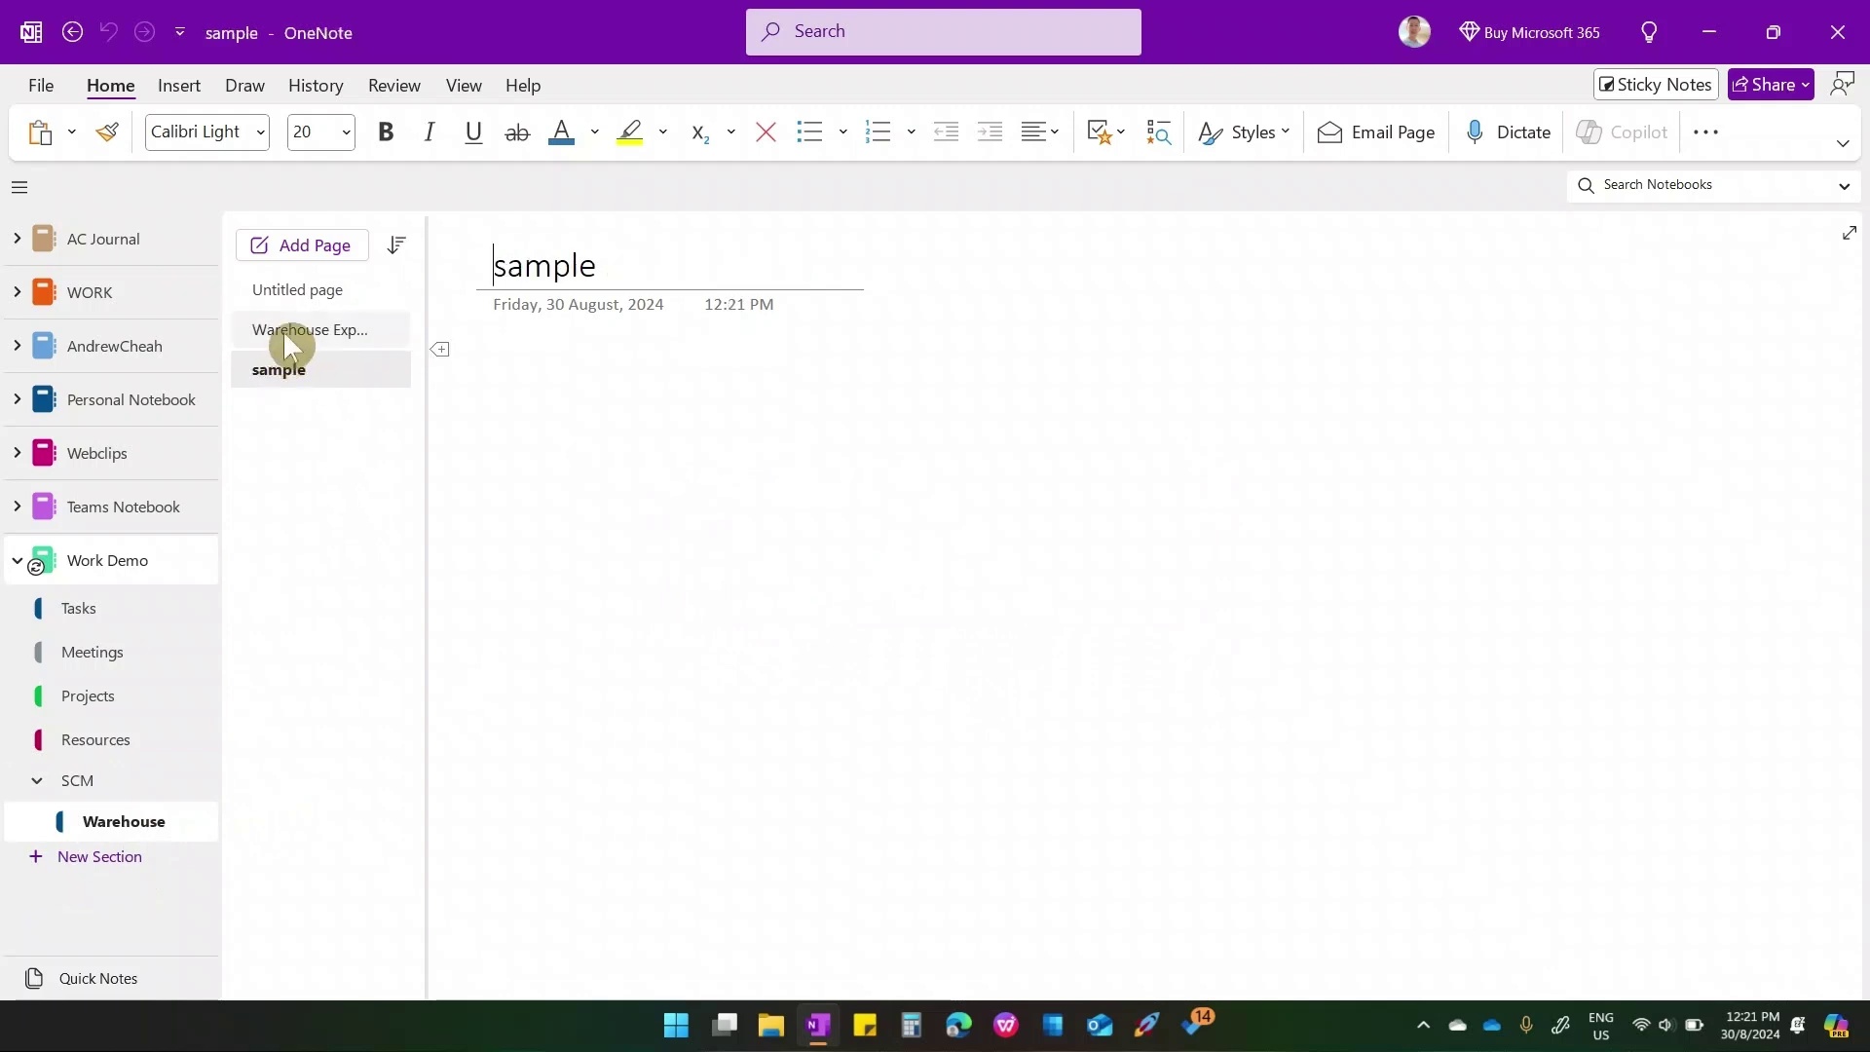
pyautogui.click(286, 329)
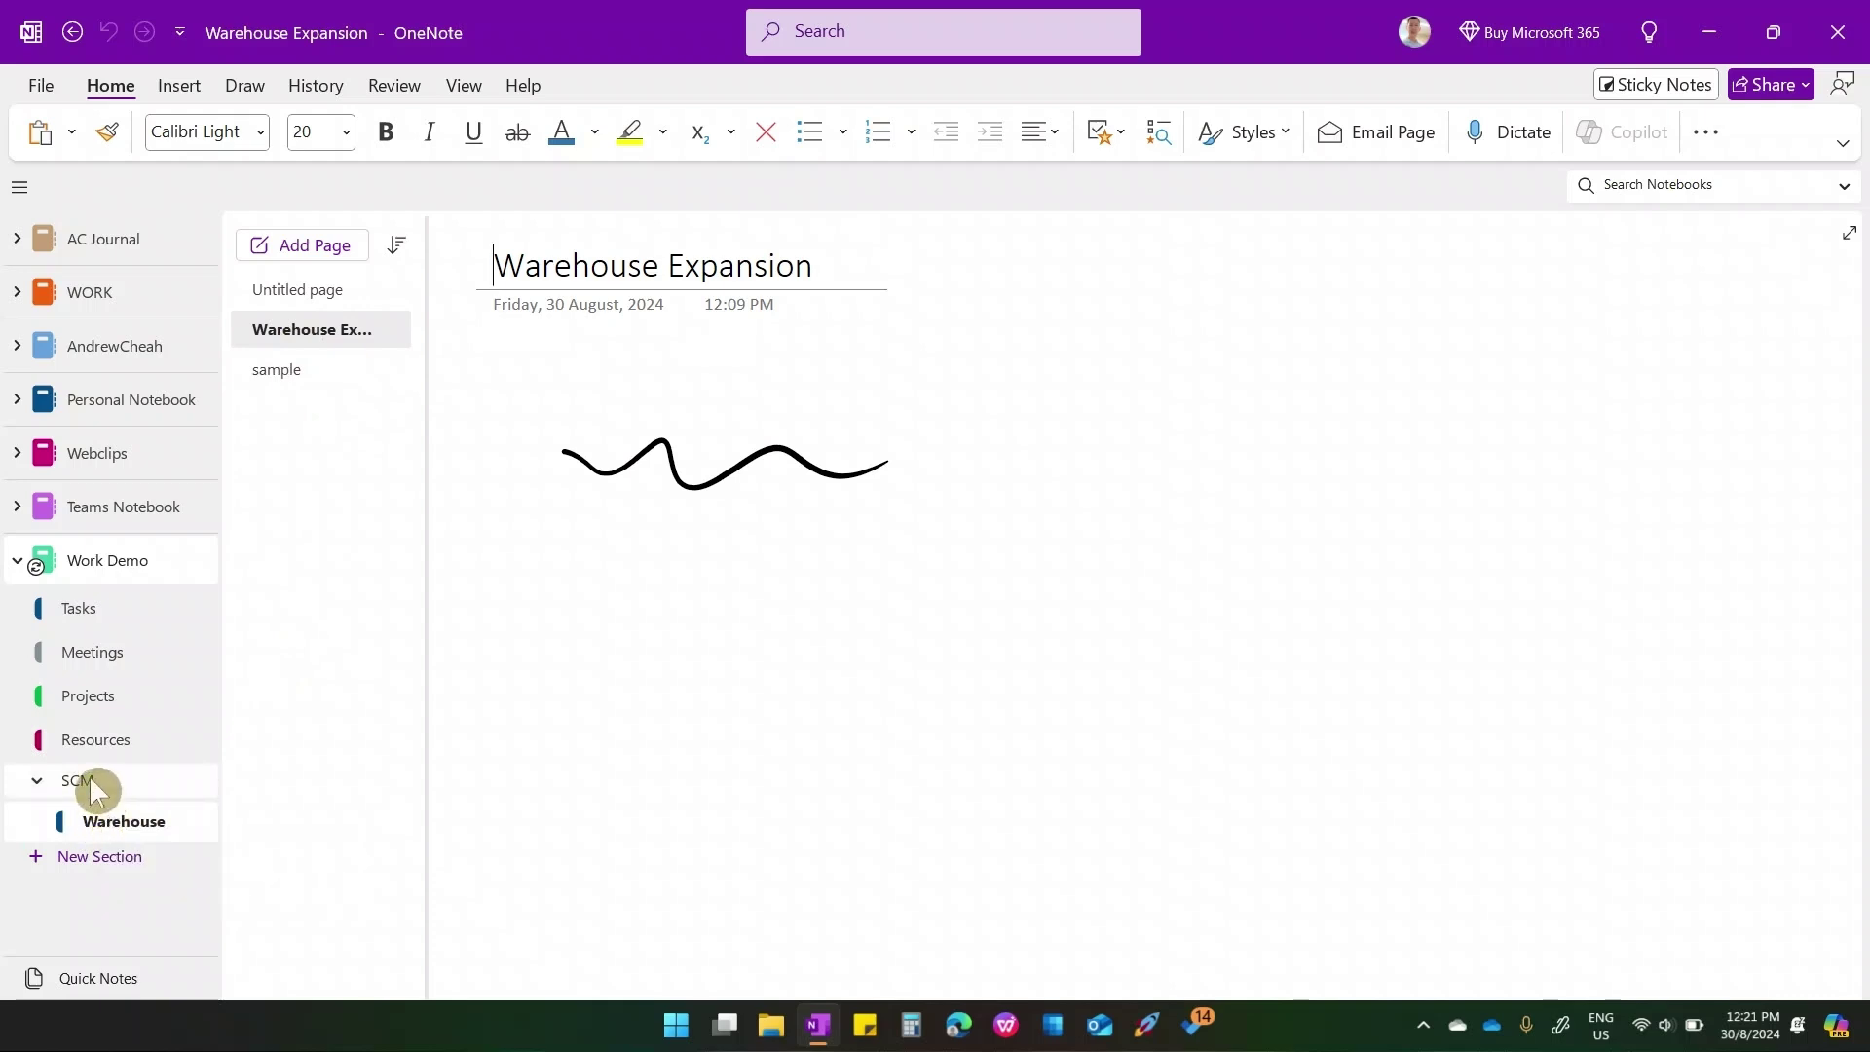
# - Create a new section in the SCM group and rename it 'ABC'
pyautogui.click(113, 861)
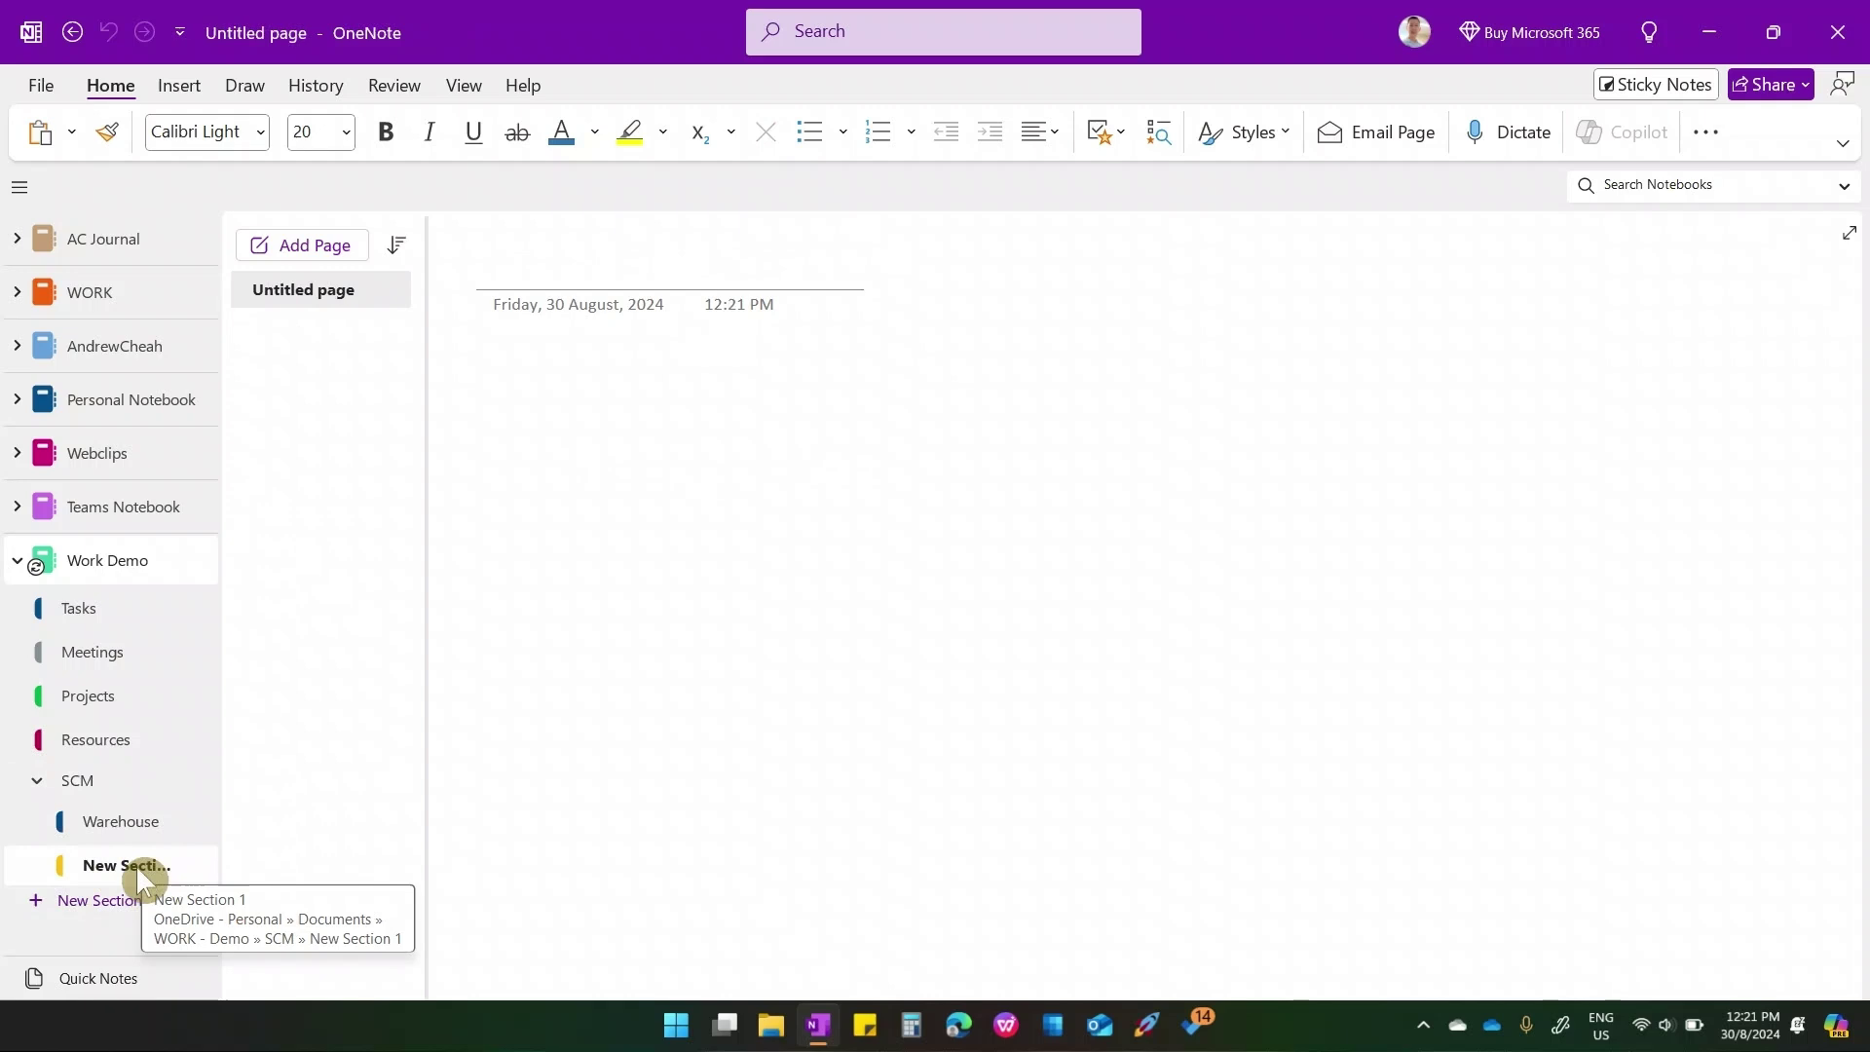
pyautogui.click(135, 865)
pyautogui.rightClick(135, 865)
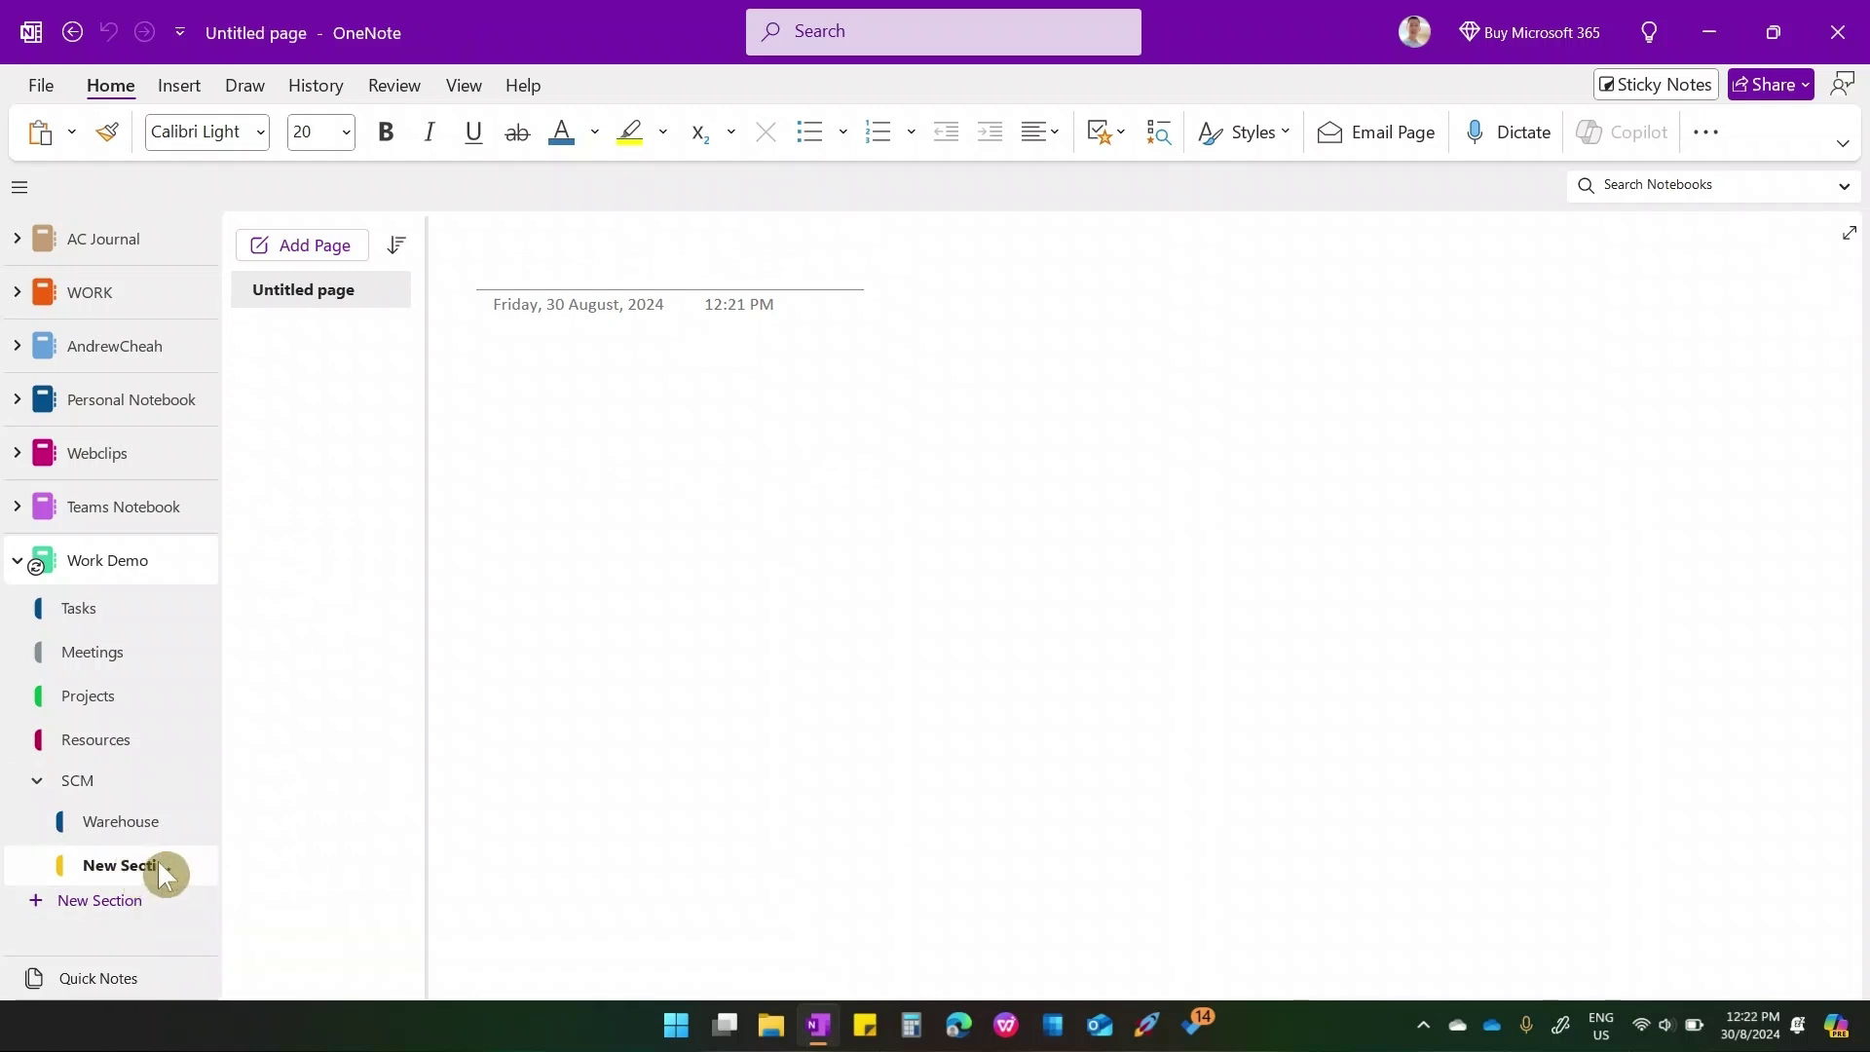
pyautogui.click(257, 537)
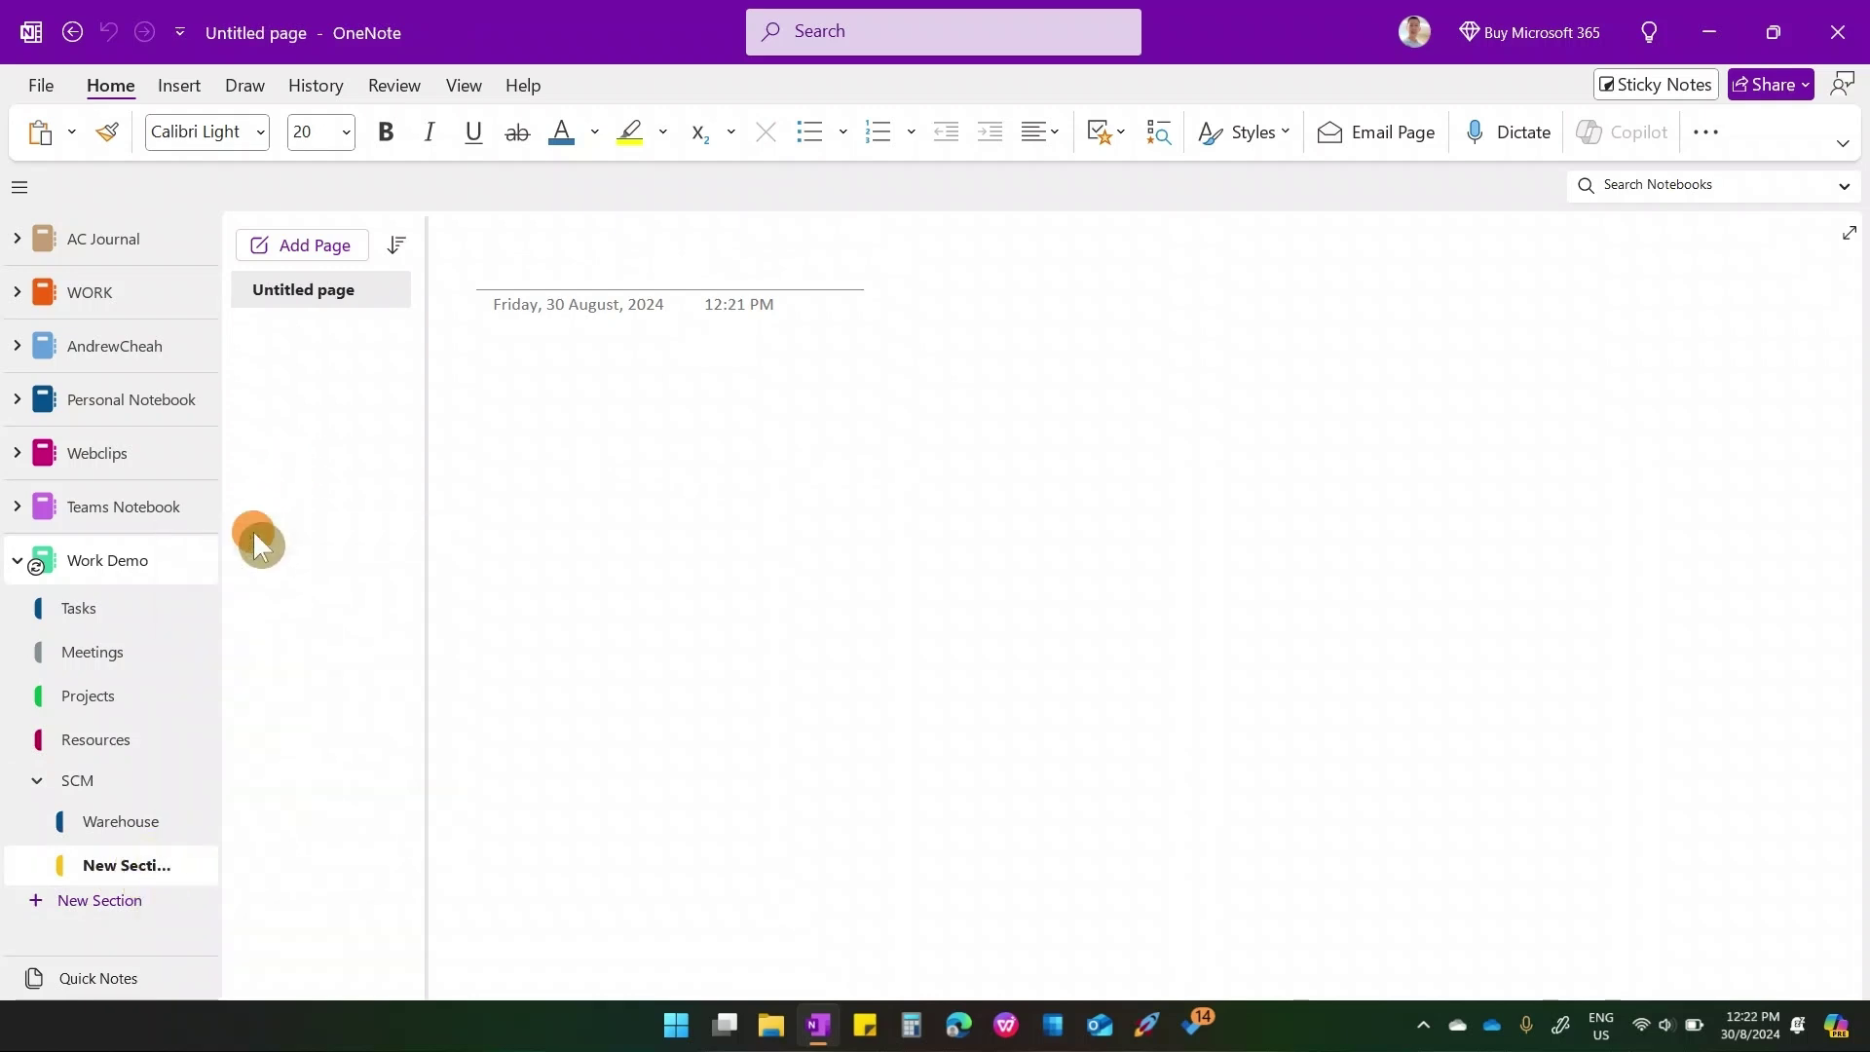
pyautogui.write('ABC')
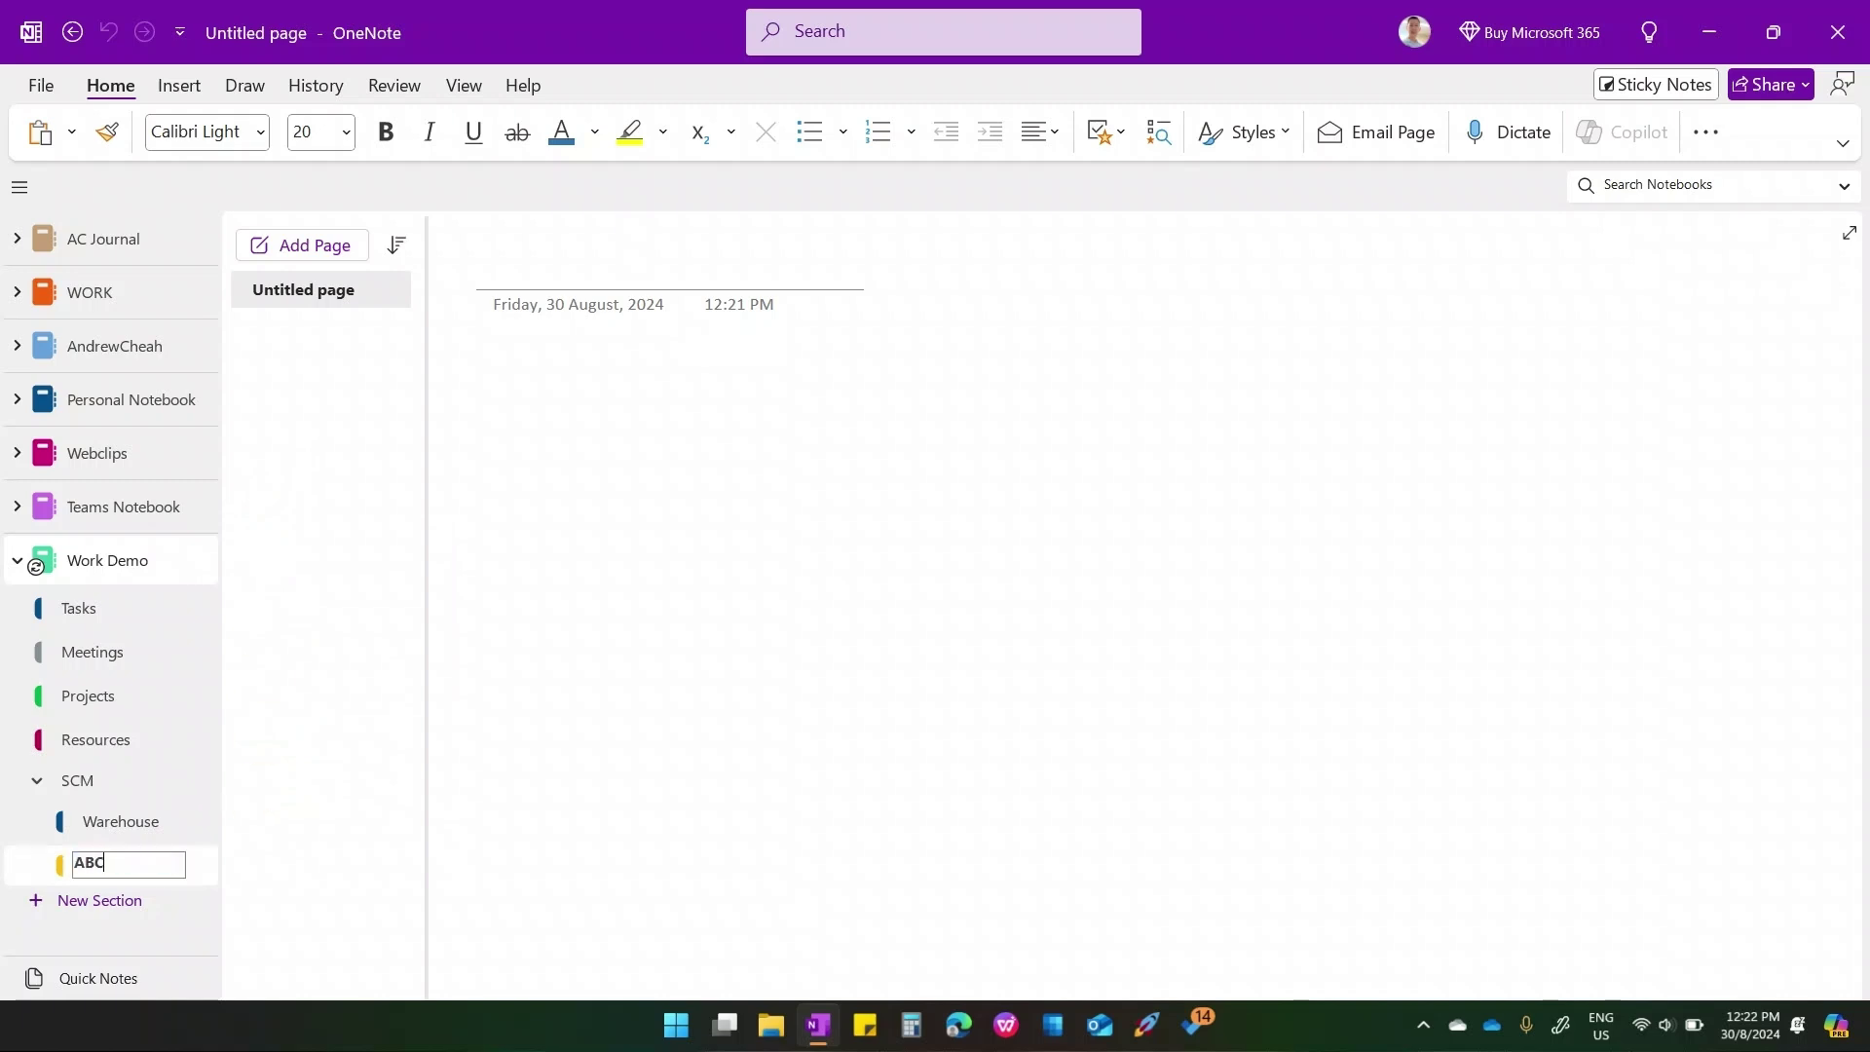
pyautogui.press('Return')
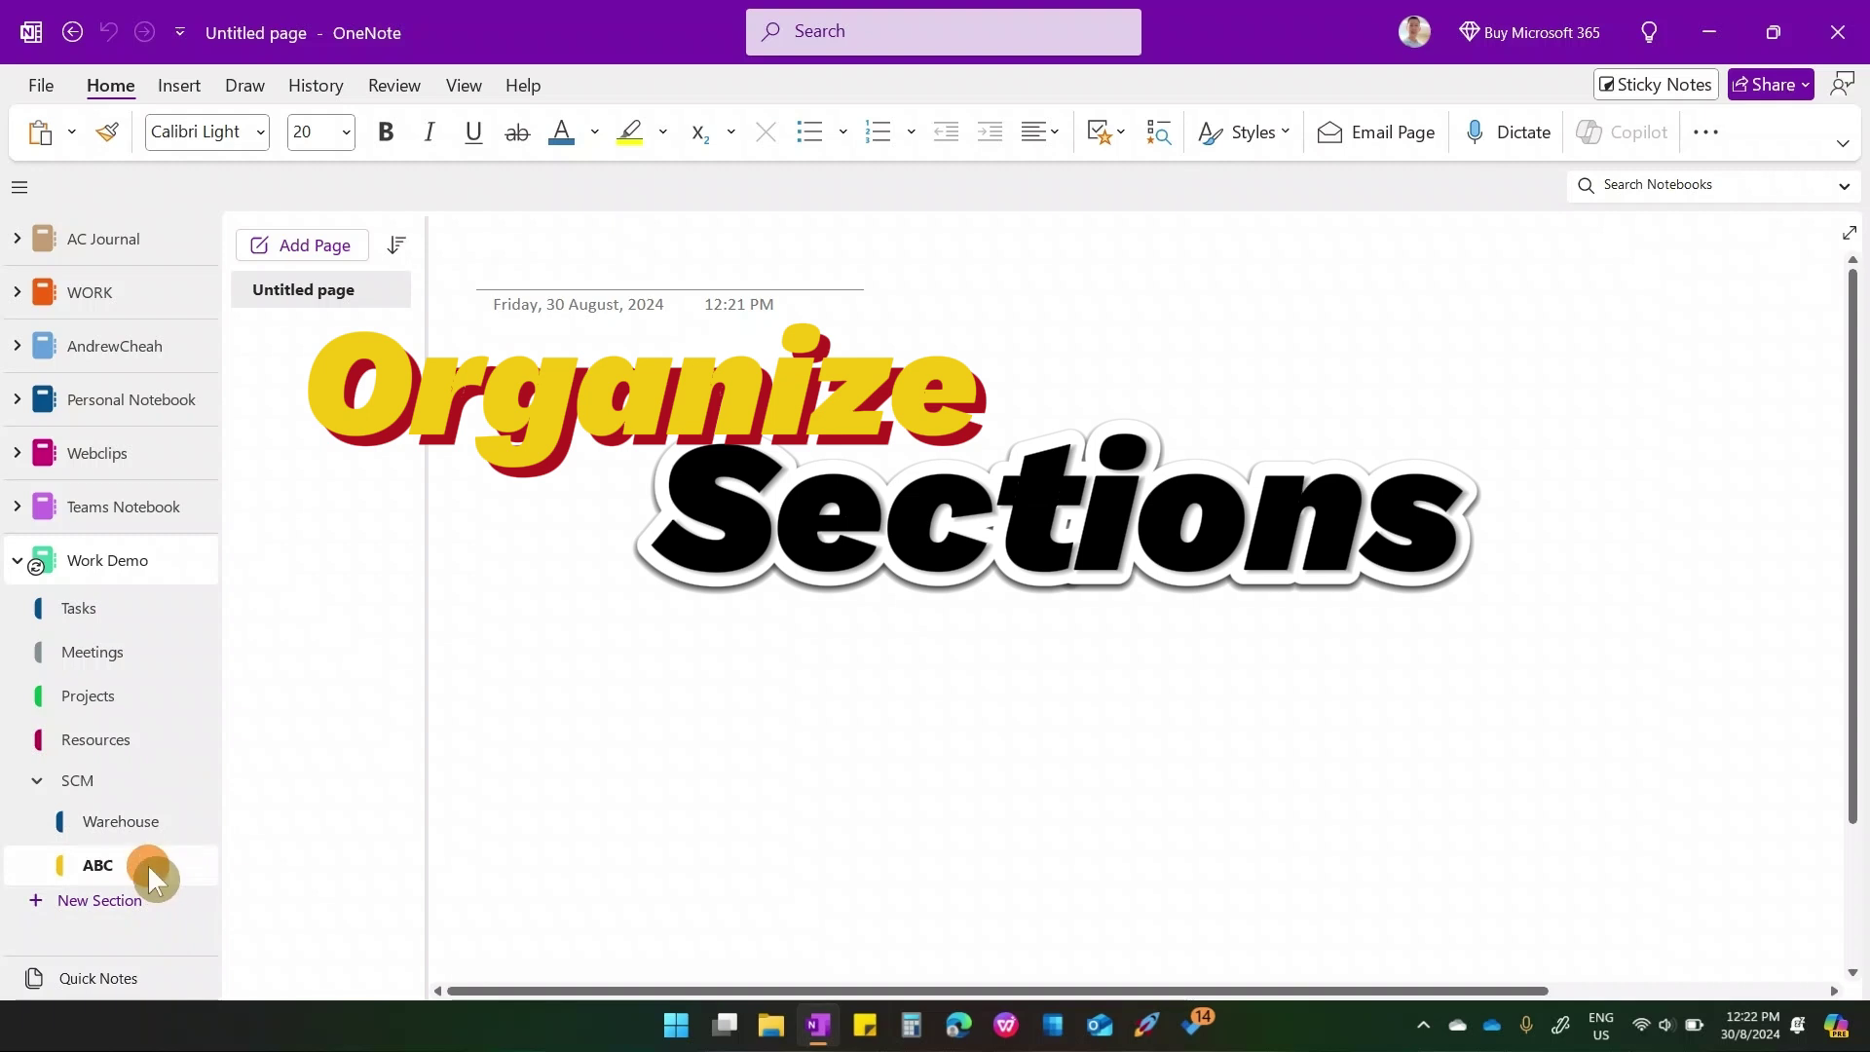
# - Drag the ABC section out of SCM to sit between Meetings and Projects
pyautogui.moveTo(150, 866); pyautogui.dragTo(62, 684)
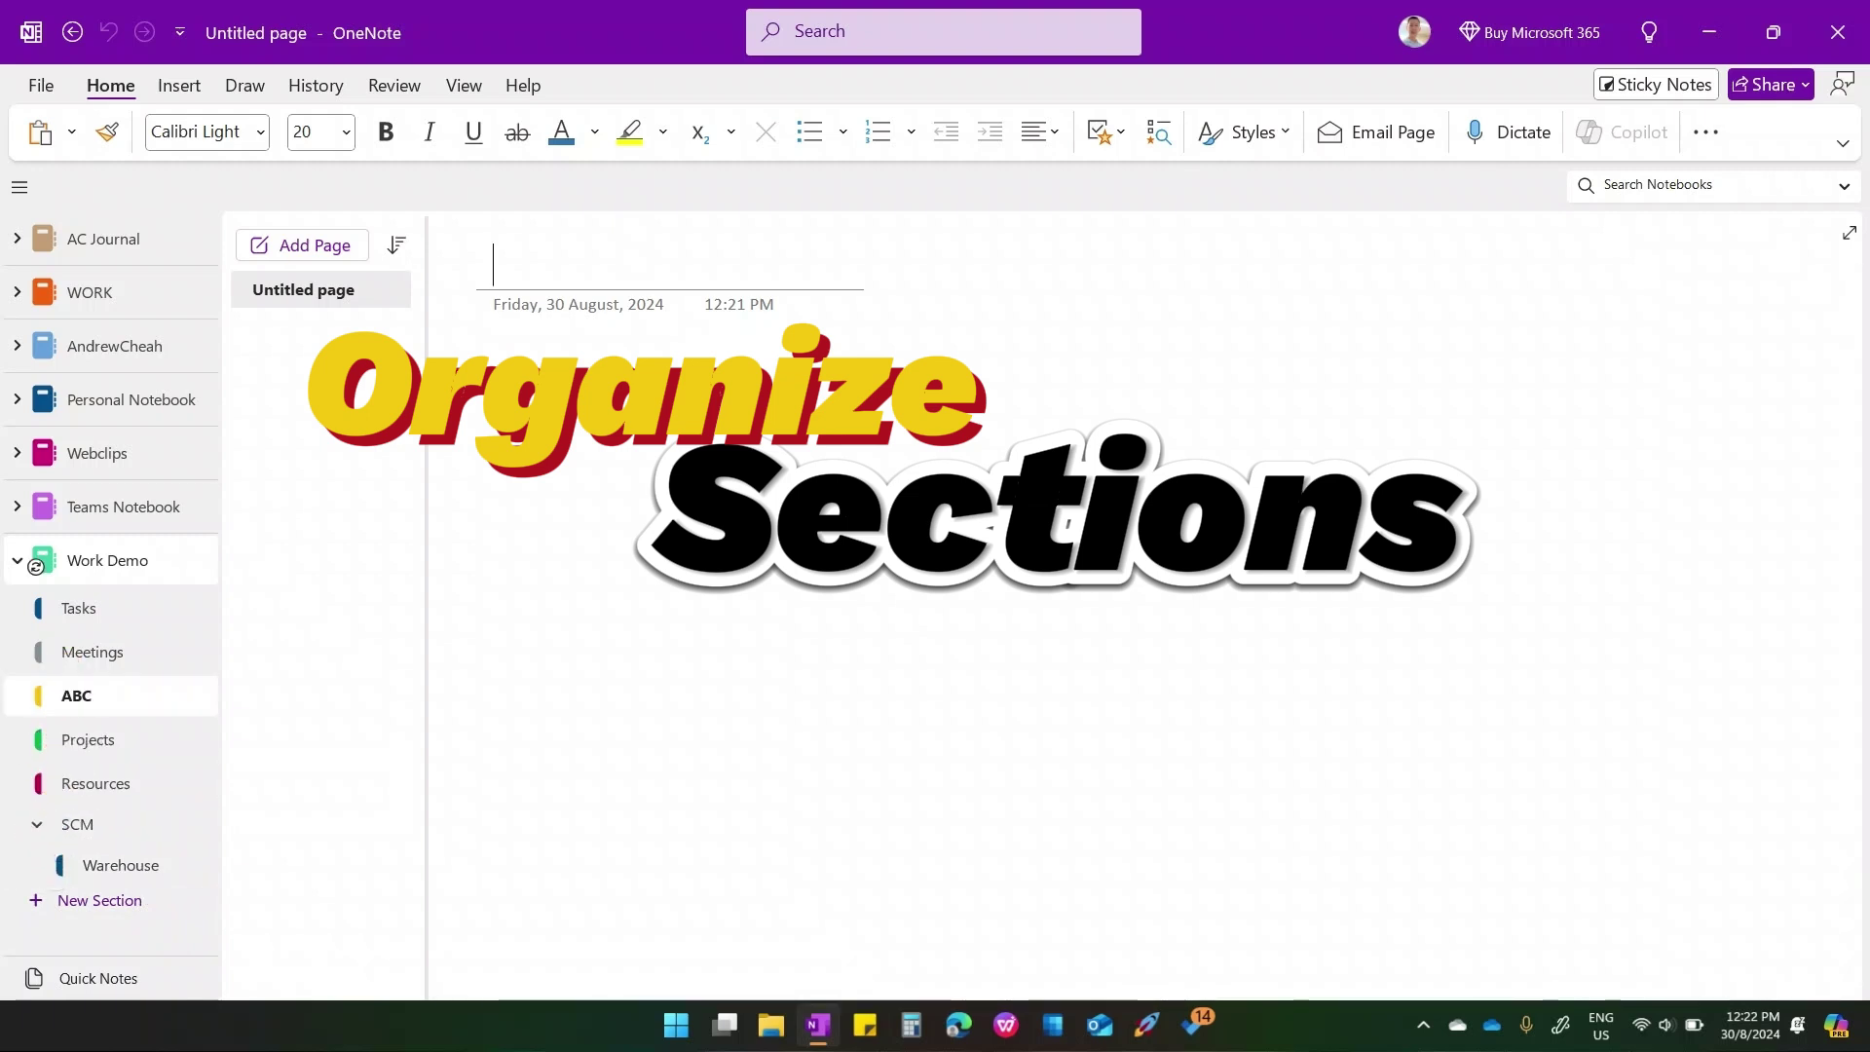